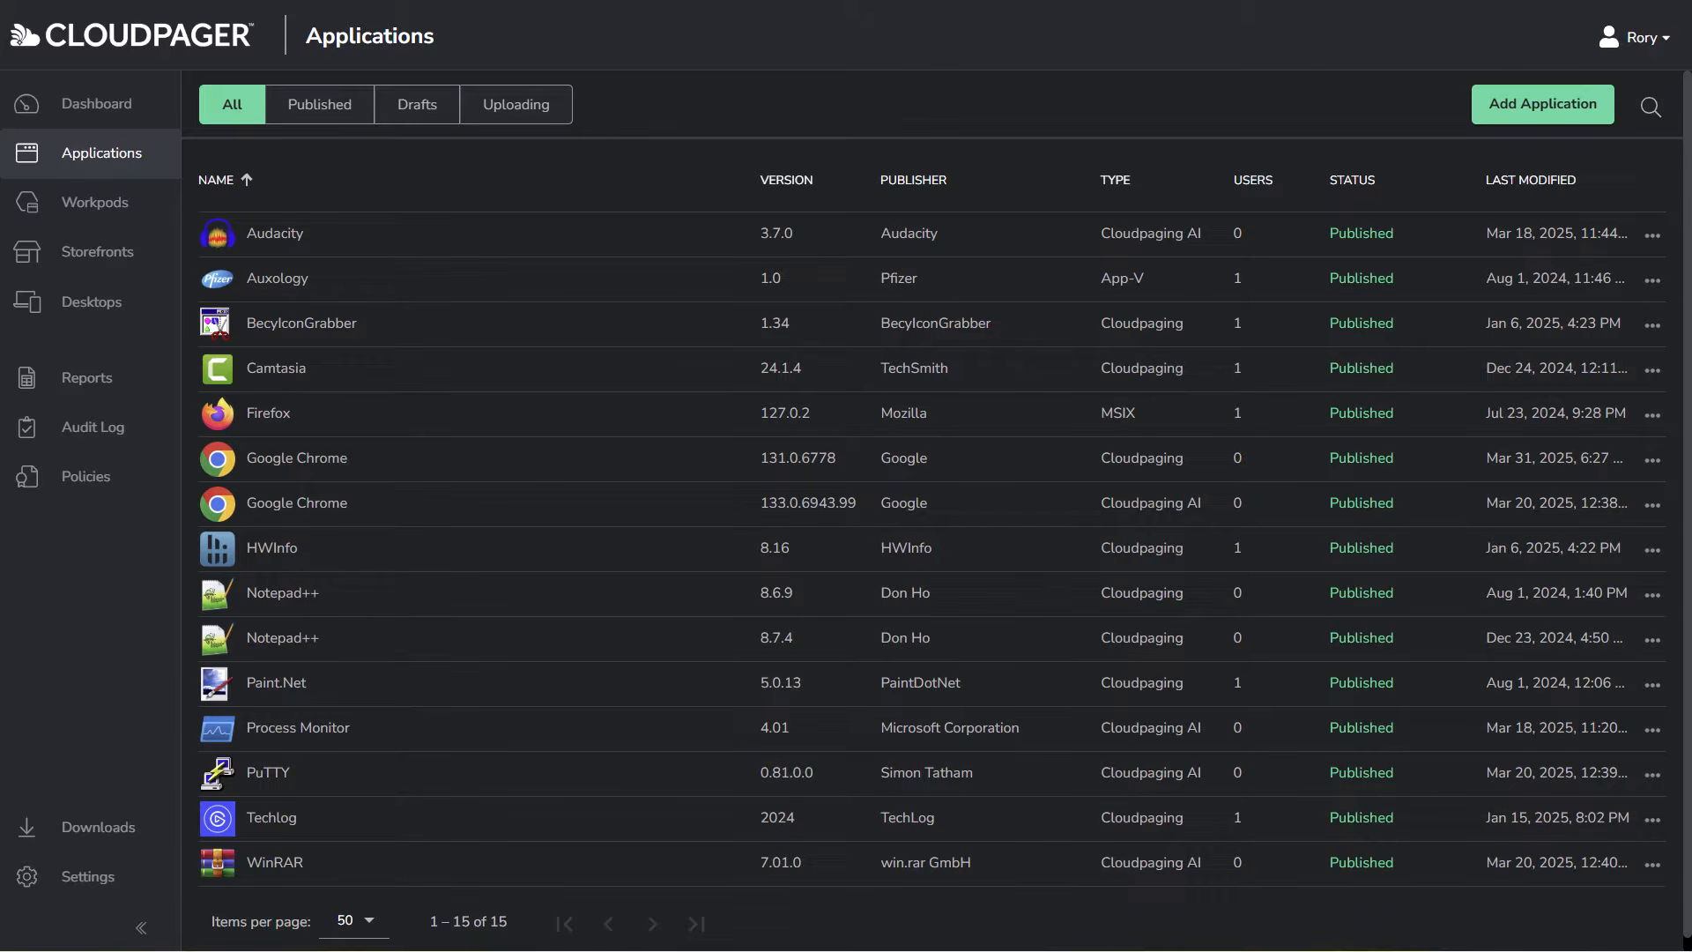
# Step: Start adding a Cloudpaging AI application from WinGet, choosing Google Chrome 134.0.6998.178
pyautogui.click(1512, 111)
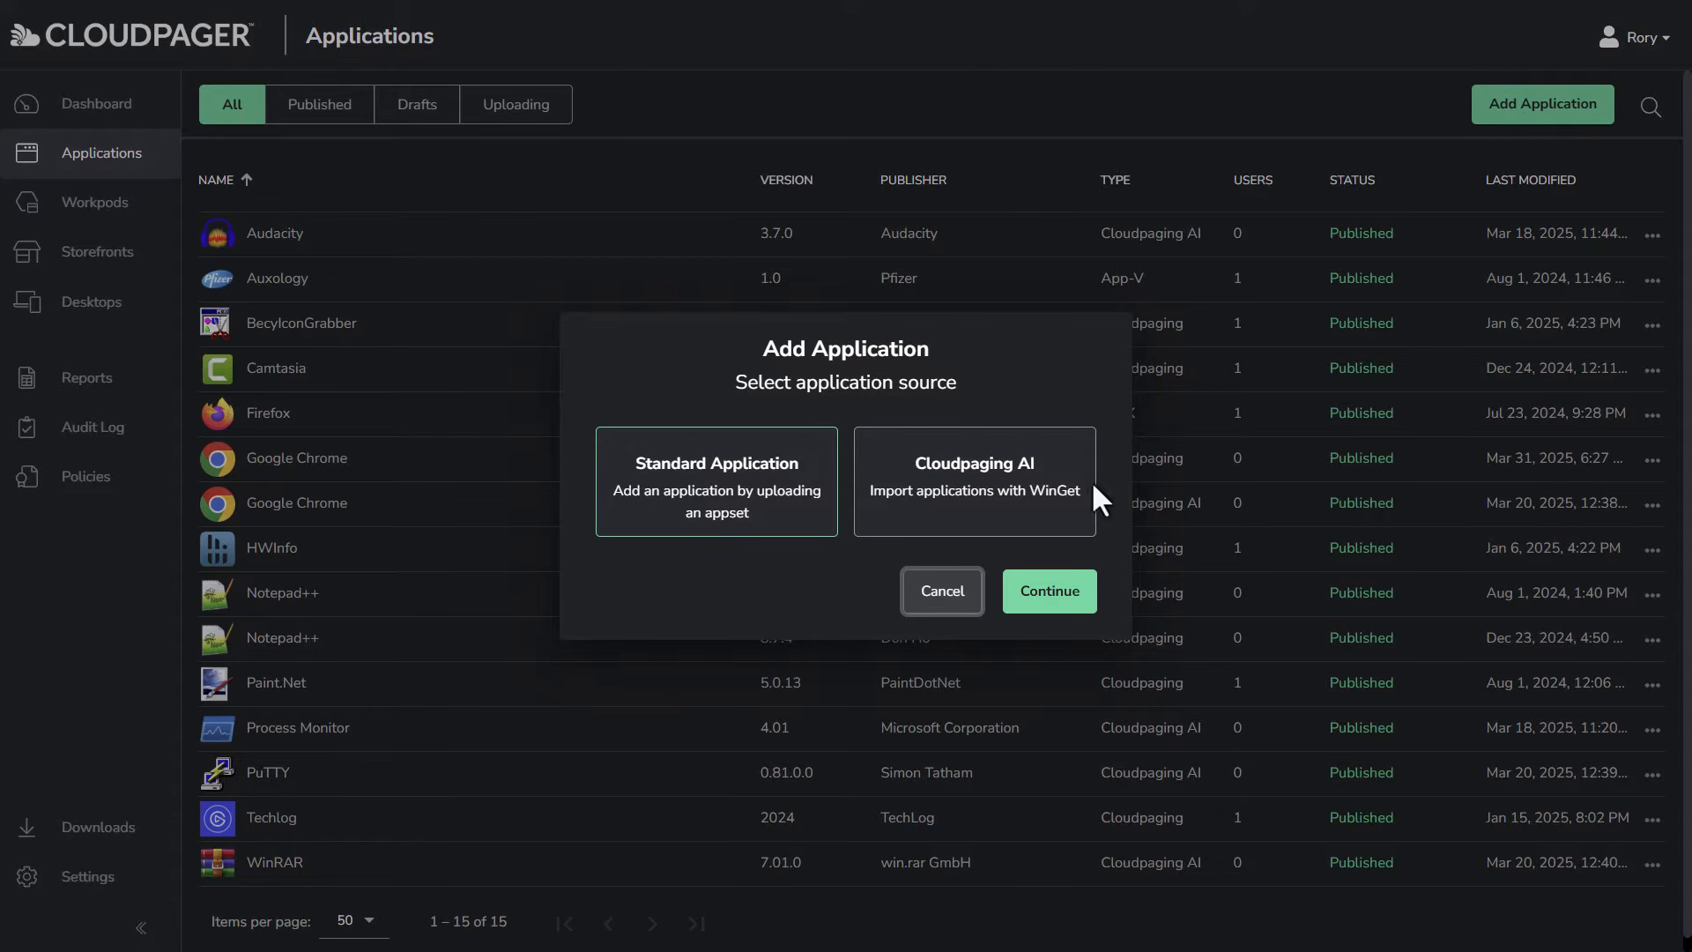
pyautogui.click(1014, 527)
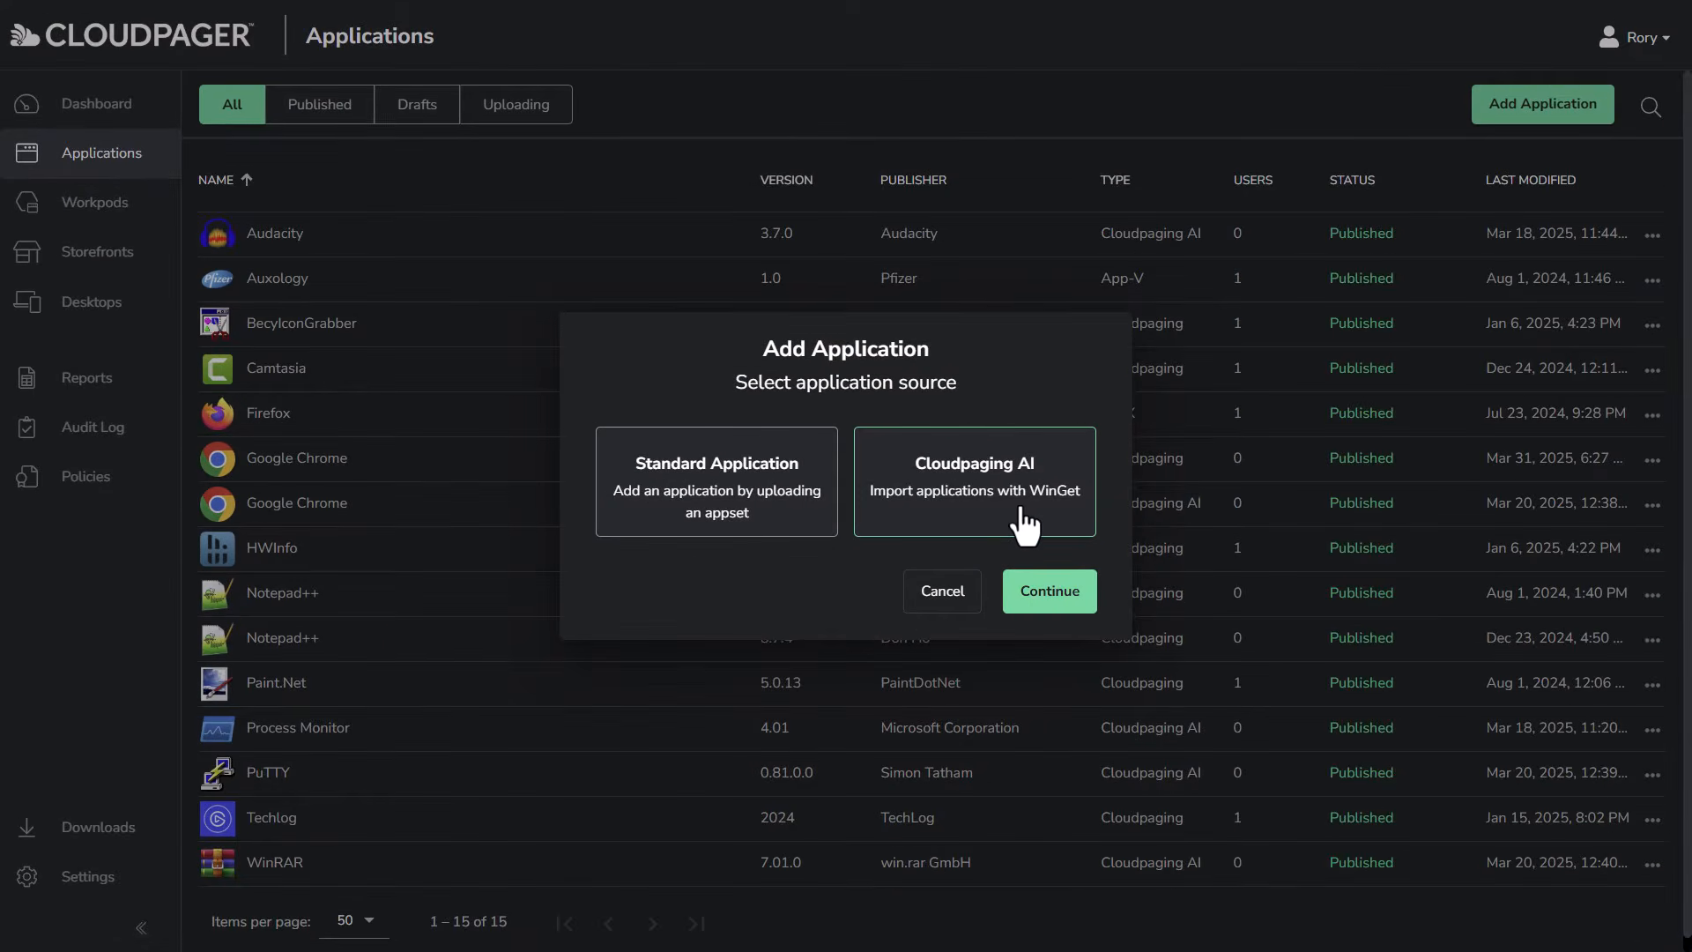
pyautogui.click(1074, 596)
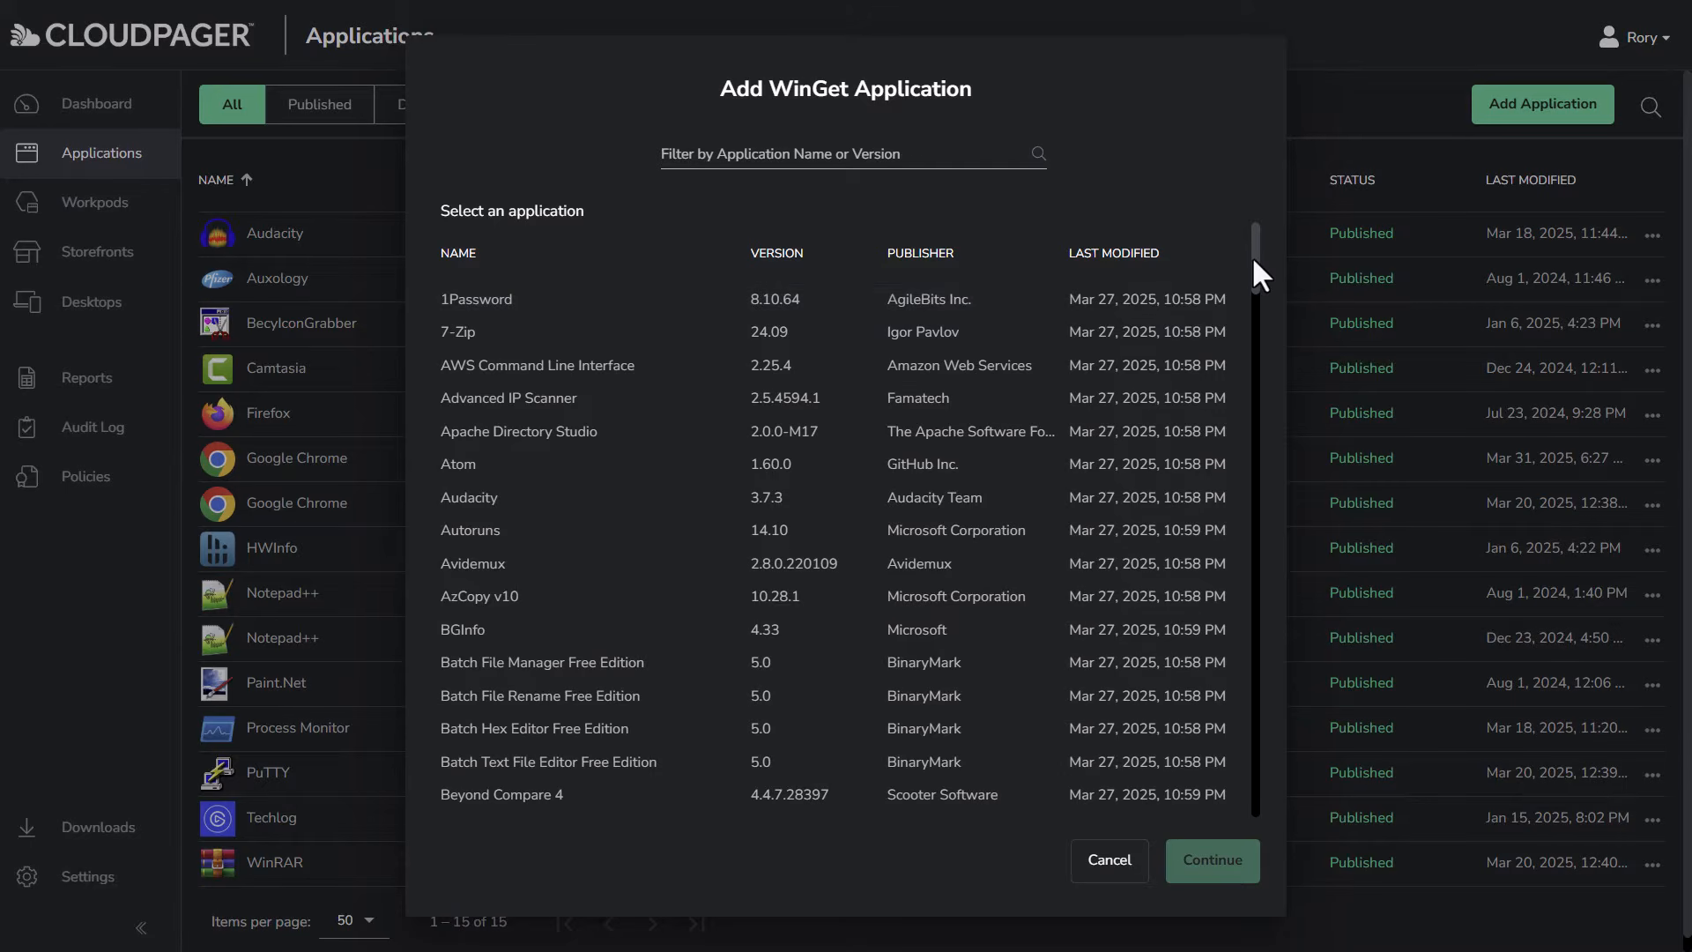
pyautogui.moveTo(1251, 256); pyautogui.dragTo(1306, 399)
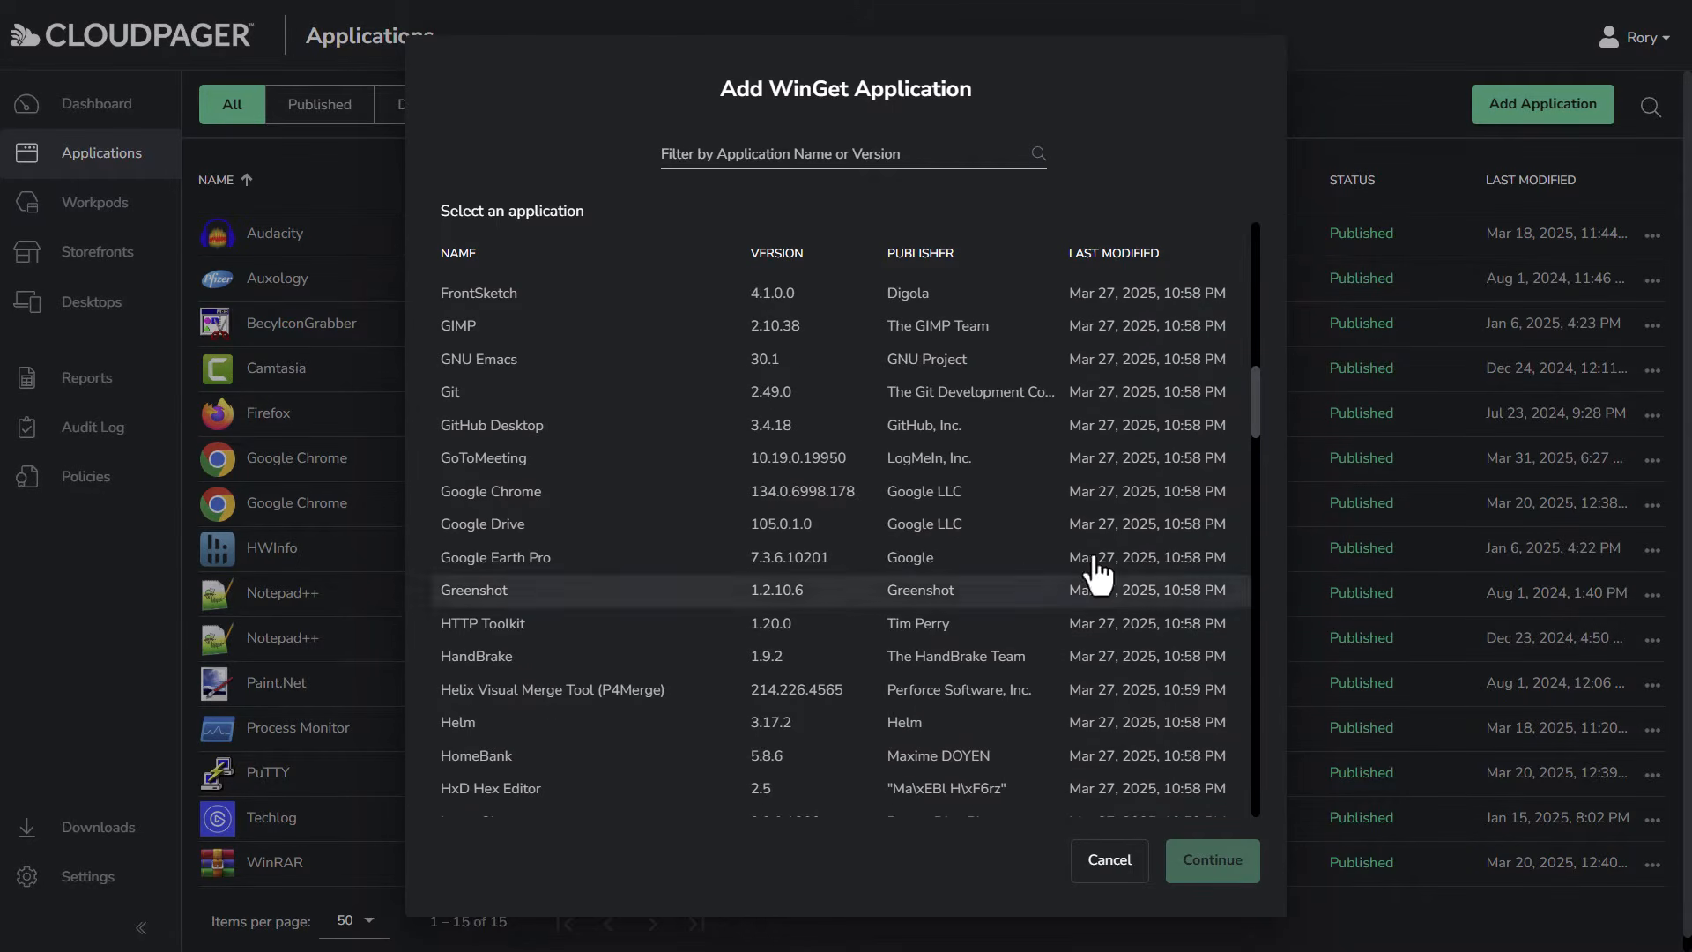
pyautogui.click(586, 503)
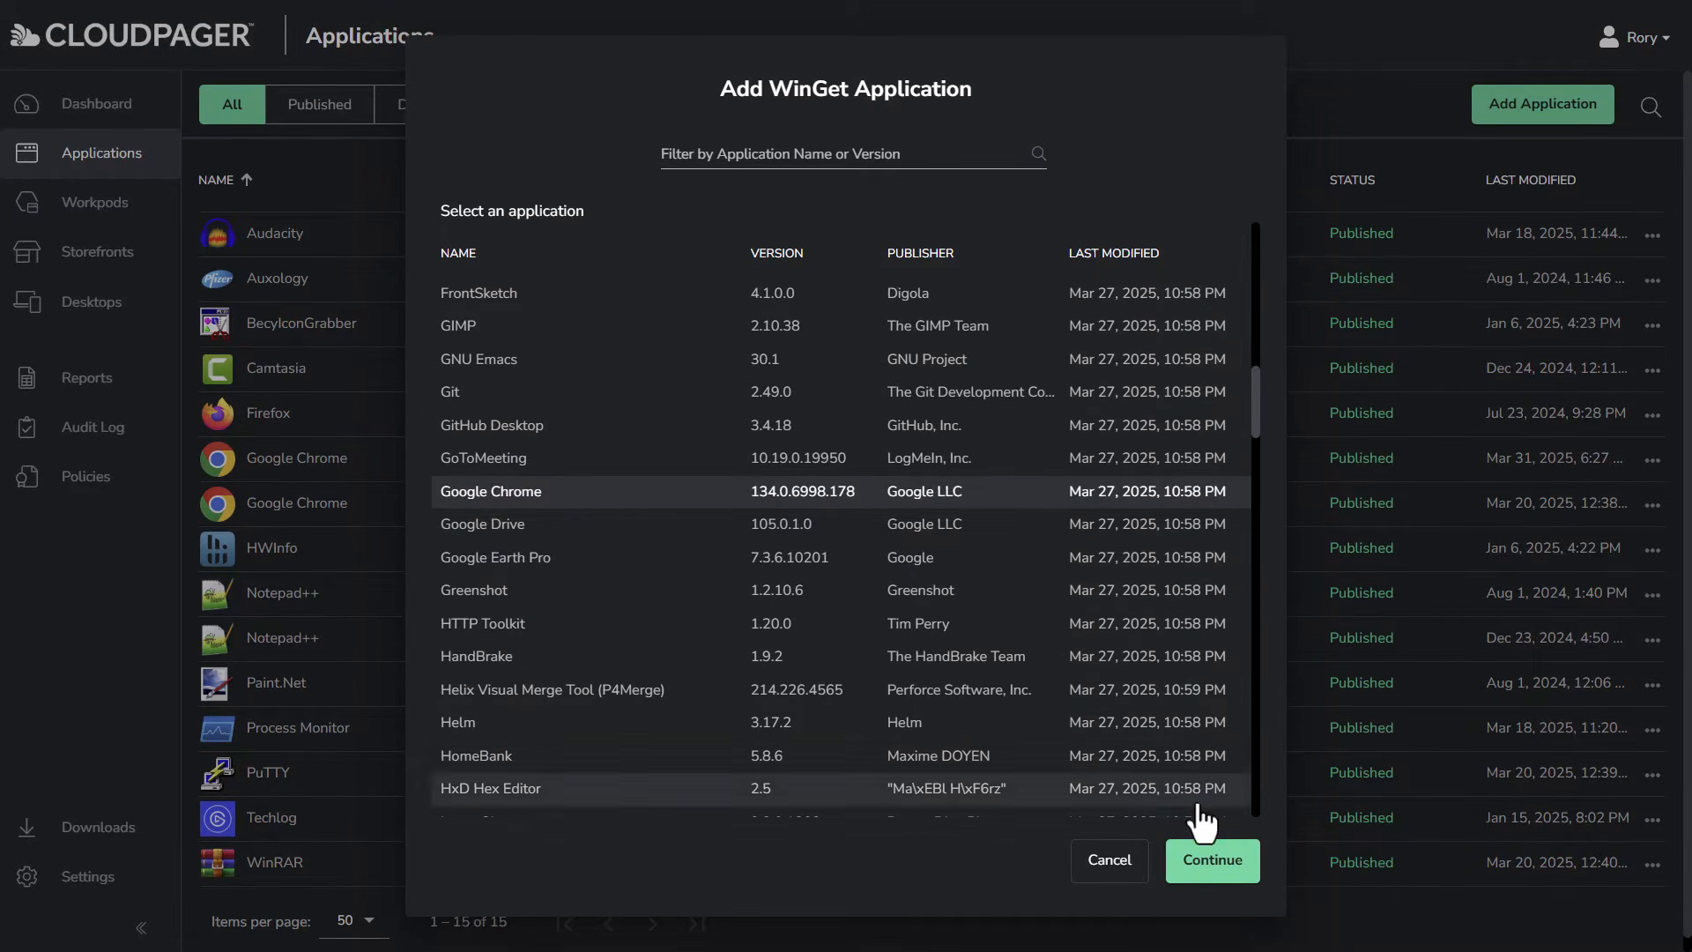
pyautogui.click(1207, 855)
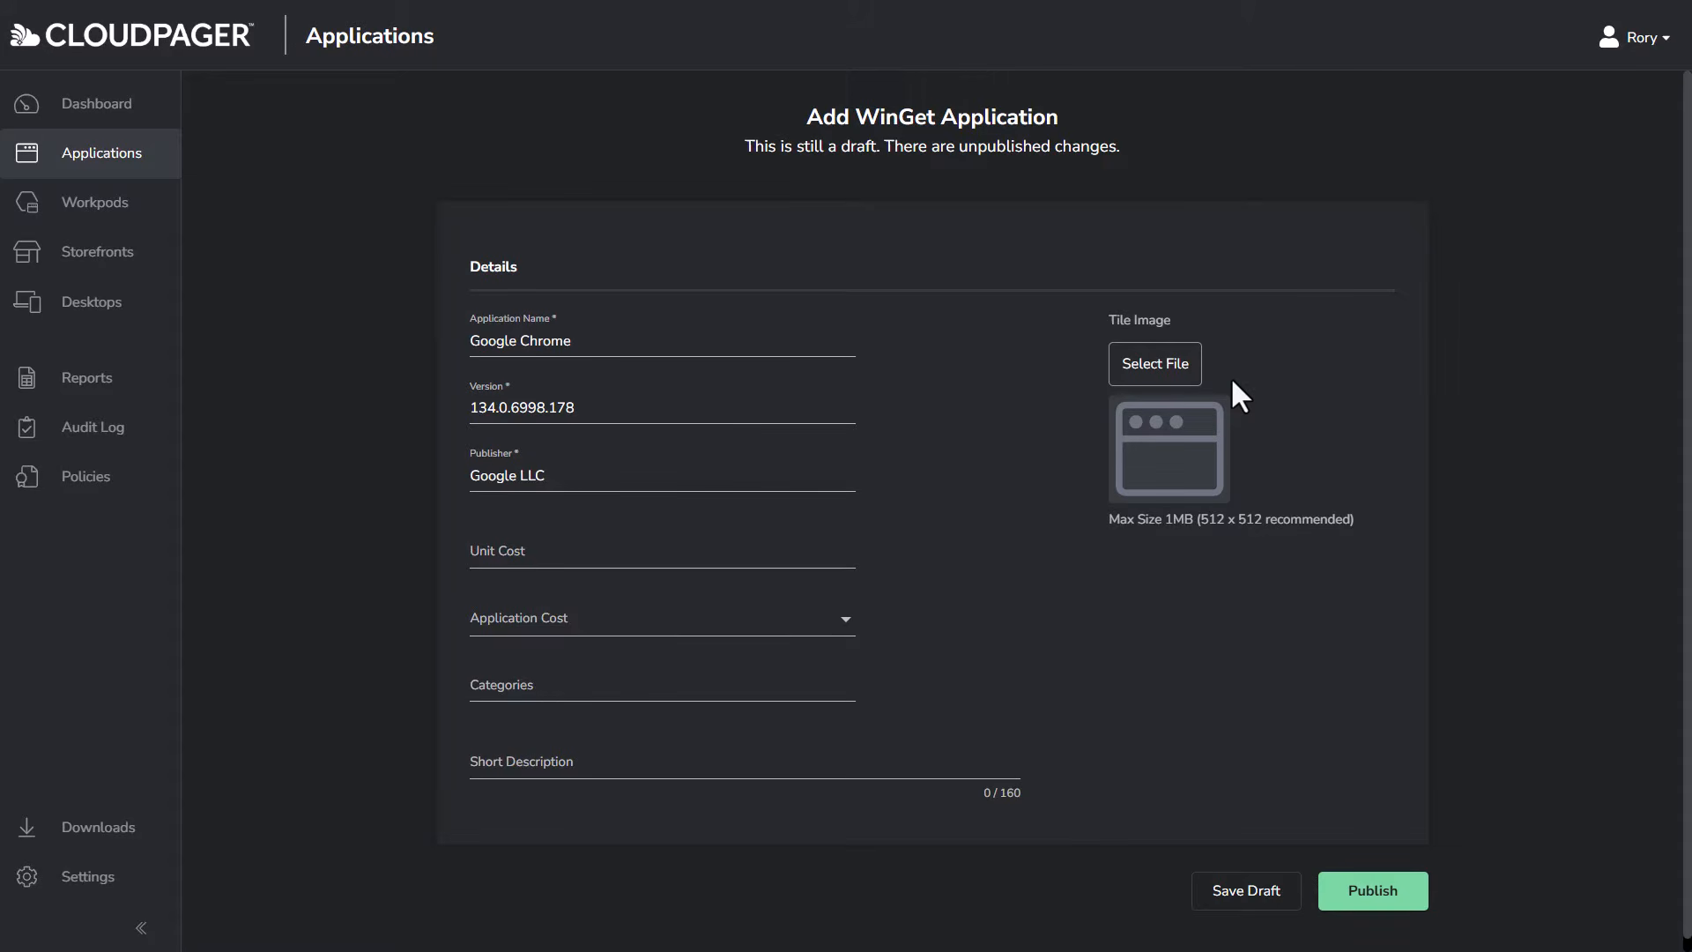
# Step: Set Google-Chrome.png from the Icon folder as the application's tile image
pyautogui.click(1152, 371)
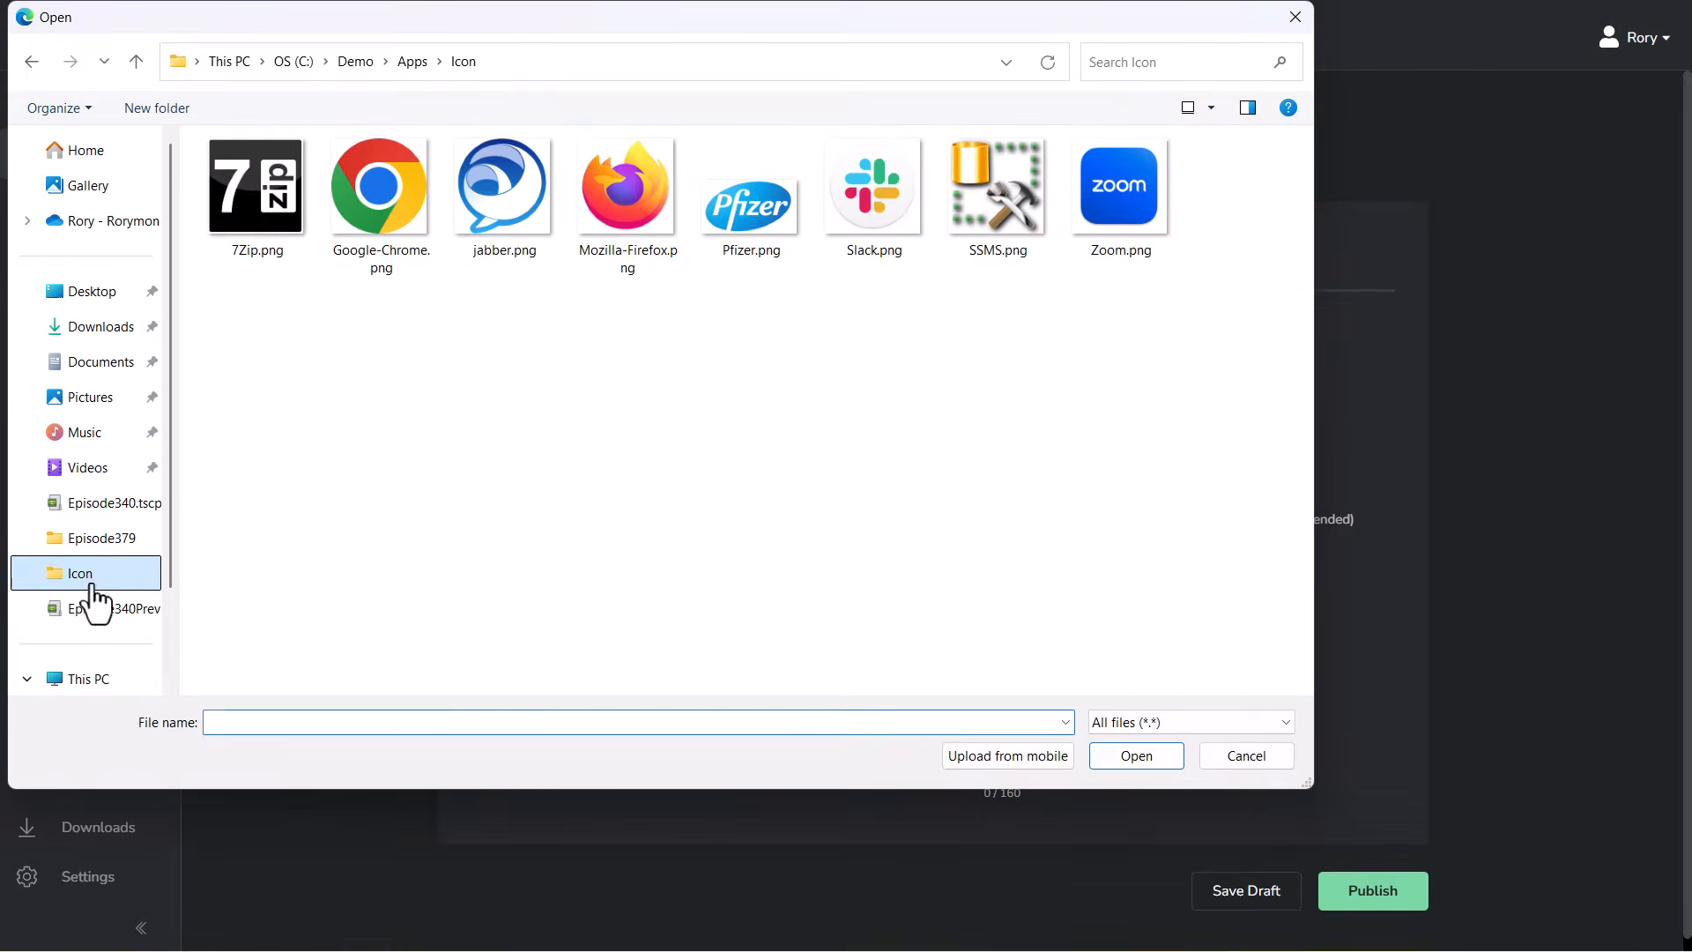
pyautogui.click(713, 470)
pyautogui.doubleClick(356, 199)
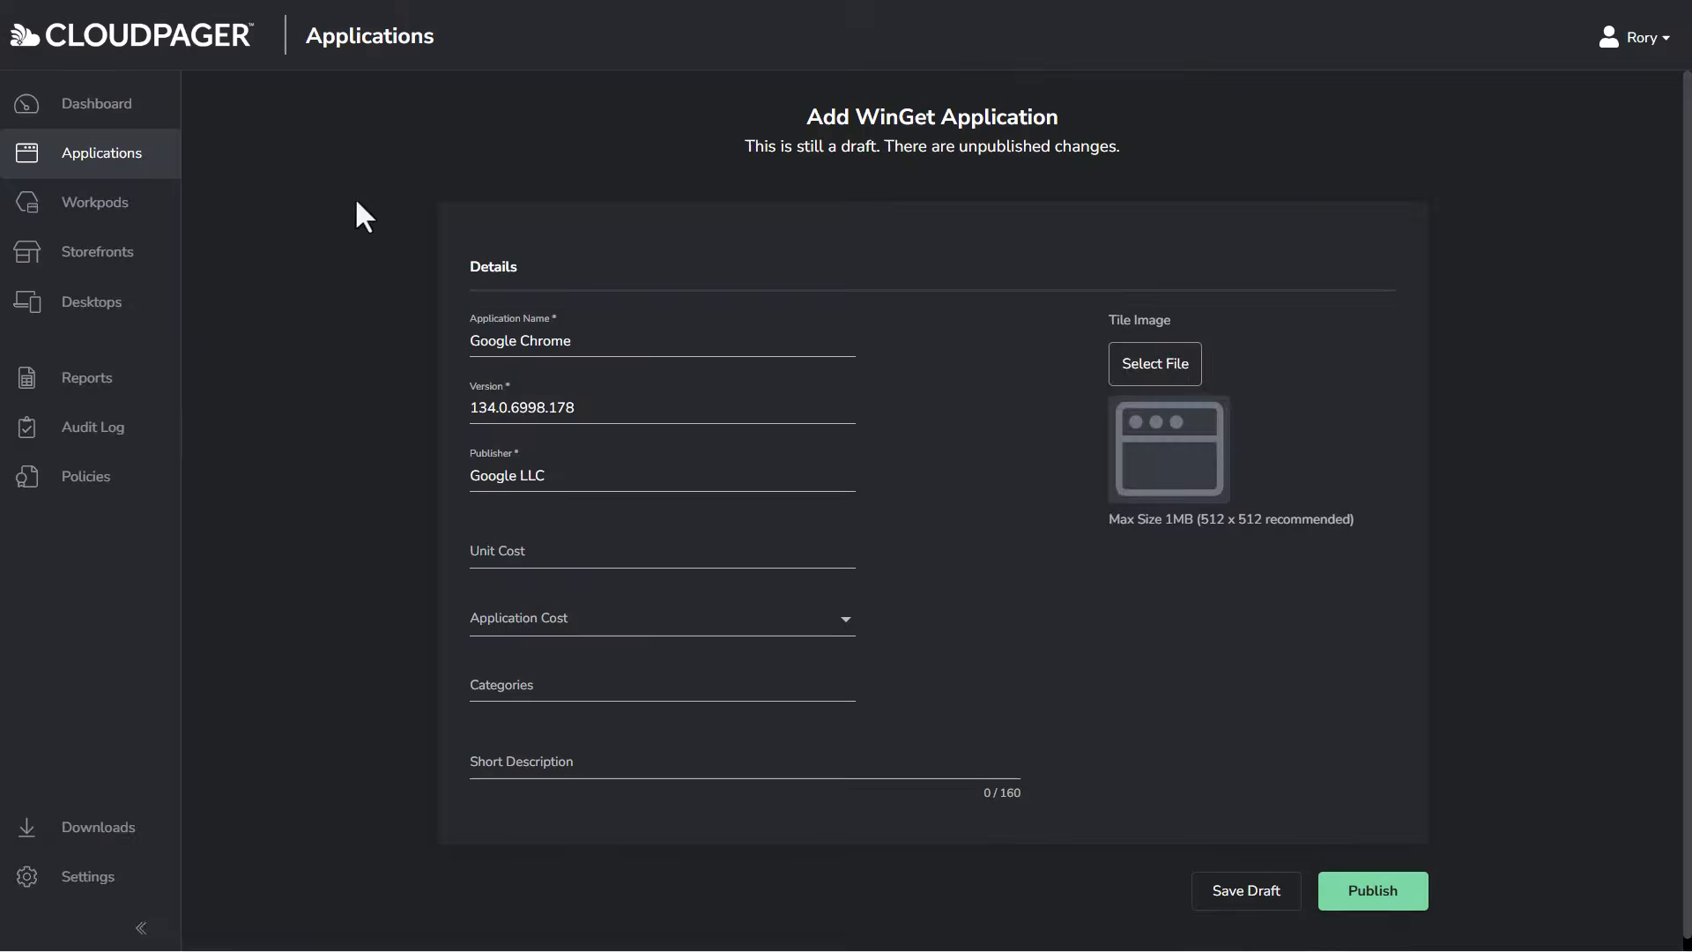
# Step: Enter the short description "Google Chrome is the most popular web browser in the world" and add the category Web Browsers
pyautogui.click(826, 760)
pyautogui.write('Google Chrome is the most')
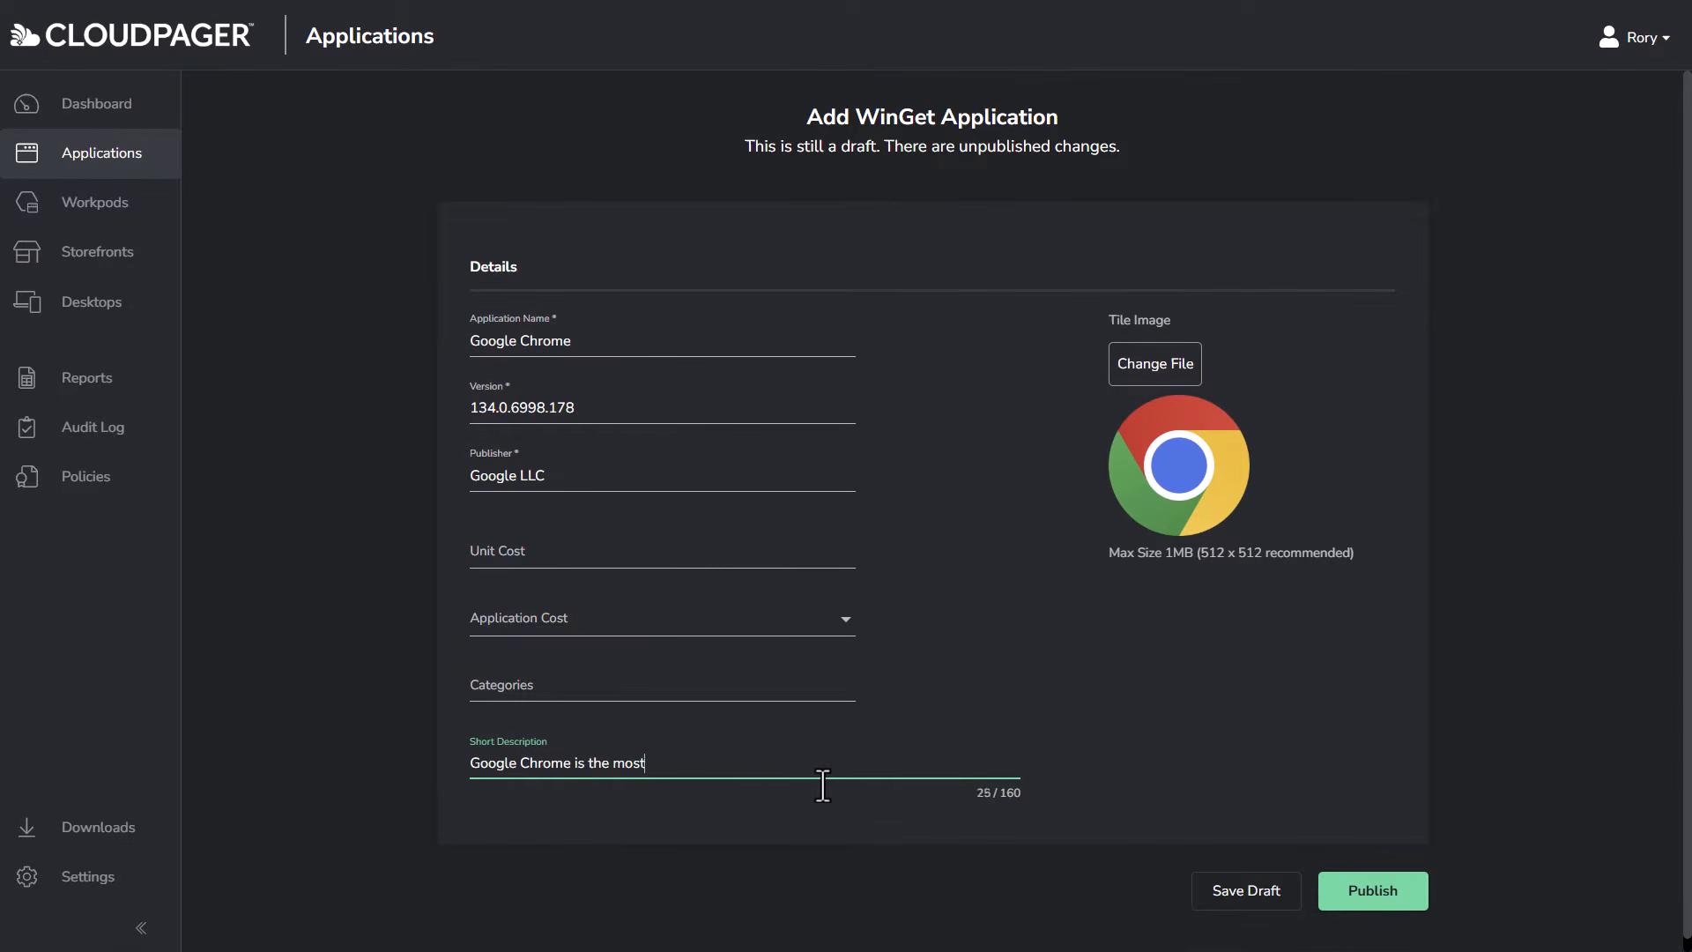
pyautogui.write(' popular web browser in the world')
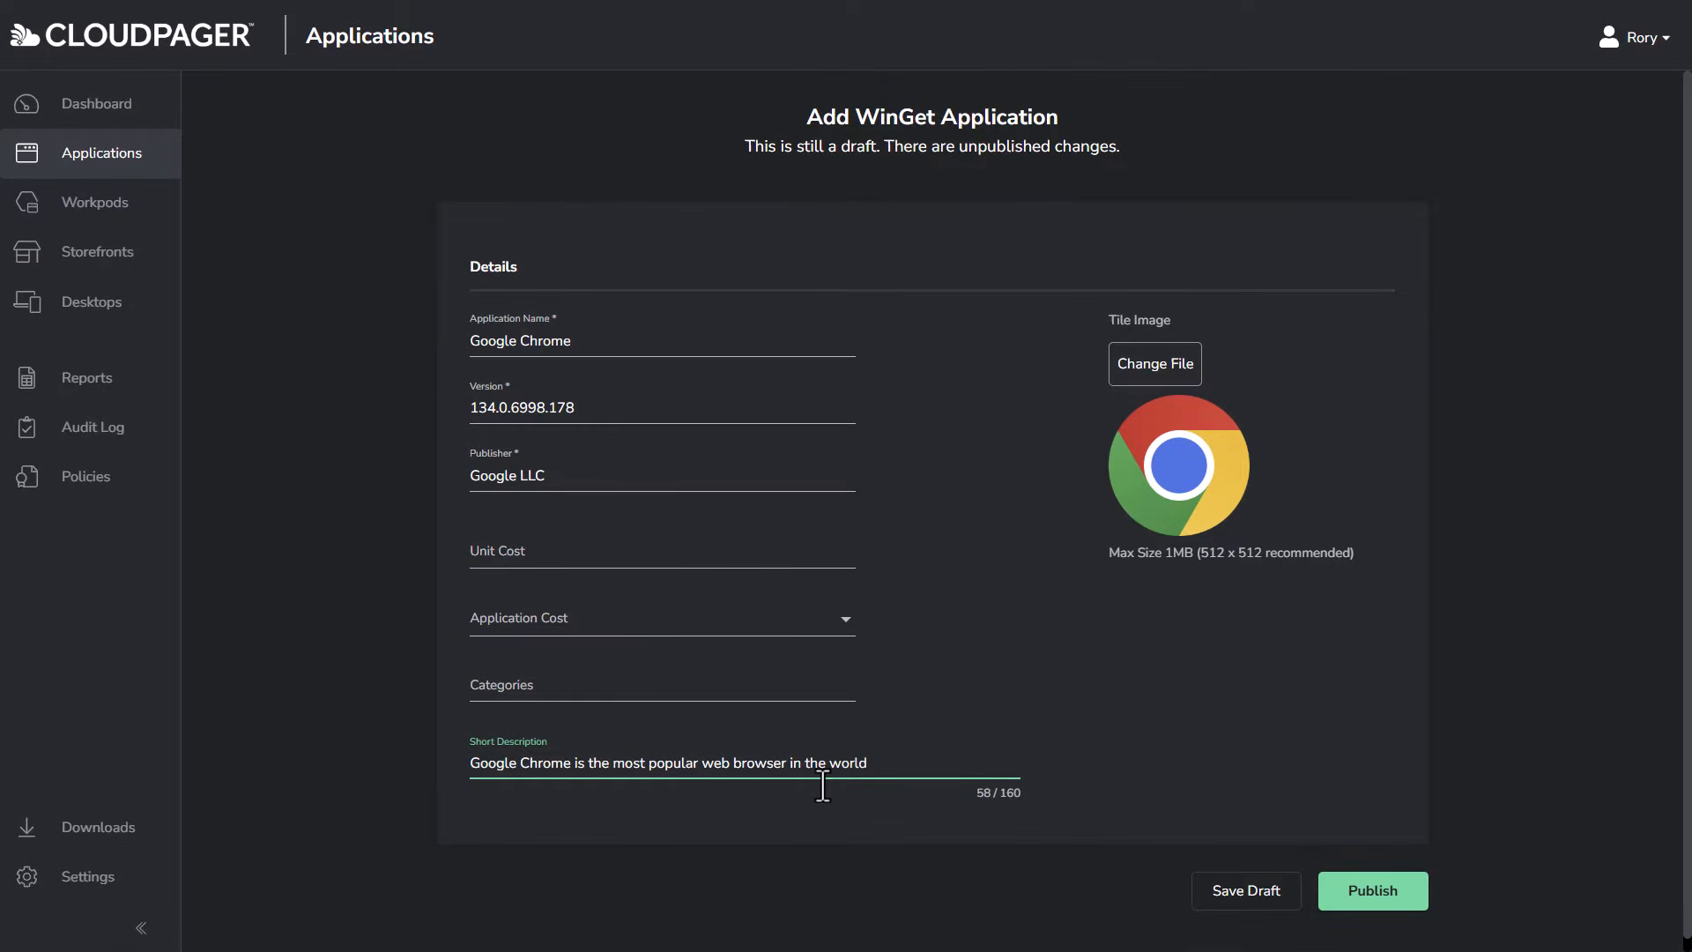
pyautogui.click(695, 689)
pyautogui.press('capslock')
pyautogui.write('W')
pyautogui.press('capslock')
pyautogui.write('eb Browsers')
pyautogui.click(1495, 860)
# Step: Publish the Chrome application with the comment "Published Google Chrome Packaged by AI"
pyautogui.scroll(-2, 1494, 860)
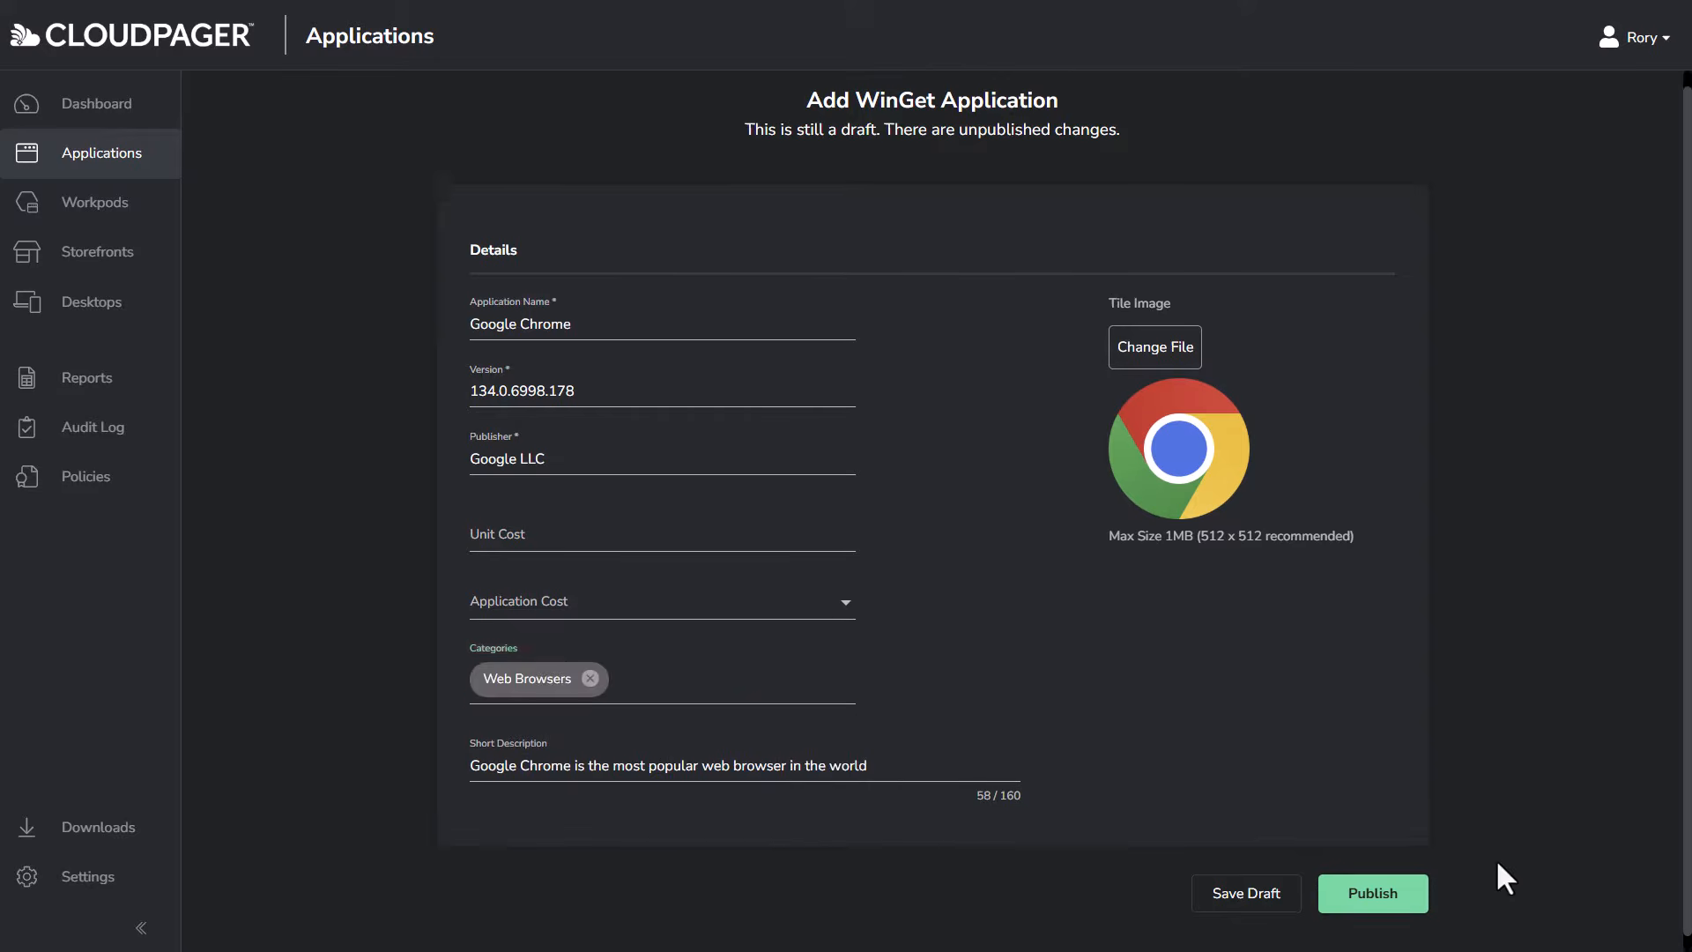
pyautogui.click(1401, 888)
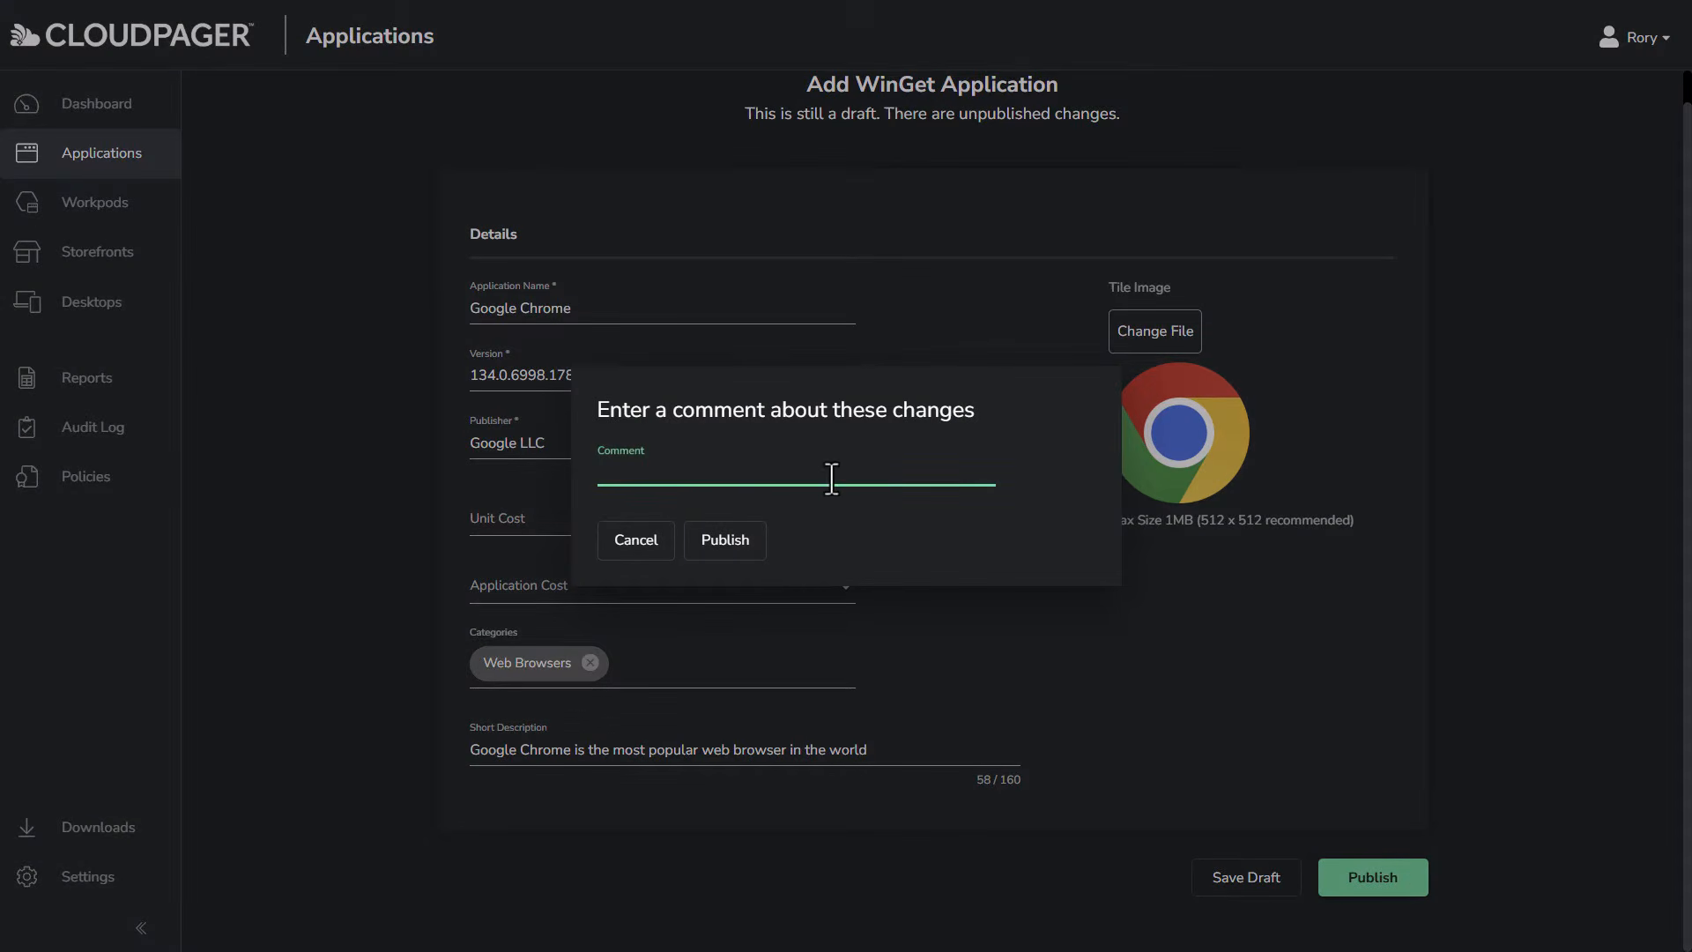
pyautogui.write('Published Google Chrome Packaged by AI')
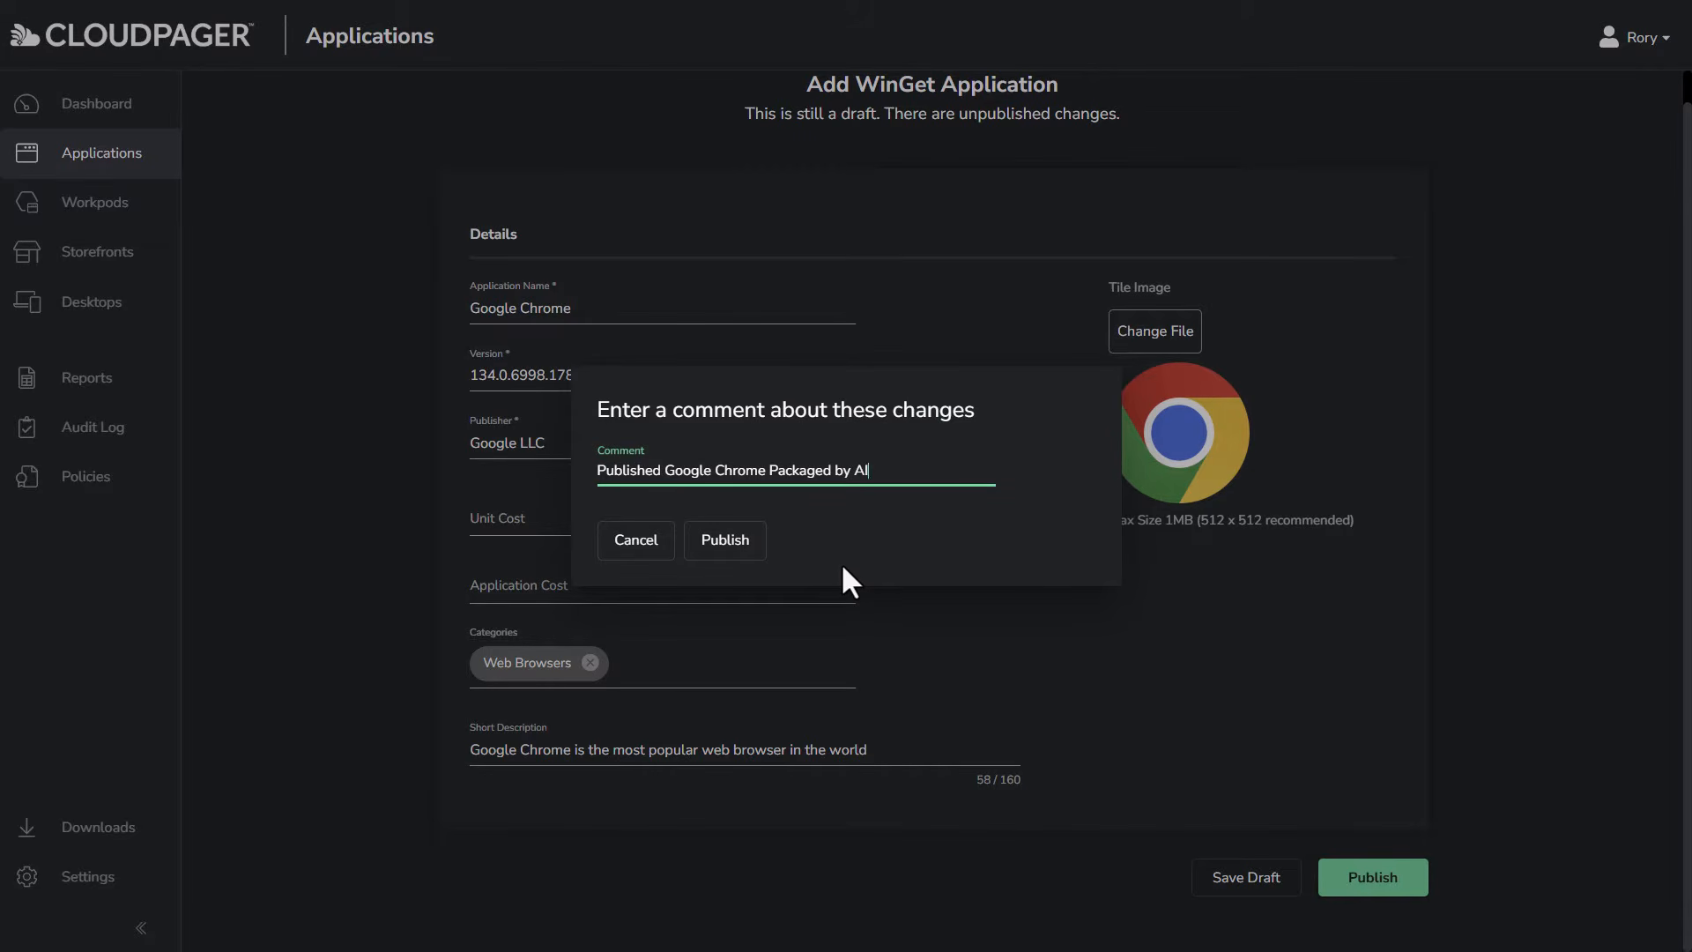
pyautogui.click(742, 546)
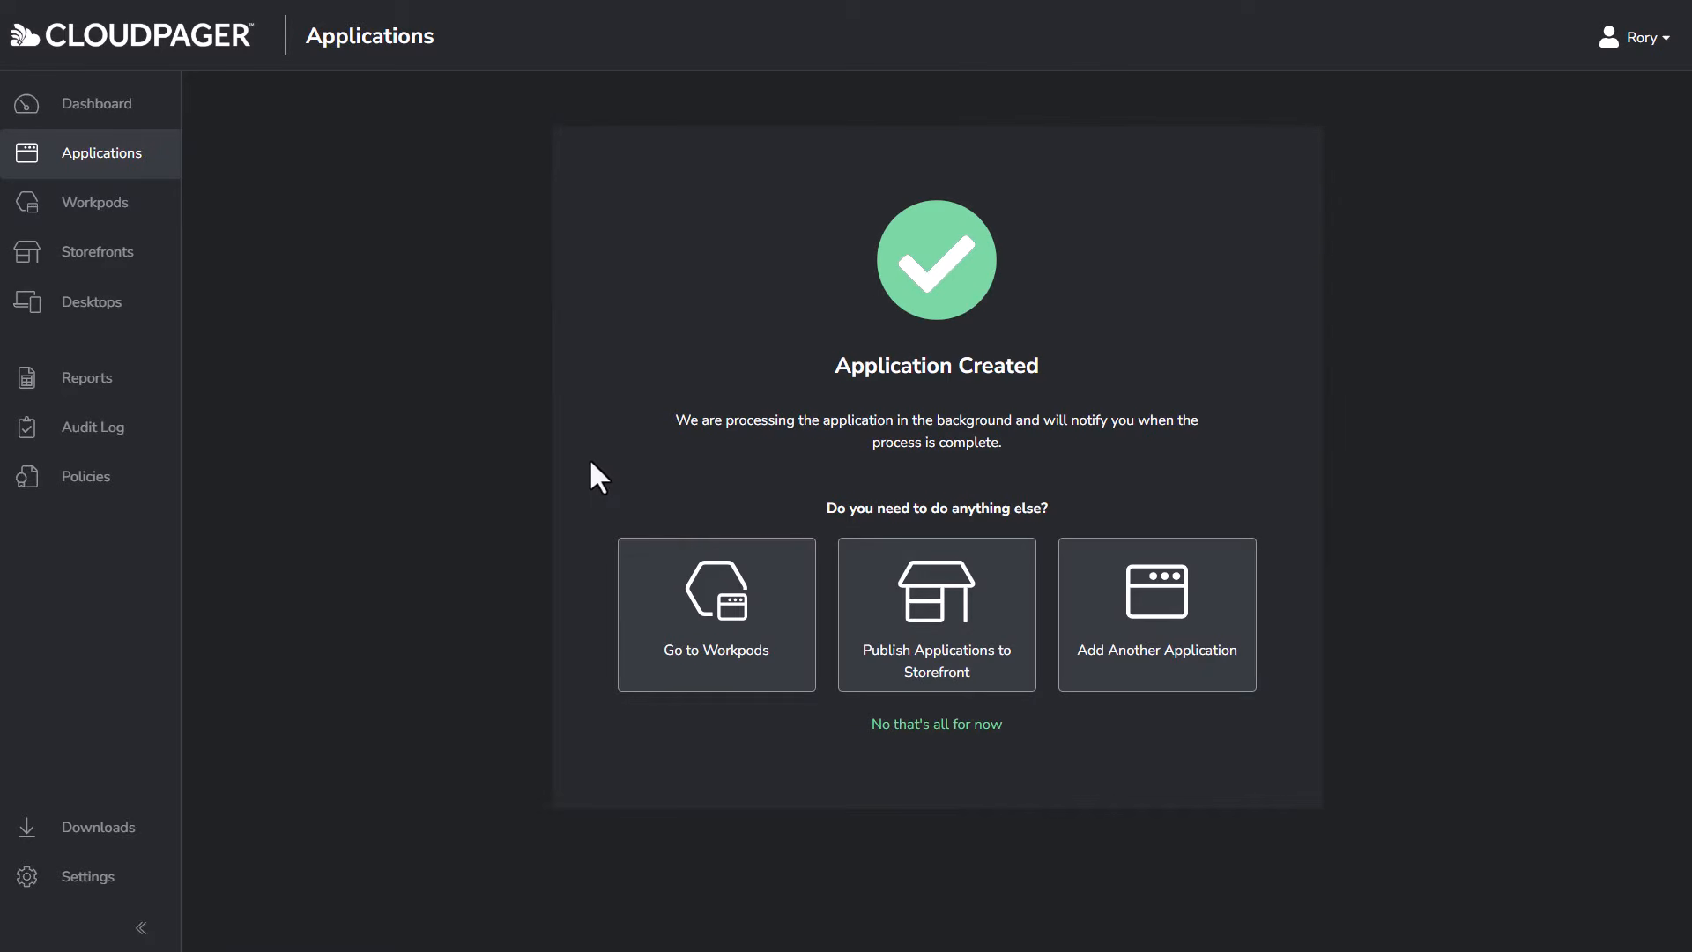
# Step: Return to the applications list and sort it by status to check the packaging progress
pyautogui.click(81, 157)
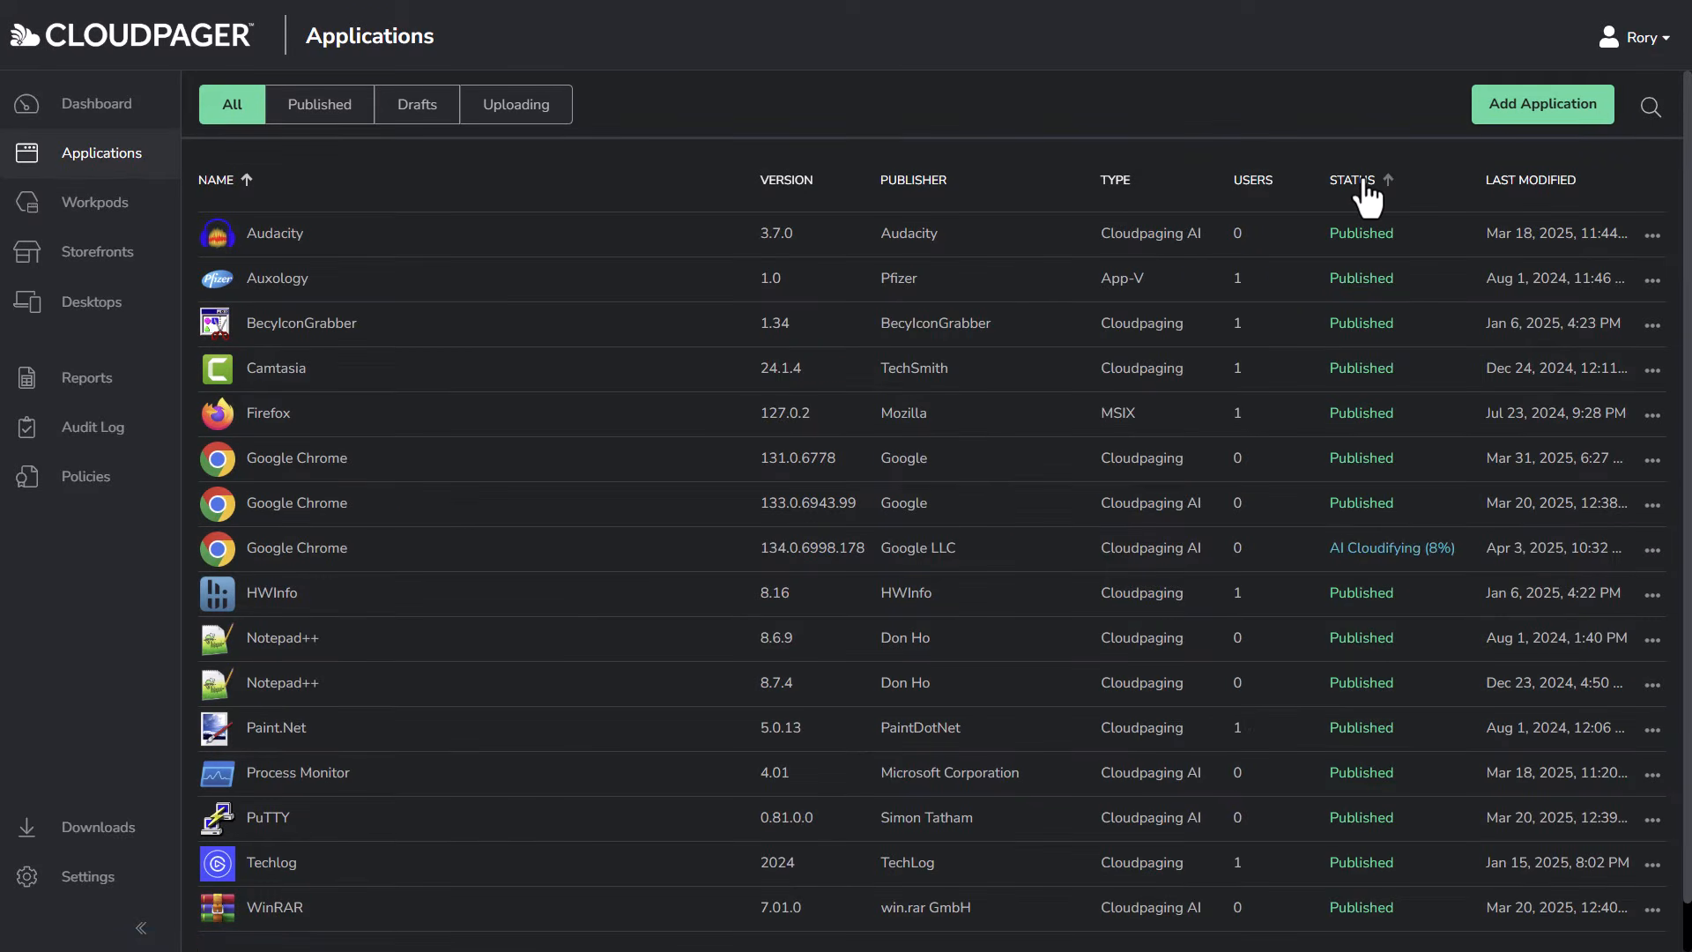
pyautogui.click(1366, 196)
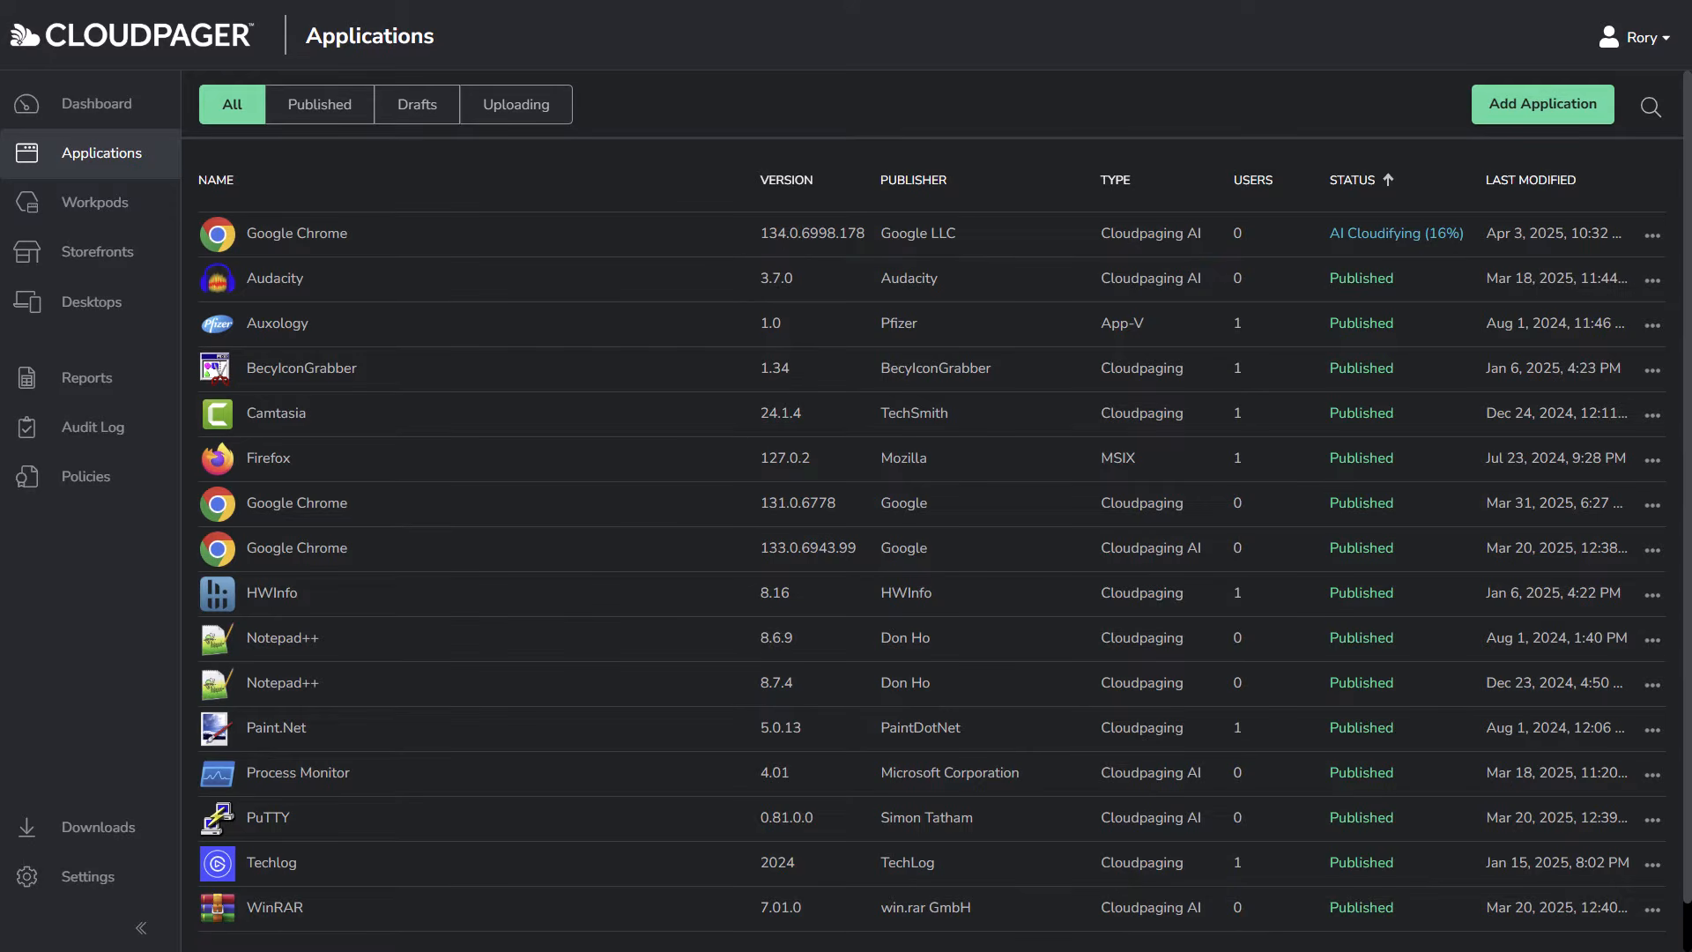
# Step: Start adding another Cloudpaging AI application from WinGet, choosing Microsoft SQL Server Management Studio 20.2
pyautogui.click(1535, 110)
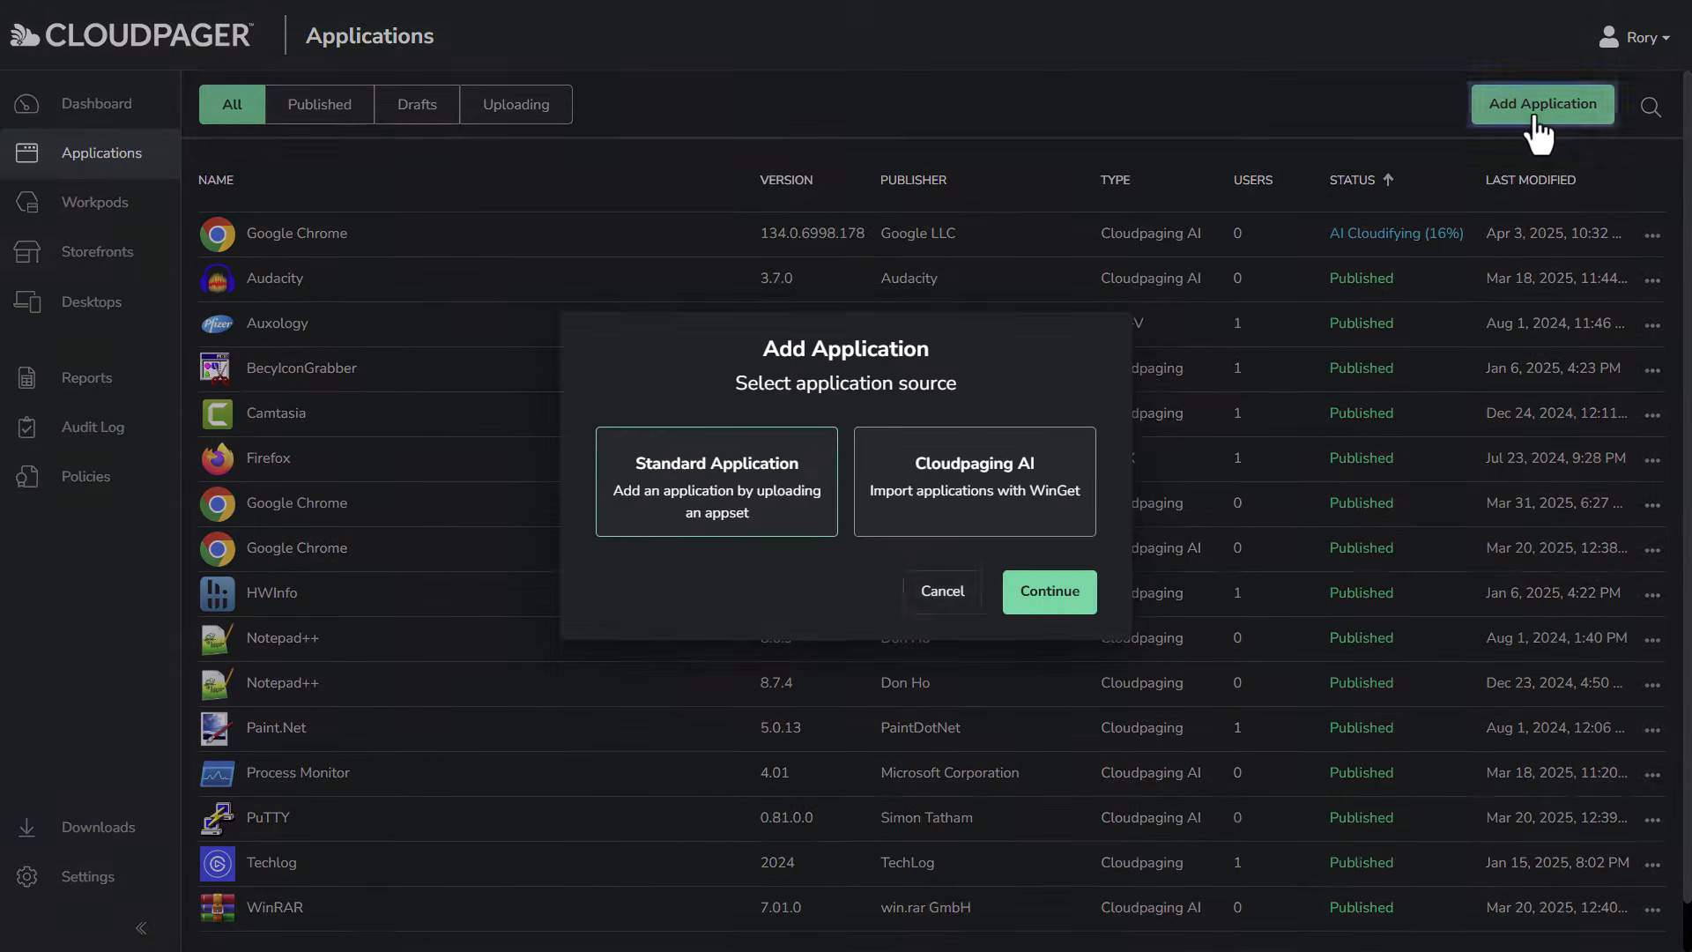
pyautogui.click(1069, 484)
pyautogui.click(1065, 600)
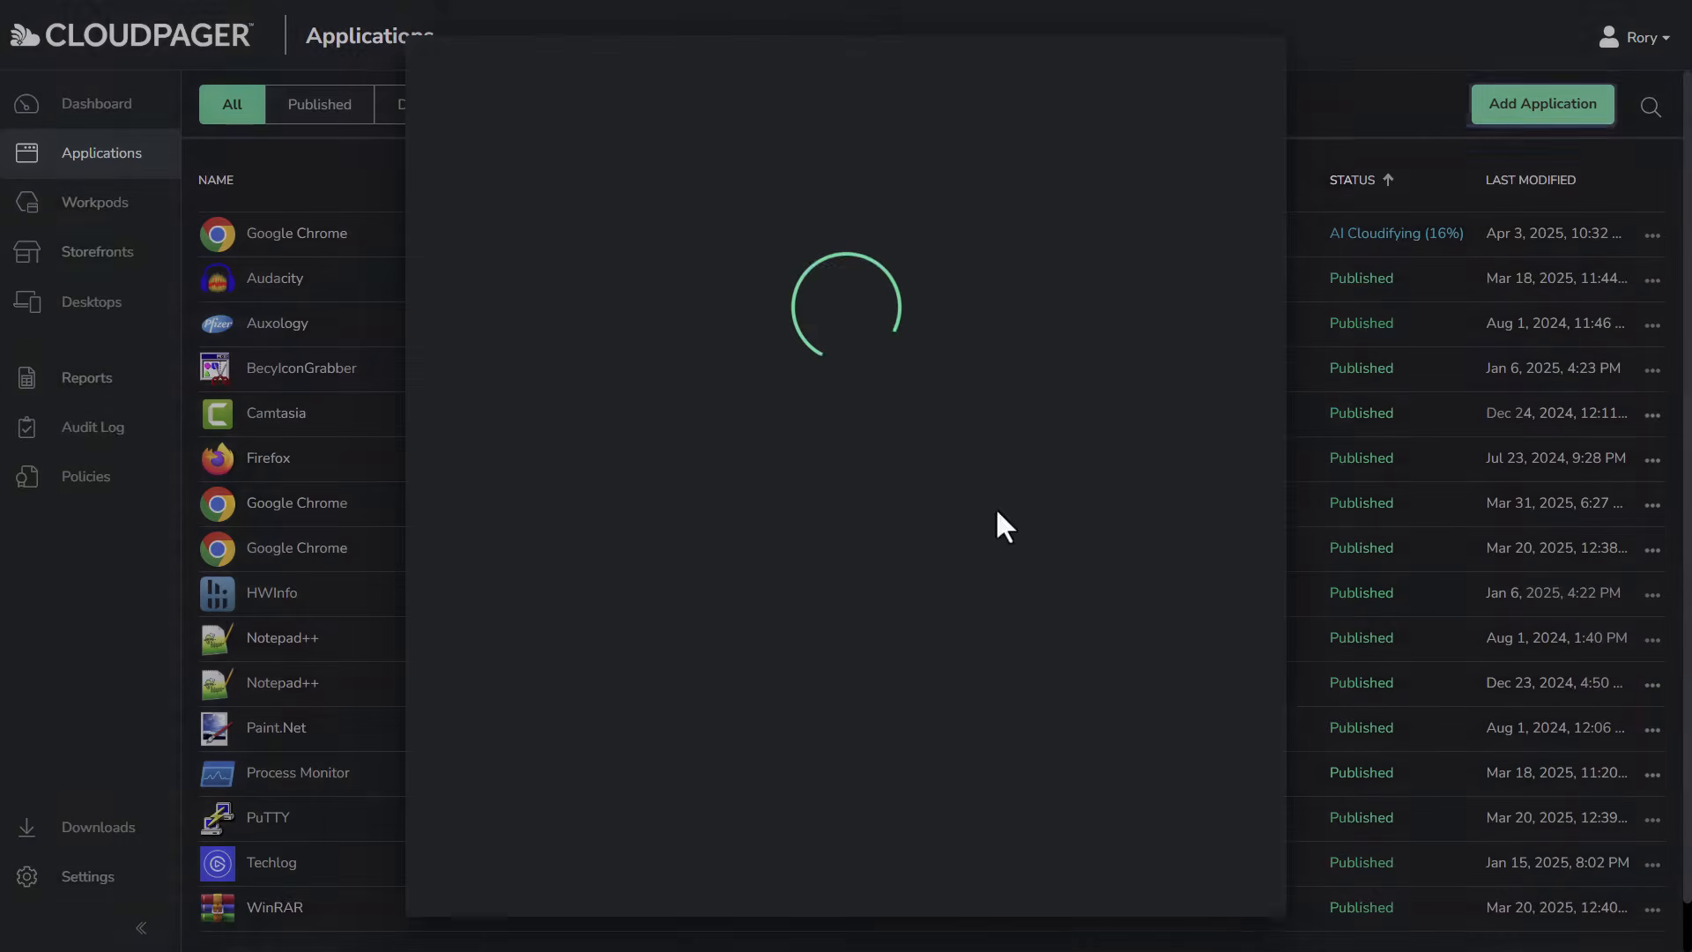
pyautogui.scroll(-15, 1042, 529)
pyautogui.scroll(6, 1039, 520)
pyautogui.click(658, 545)
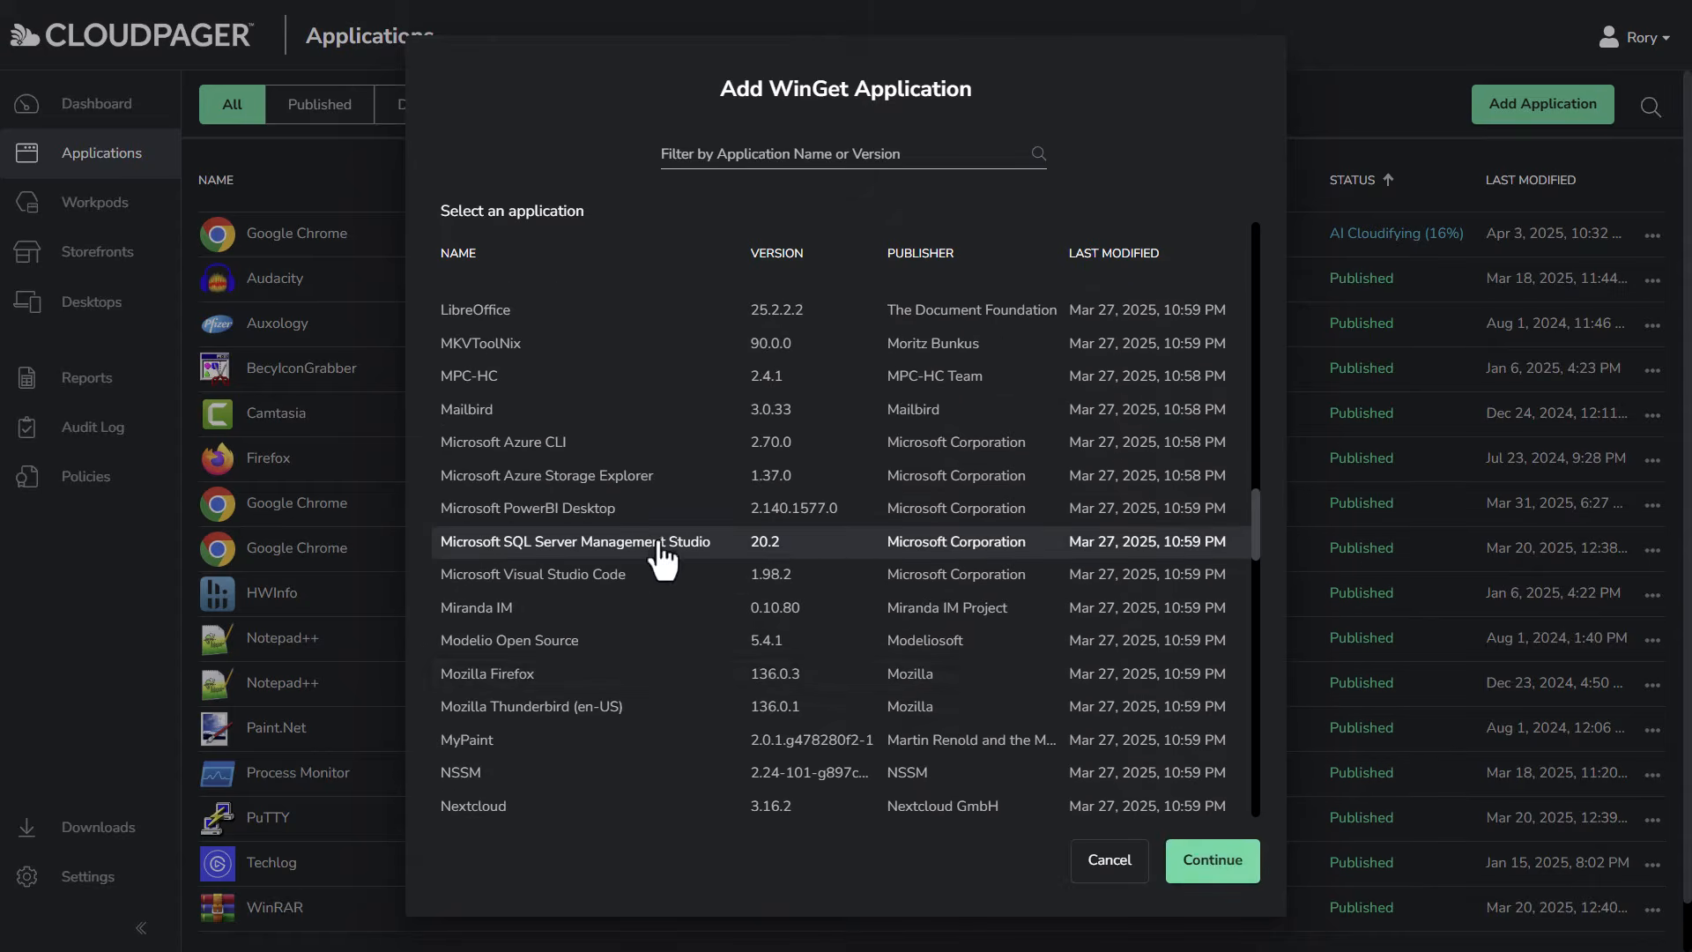
pyautogui.click(1213, 860)
# Step: Set SSMS.png as the tile image and publish the SQL Server Management Studio application without a comment
pyautogui.click(1155, 369)
pyautogui.doubleClick(983, 204)
pyautogui.click(1411, 880)
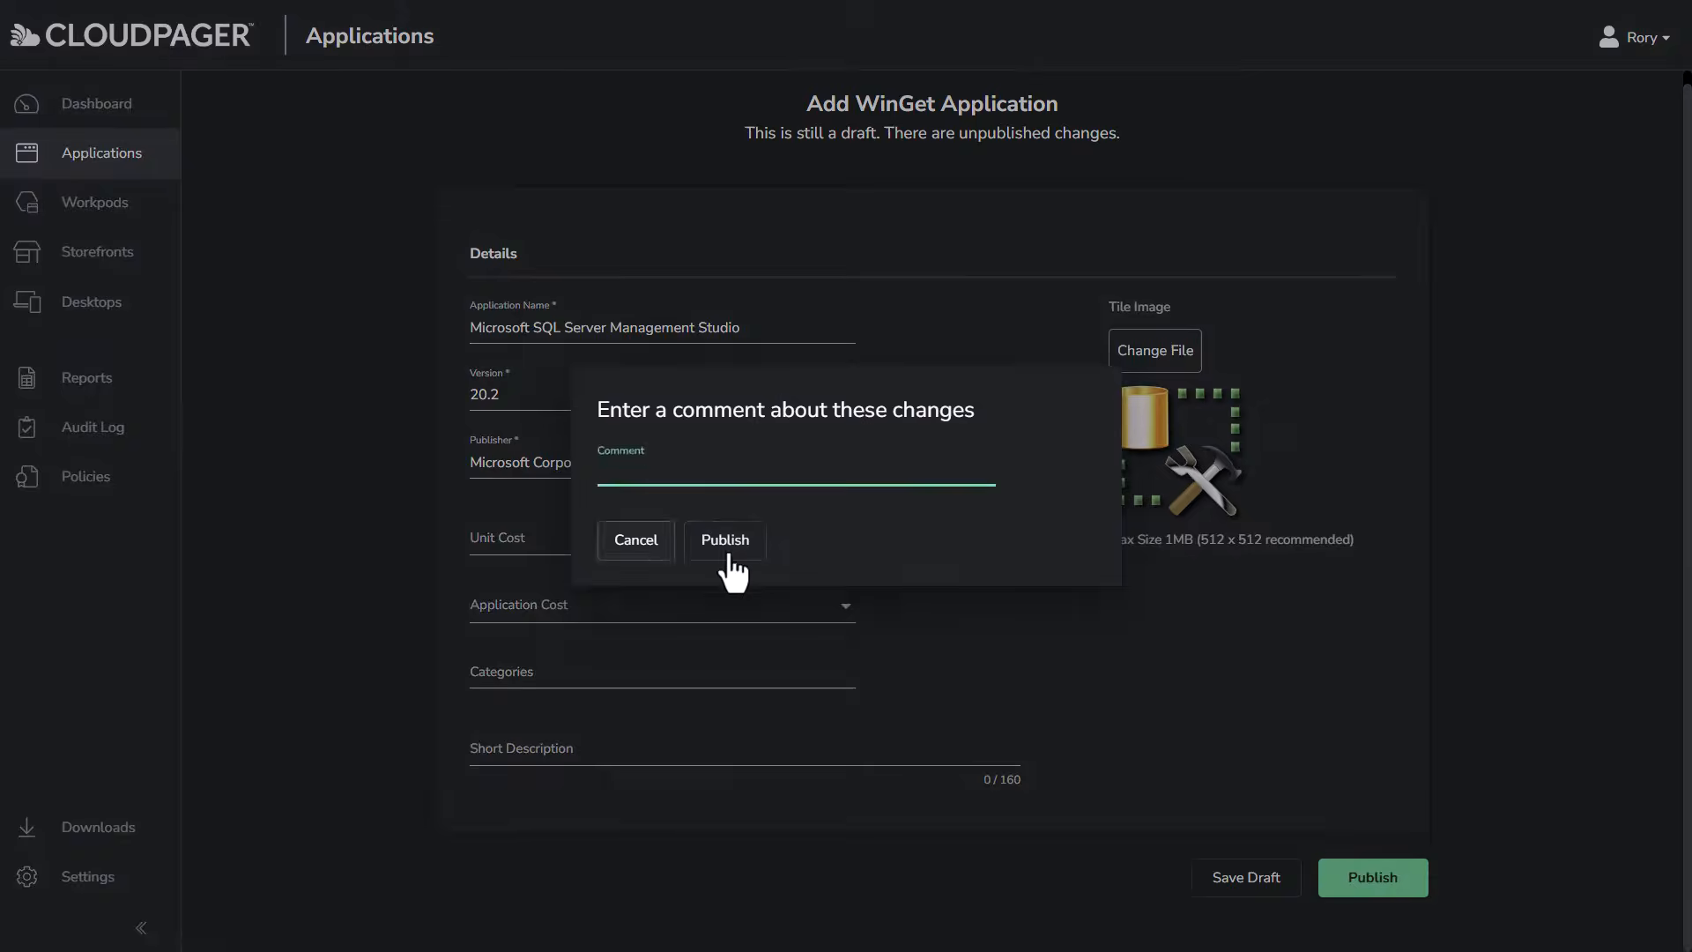
pyautogui.click(723, 541)
# Step: Start adding another Cloudpaging AI application from WinGet, choosing 7-Zip 24.09
pyautogui.click(1156, 612)
pyautogui.click(974, 494)
pyautogui.click(1076, 602)
pyautogui.click(516, 336)
pyautogui.click(1213, 860)
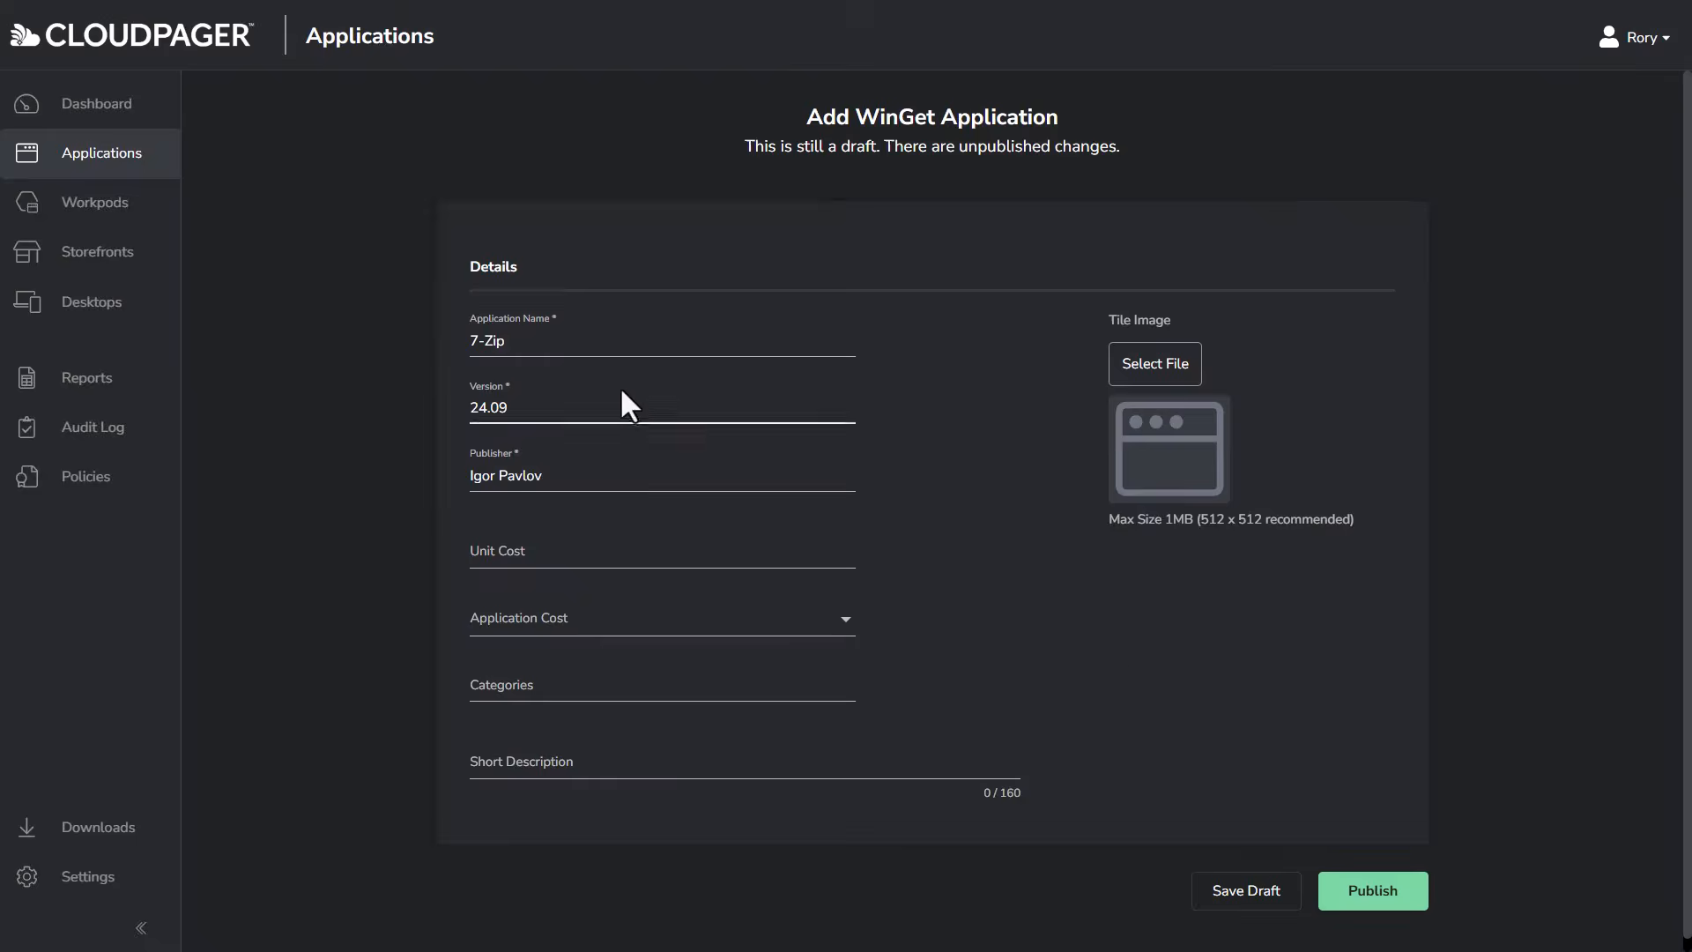
# Step: Set 7Zip.png as the tile image and publish the 7-Zip application without a comment
pyautogui.click(1152, 363)
pyautogui.doubleClick(256, 183)
pyautogui.click(1373, 890)
pyautogui.click(730, 545)
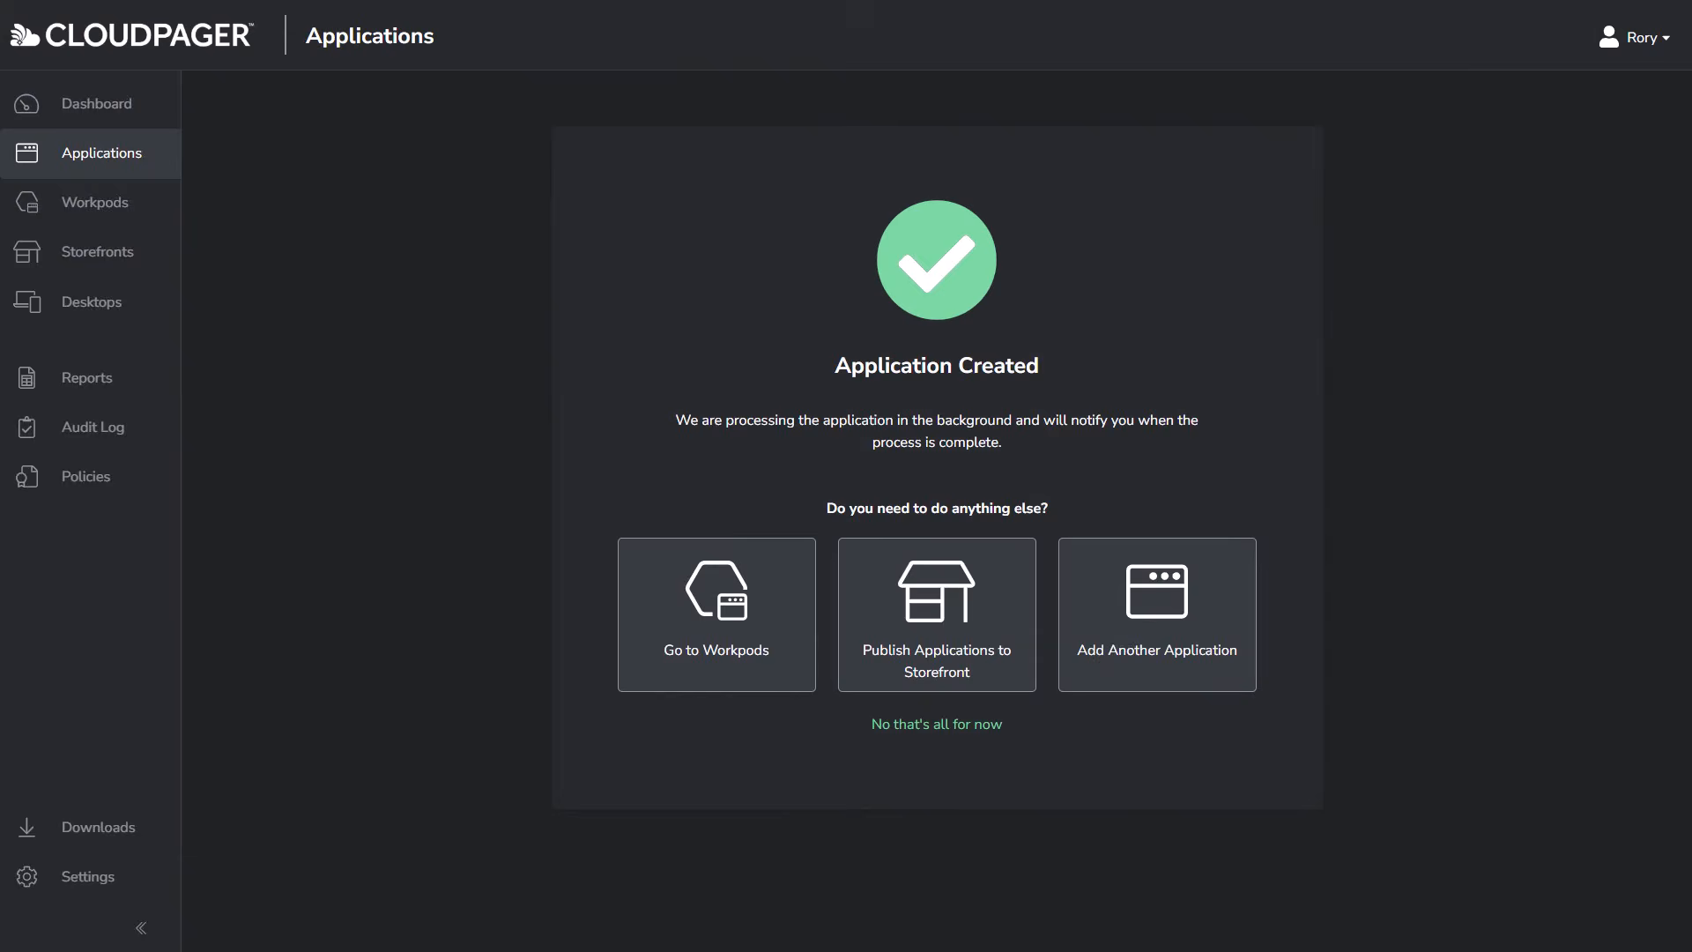
# Step: Start adding another Cloudpaging AI application from WinGet, choosing Slack 4.43.49
pyautogui.click(1155, 612)
pyautogui.click(974, 491)
pyautogui.click(1049, 590)
pyautogui.scroll(-20, 820, 469)
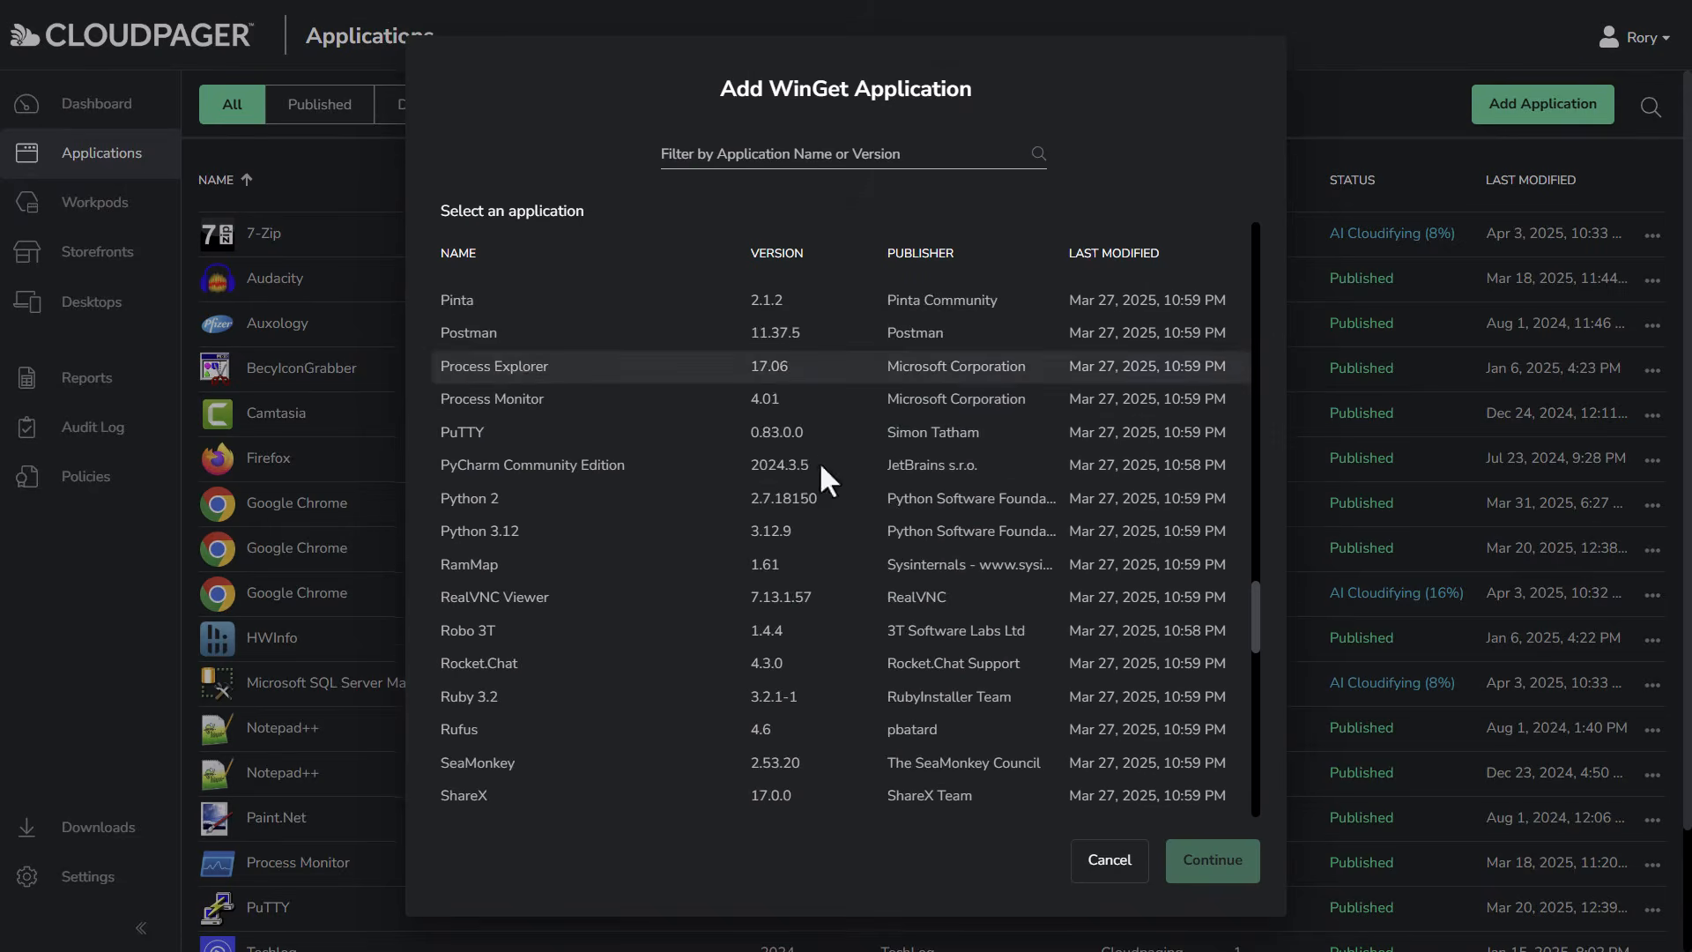
pyautogui.click(829, 748)
pyautogui.click(1224, 867)
# Step: Set Slack.png as the tile image and publish the Slack application without a comment
pyautogui.click(1153, 363)
pyautogui.doubleClick(874, 187)
pyautogui.click(1373, 890)
pyautogui.click(715, 548)
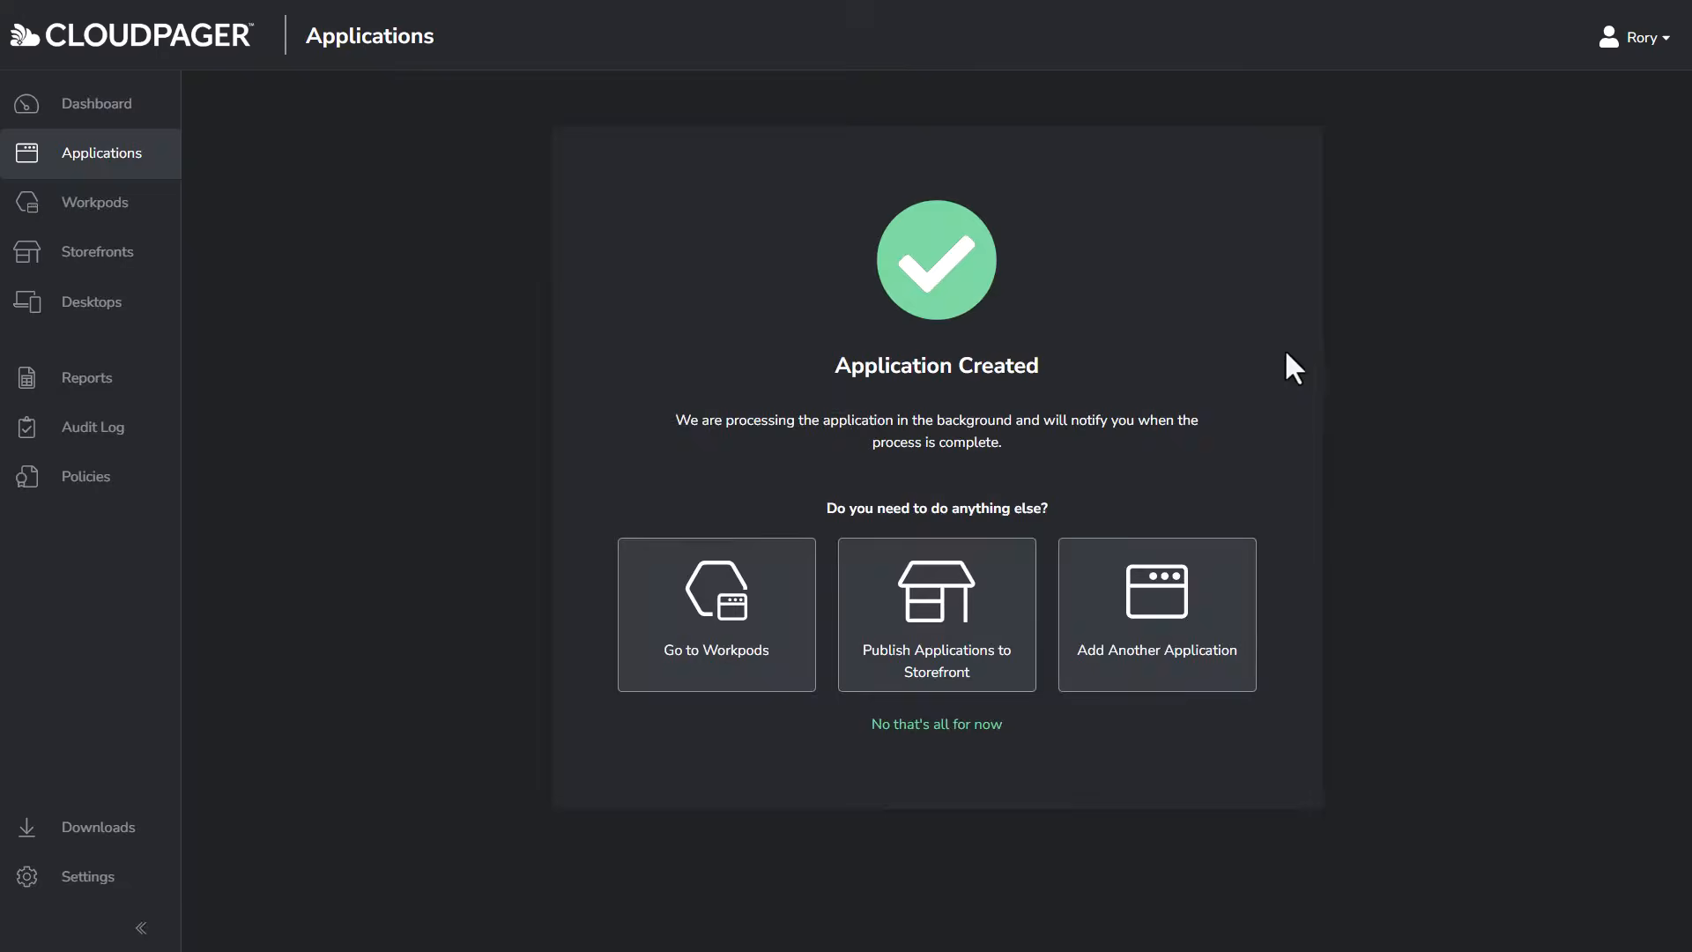
# Step: Start adding another Cloudpaging AI application from WinGet, choosing Zoom Workplace 6.4.62735
pyautogui.click(1156, 612)
pyautogui.click(925, 484)
pyautogui.click(1050, 590)
pyautogui.scroll(-20, 1038, 427)
pyautogui.click(495, 530)
pyautogui.click(1227, 866)
# Step: Set Zoom.png as the tile image and publish the Zoom Workplace application without a comment
pyautogui.click(1155, 363)
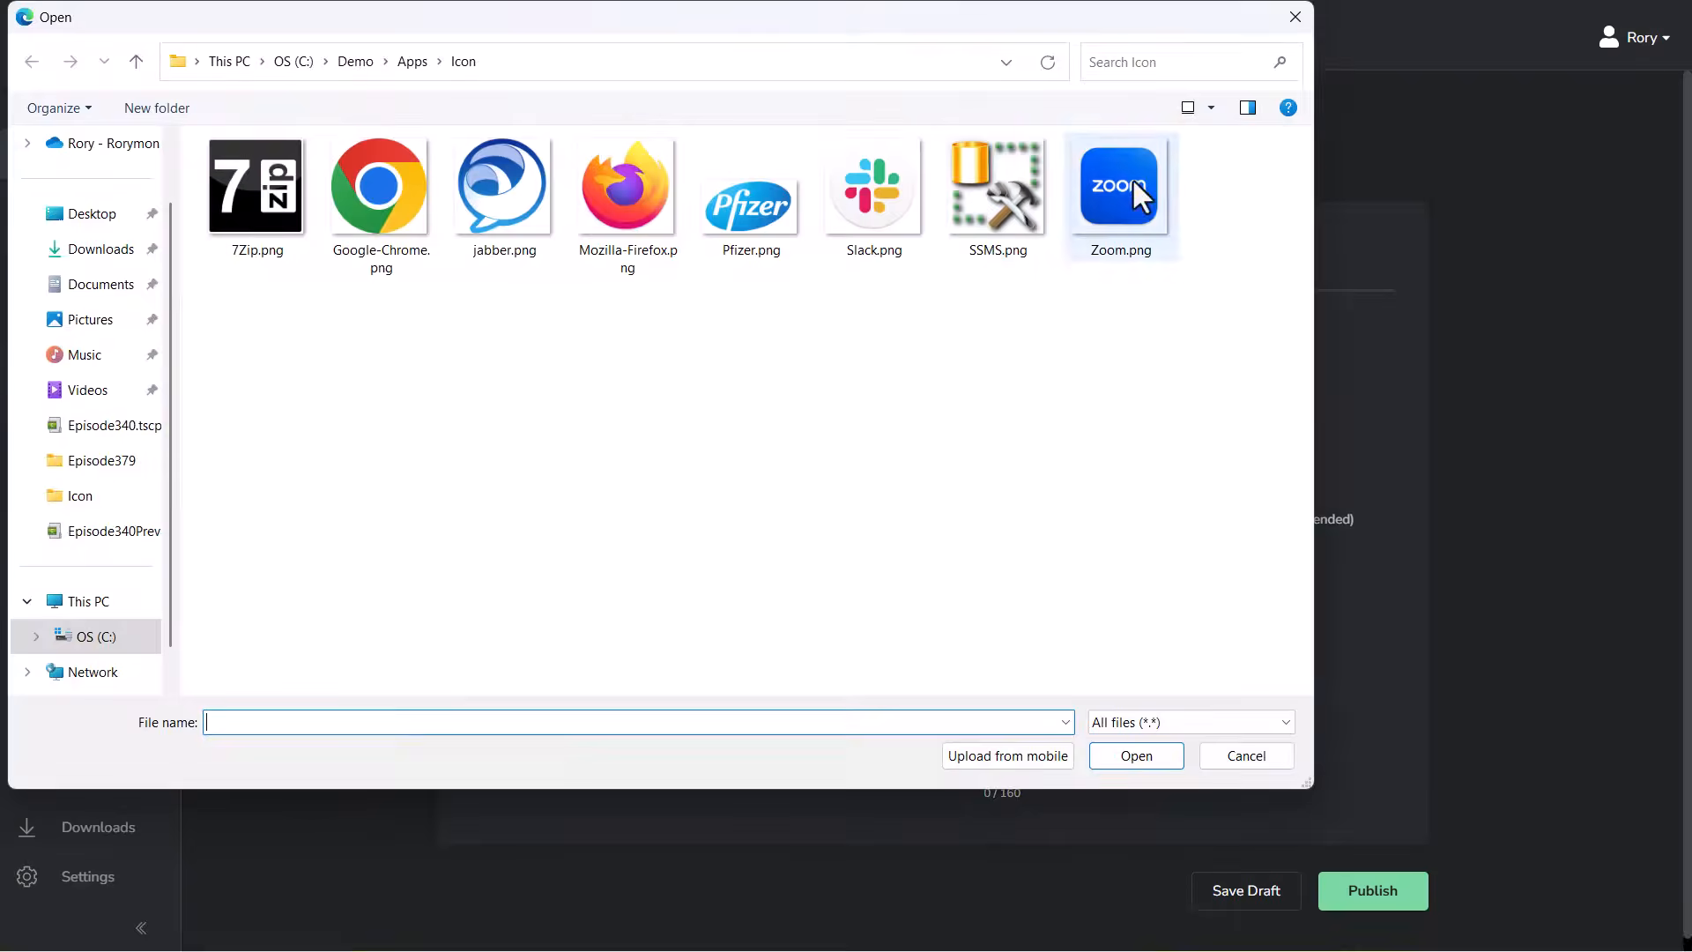
pyautogui.doubleClick(1133, 181)
pyautogui.click(1396, 886)
pyautogui.click(729, 539)
# Step: Go back to the applications list and sort by status to check all newly added applications
pyautogui.click(126, 162)
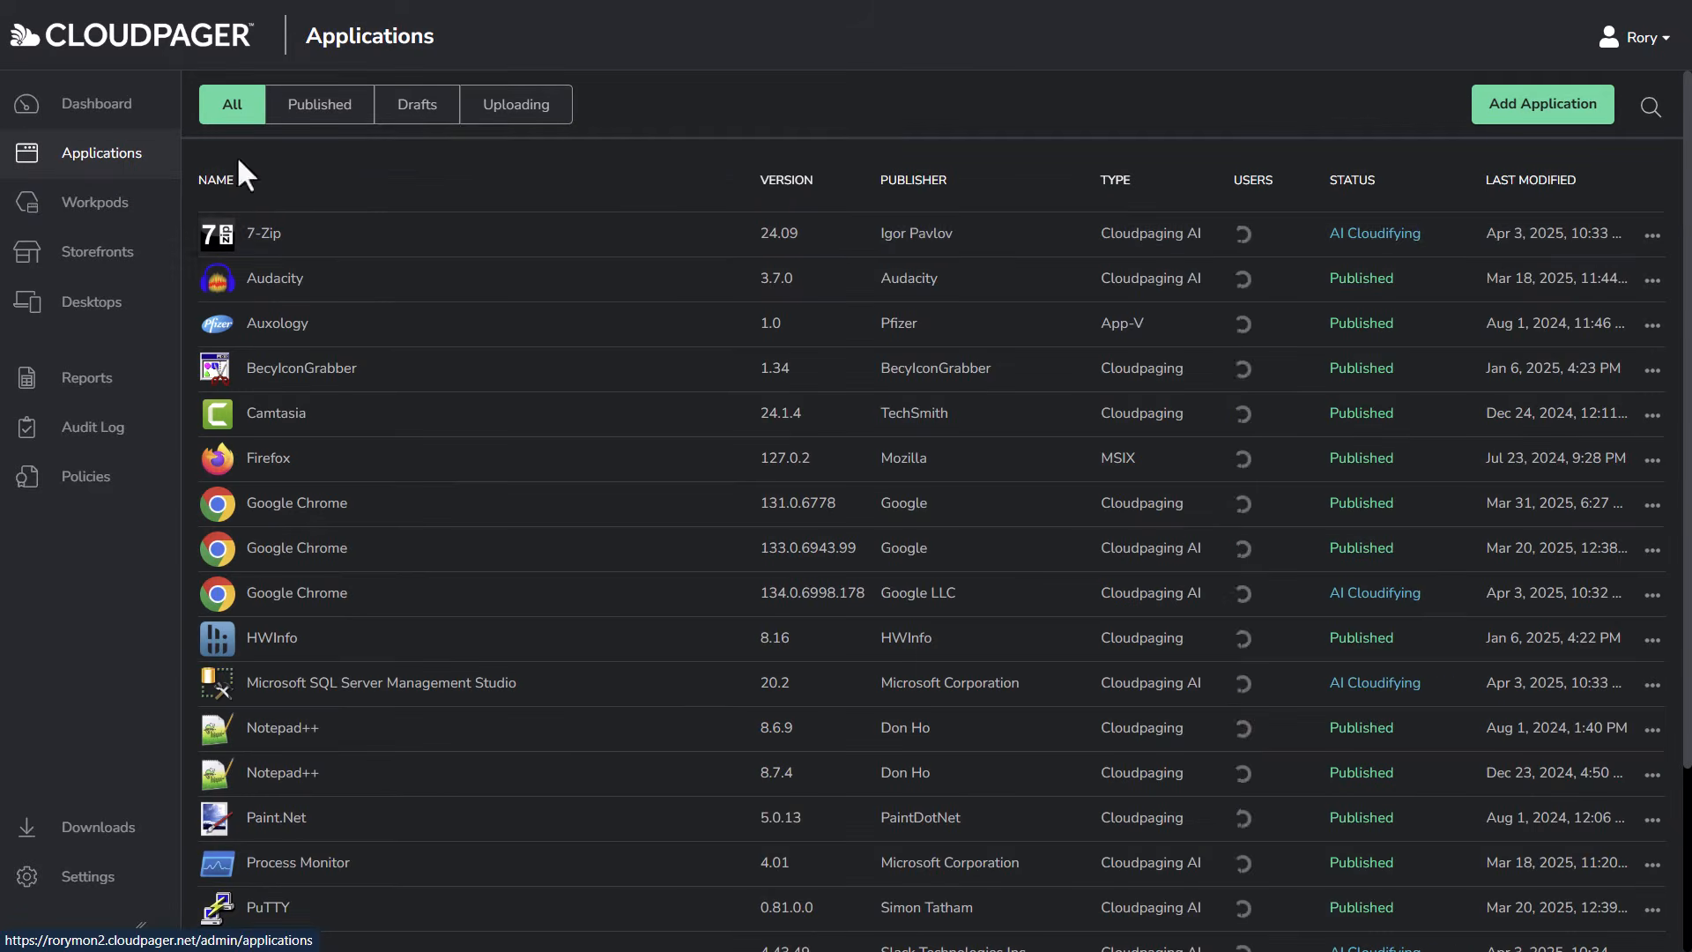
pyautogui.click(1353, 181)
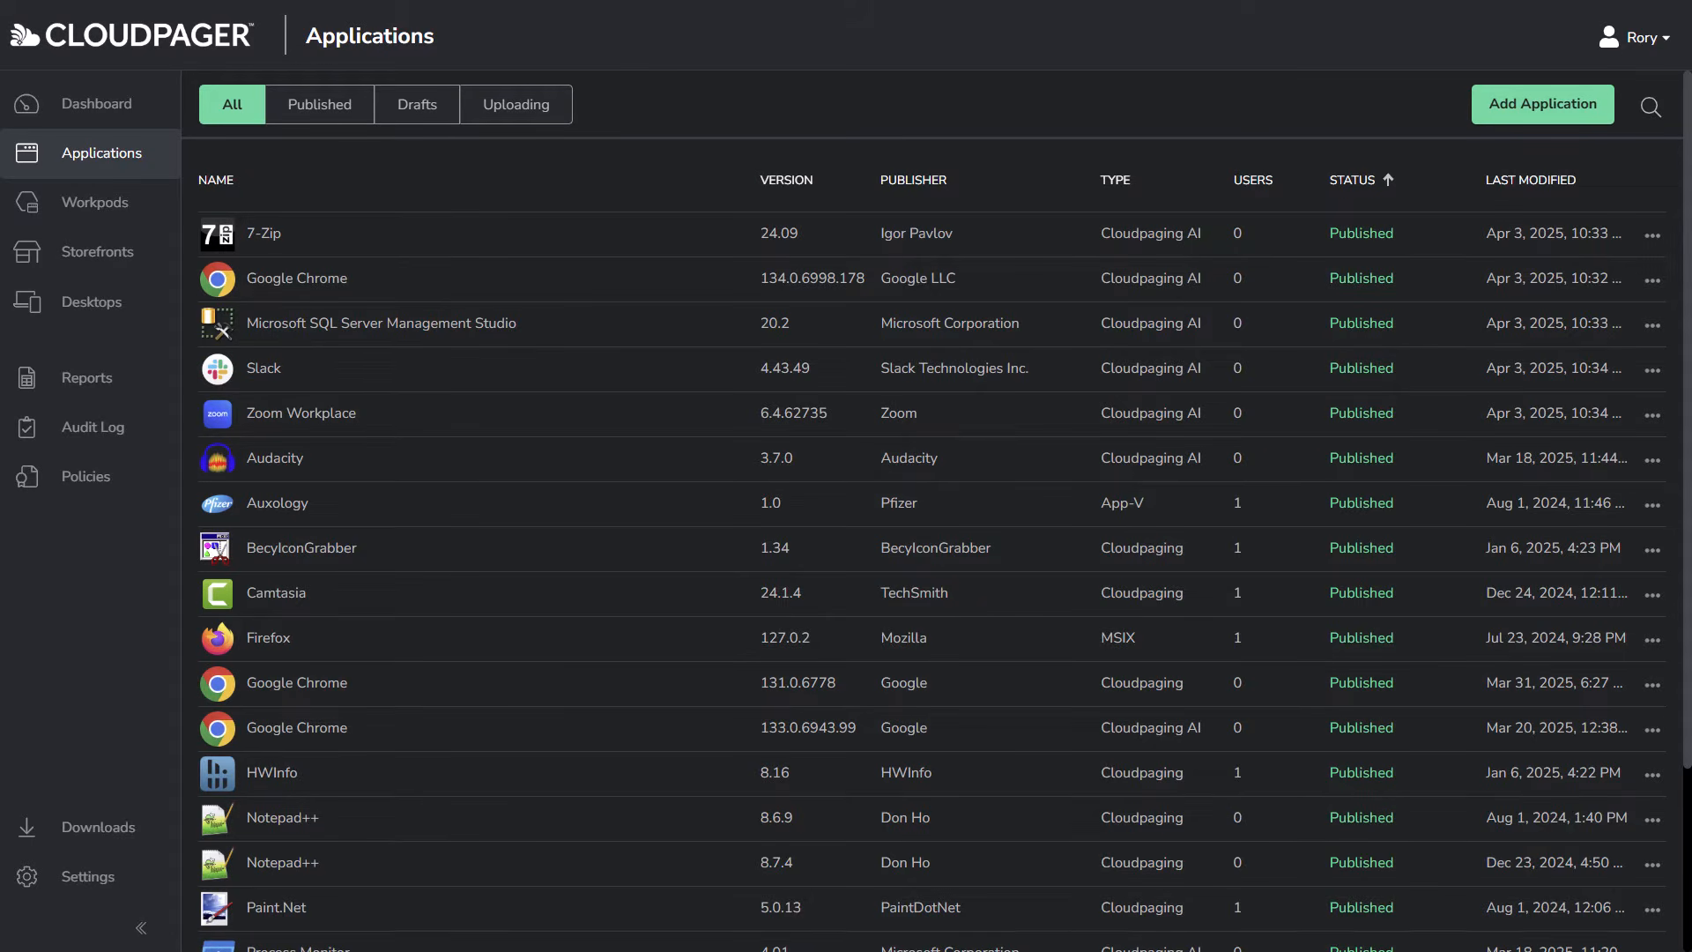
# Step: Create a Workpod named "Base Applications" with the description "This Workpod is for applications required by all Cloud PC Users"
pyautogui.click(104, 212)
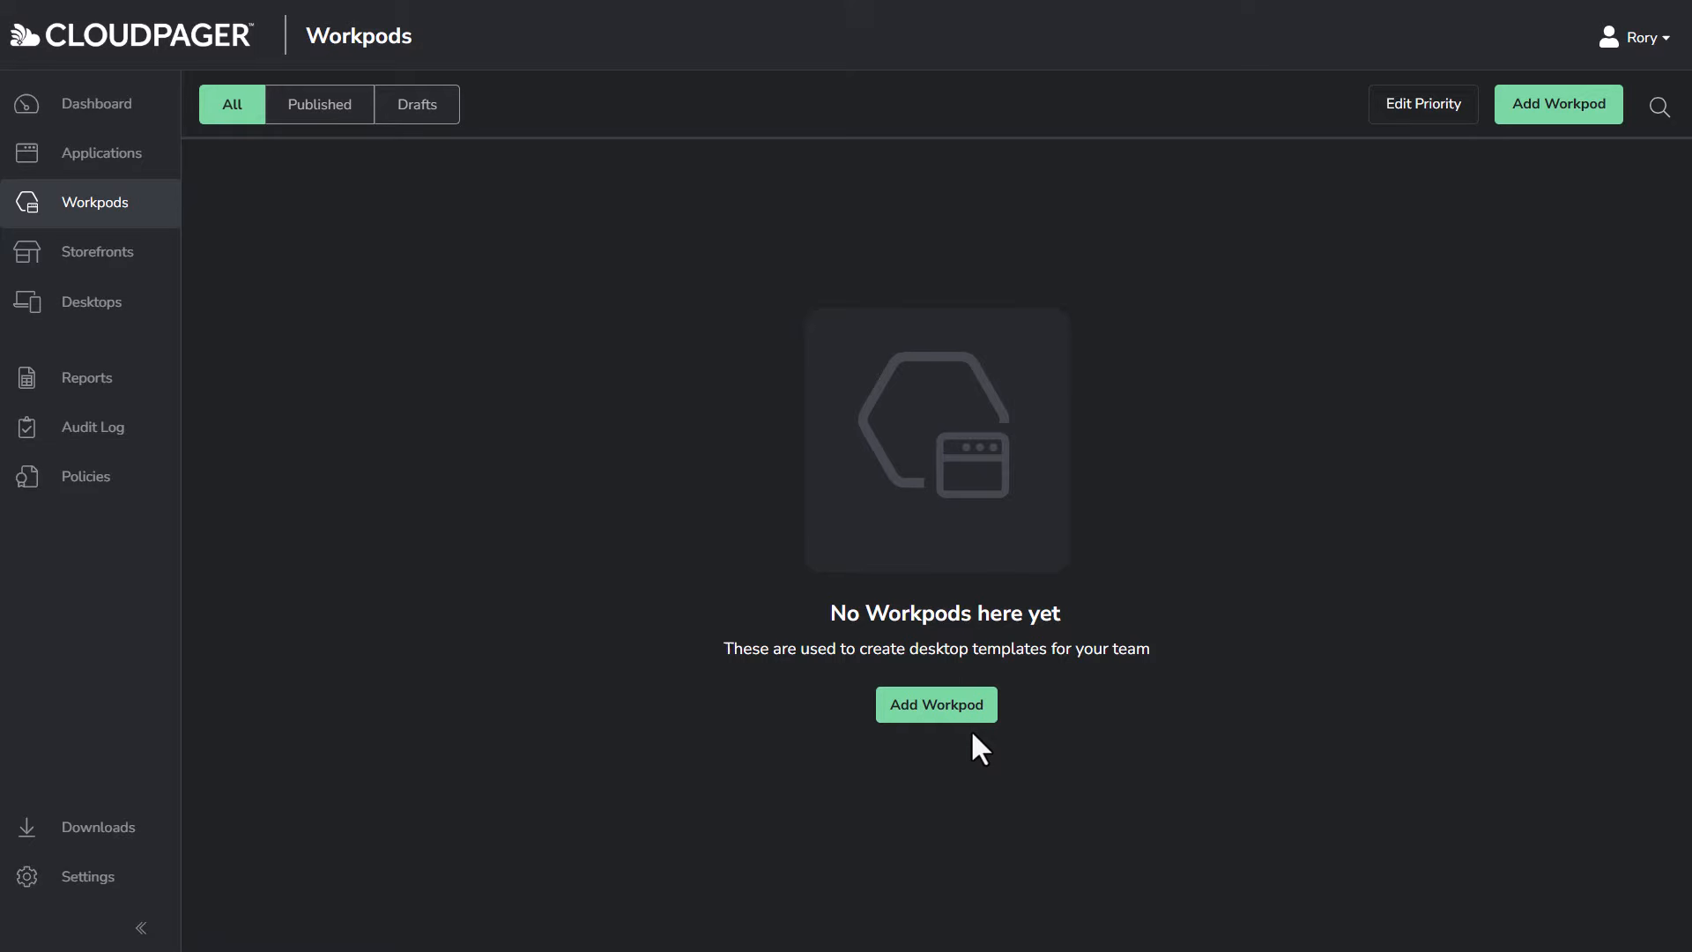
pyautogui.click(921, 705)
pyautogui.click(733, 338)
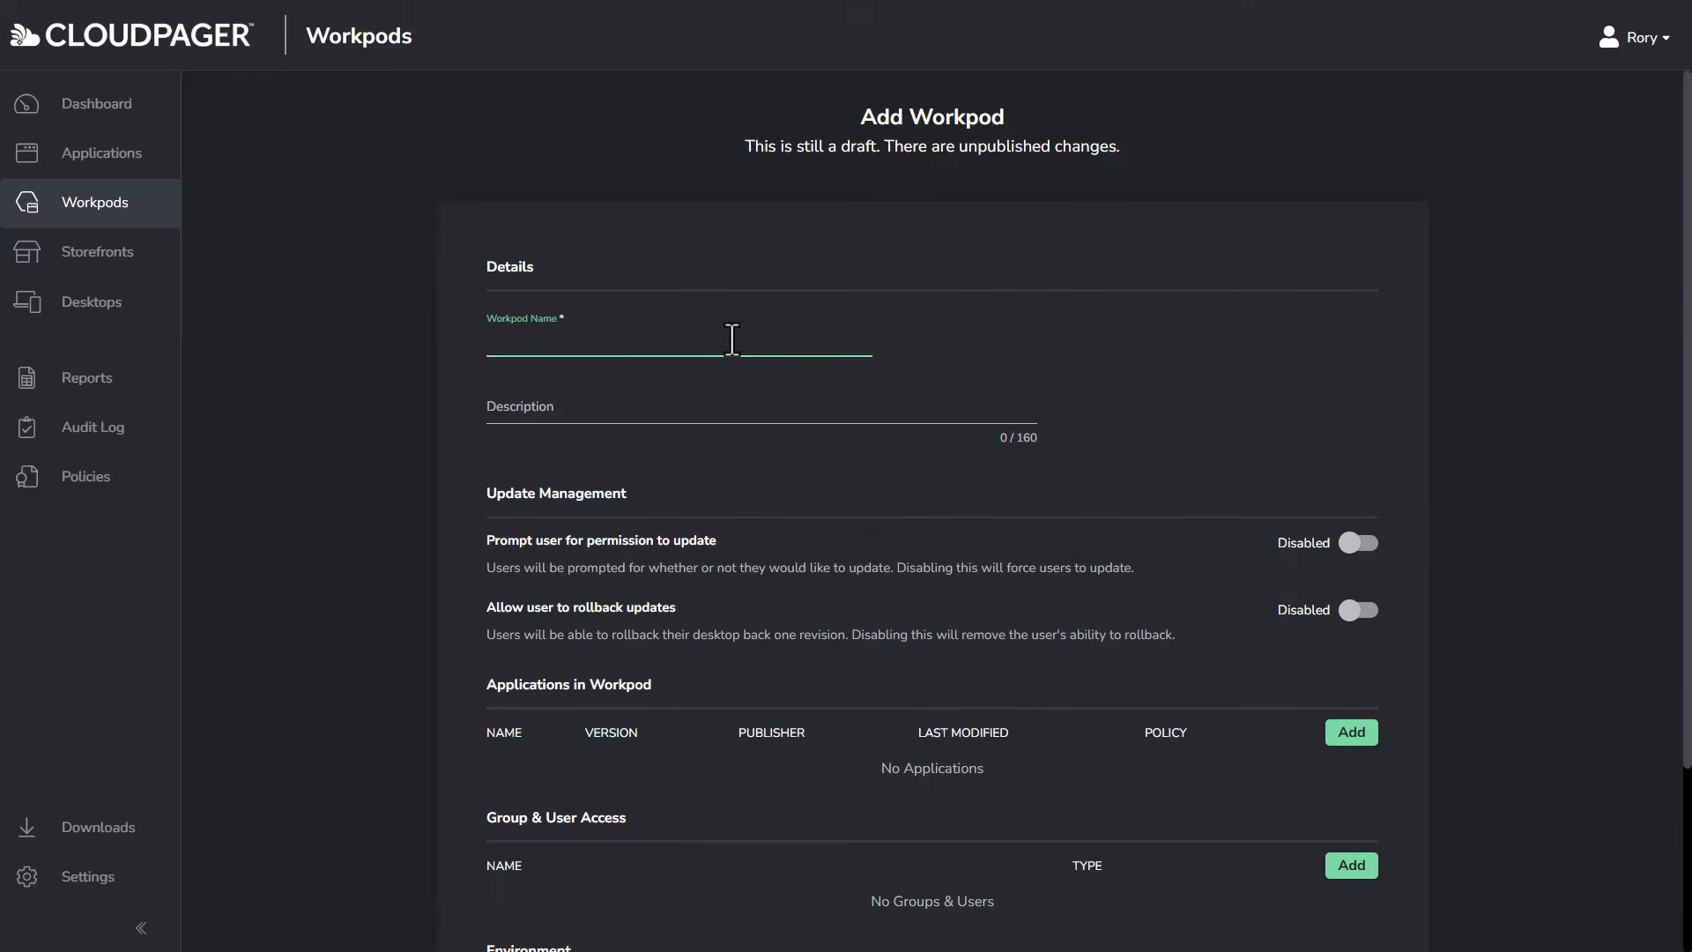
pyautogui.write('Base Applications')
pyautogui.press('Tab')
pyautogui.write('This ')
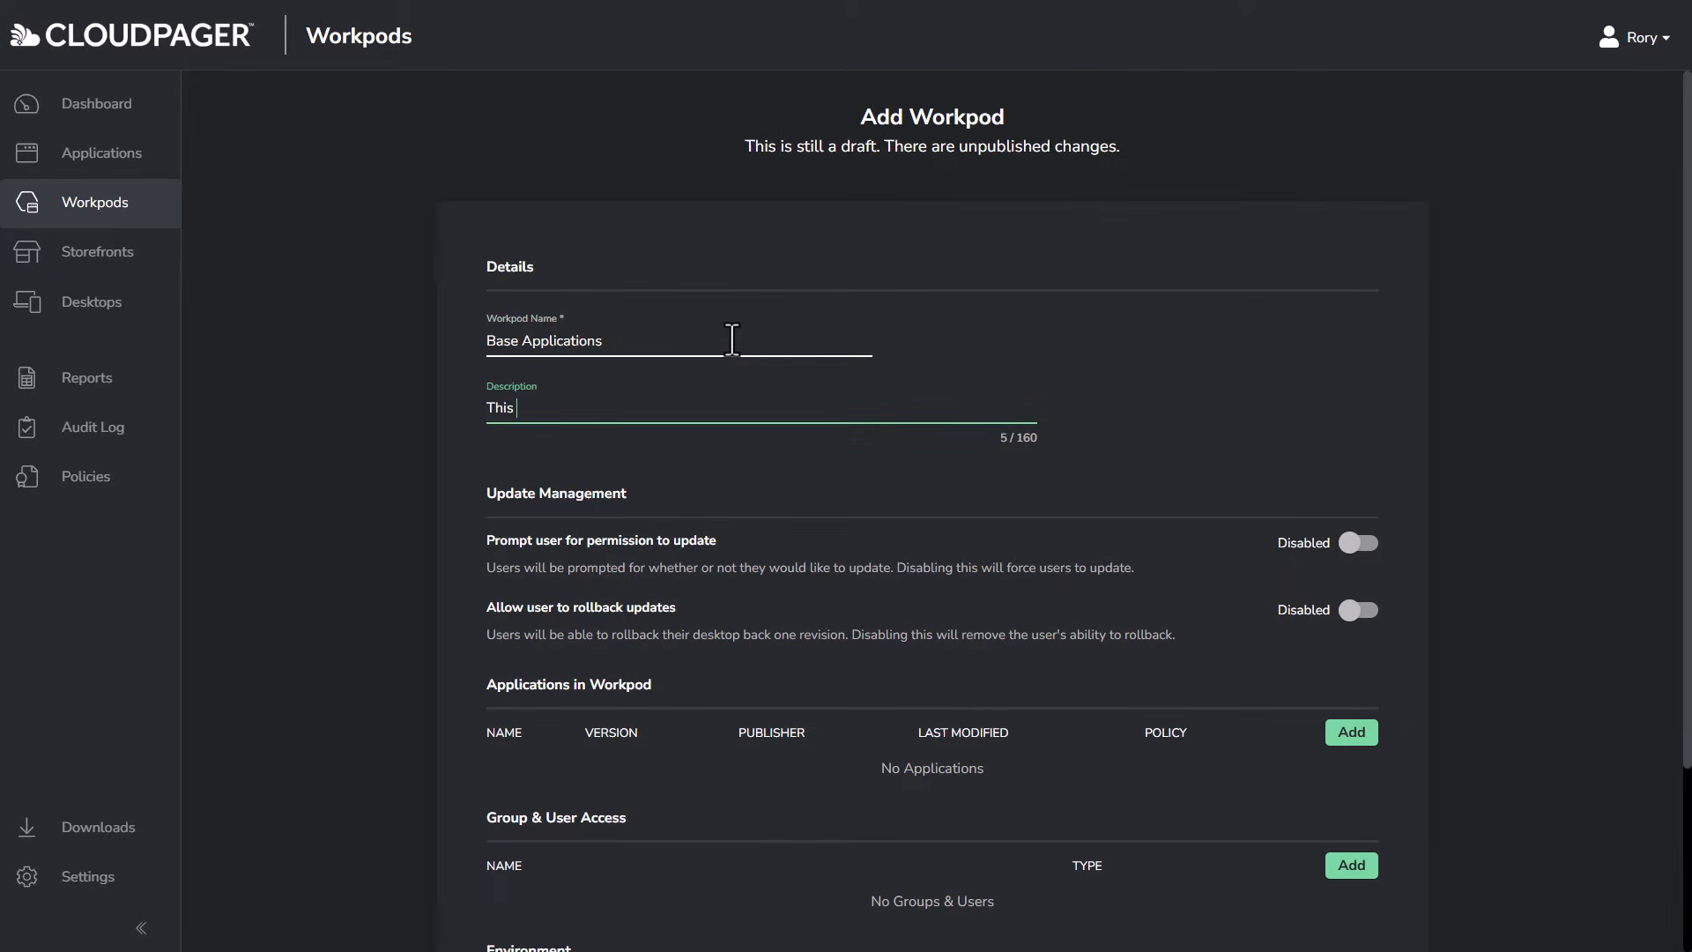
pyautogui.write('Workpod is for application')
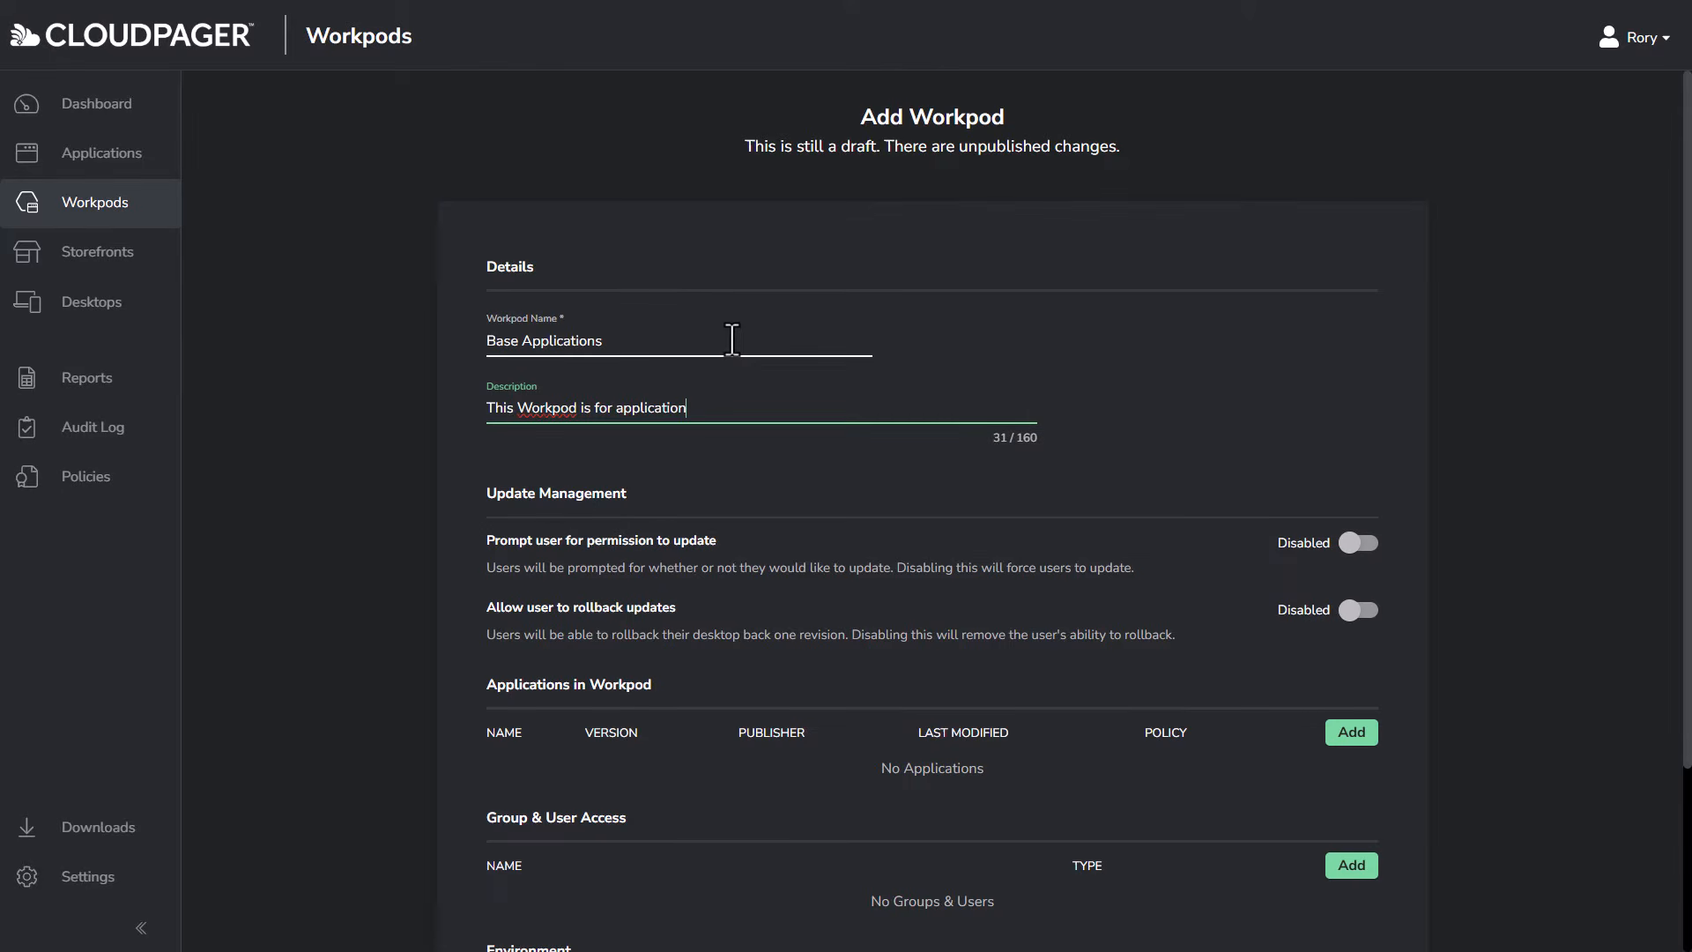
pyautogui.write('s required by all Cloud PC Users')
# Step: Add 7-Zip 24.09, Google Chrome 133.0.6943.99, Microsoft SQL Server Management Studio 20.2, Slack 4.43.49 and Zoom Workplace 6.4.62735 to the Workpod
pyautogui.scroll(-1, 1023, 469)
pyautogui.scroll(-3, 1022, 476)
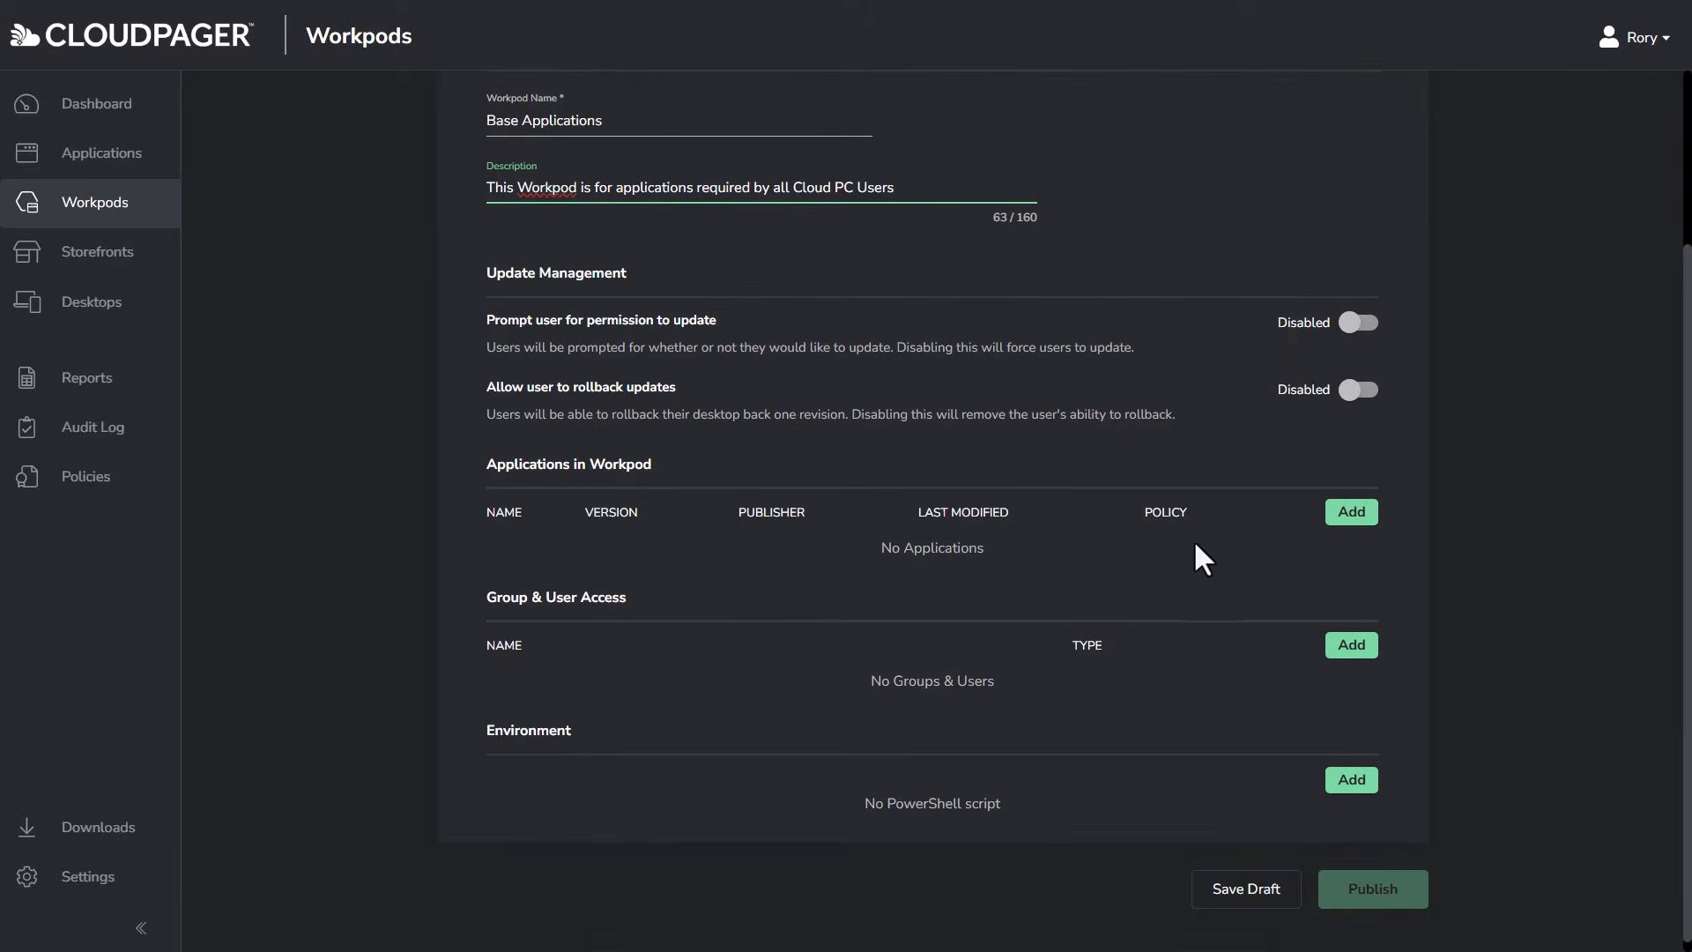
pyautogui.click(1363, 518)
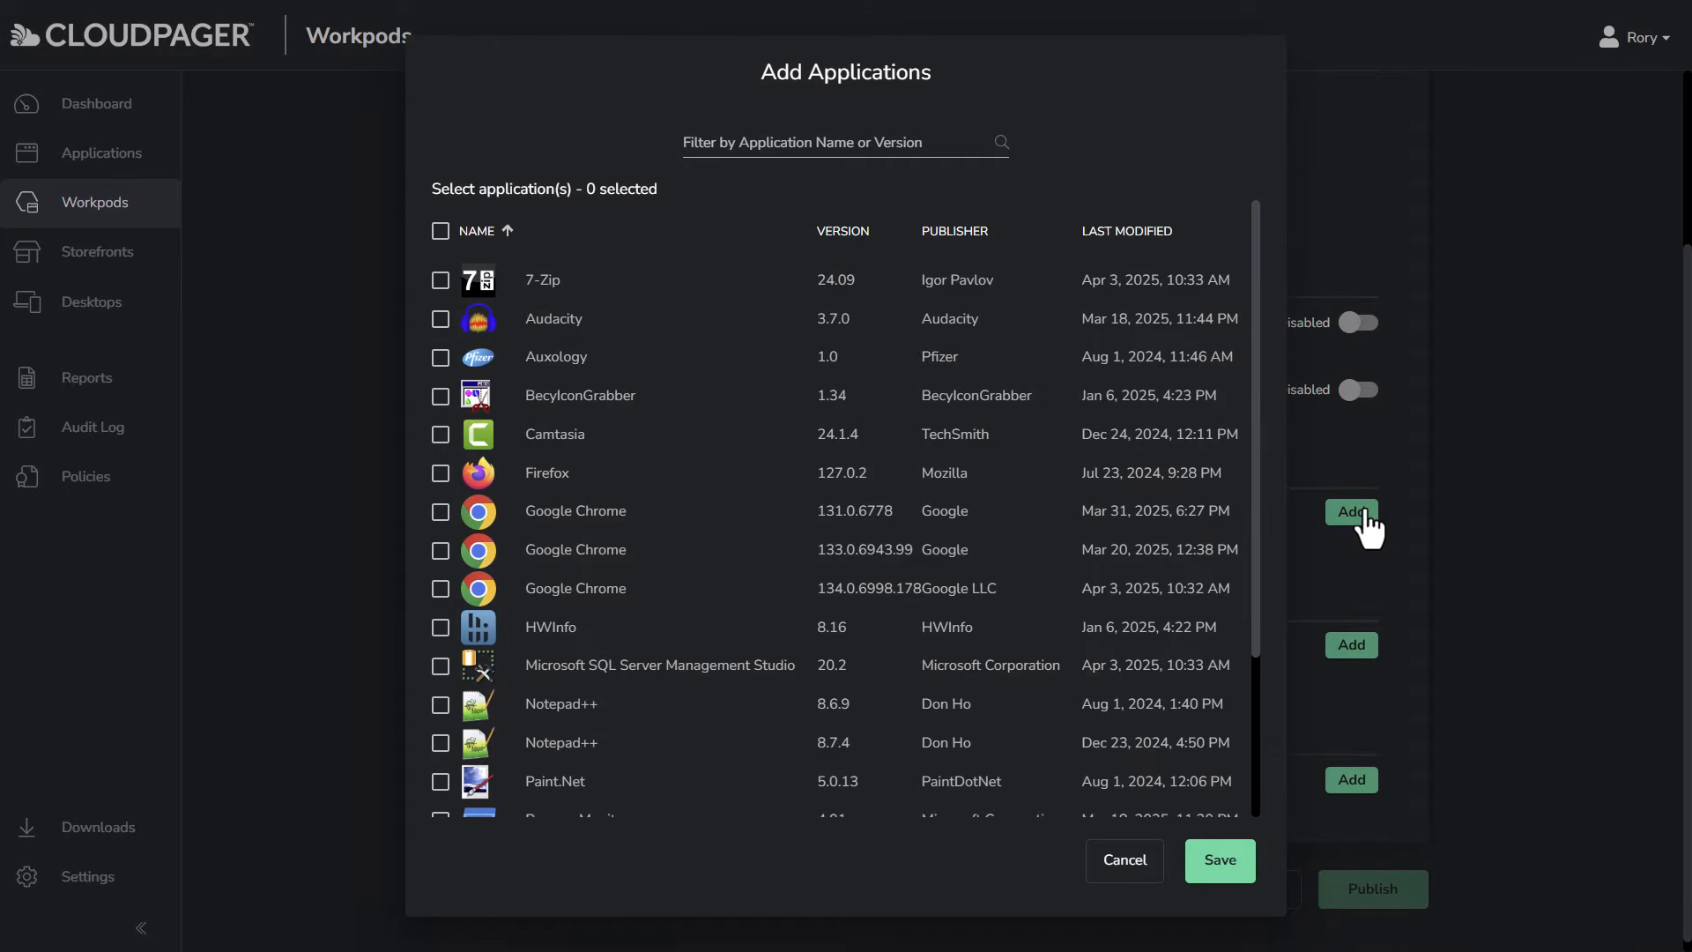
pyautogui.click(440, 284)
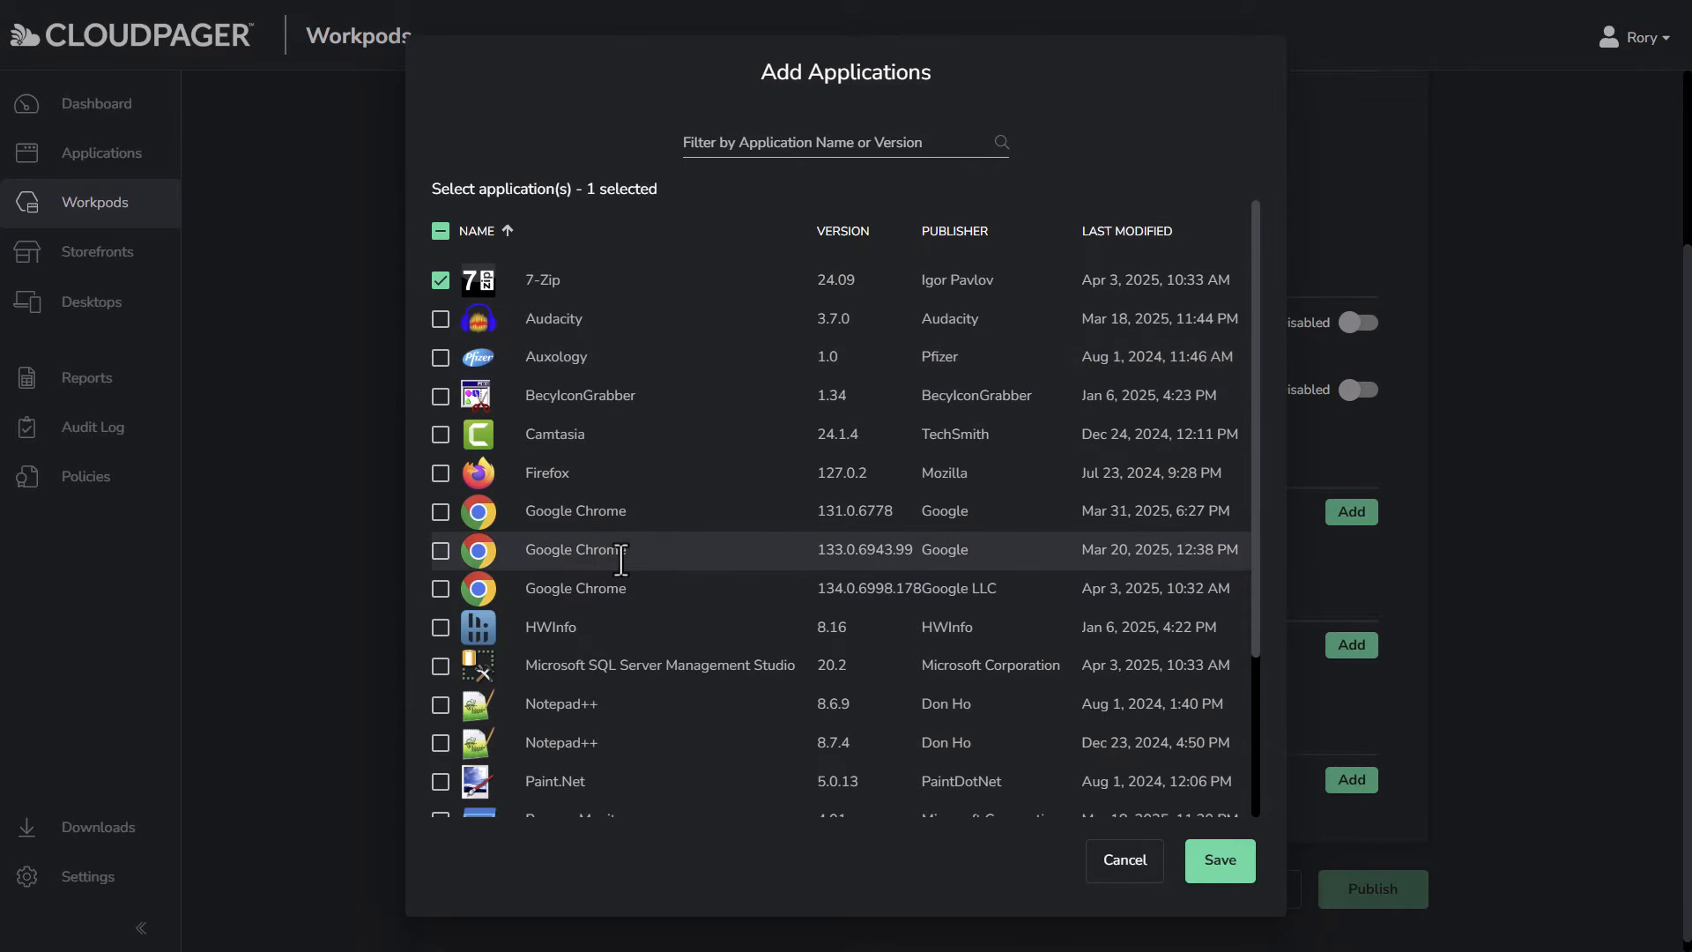
pyautogui.click(441, 551)
pyautogui.scroll(-1, 714, 511)
pyautogui.scroll(-1, 706, 533)
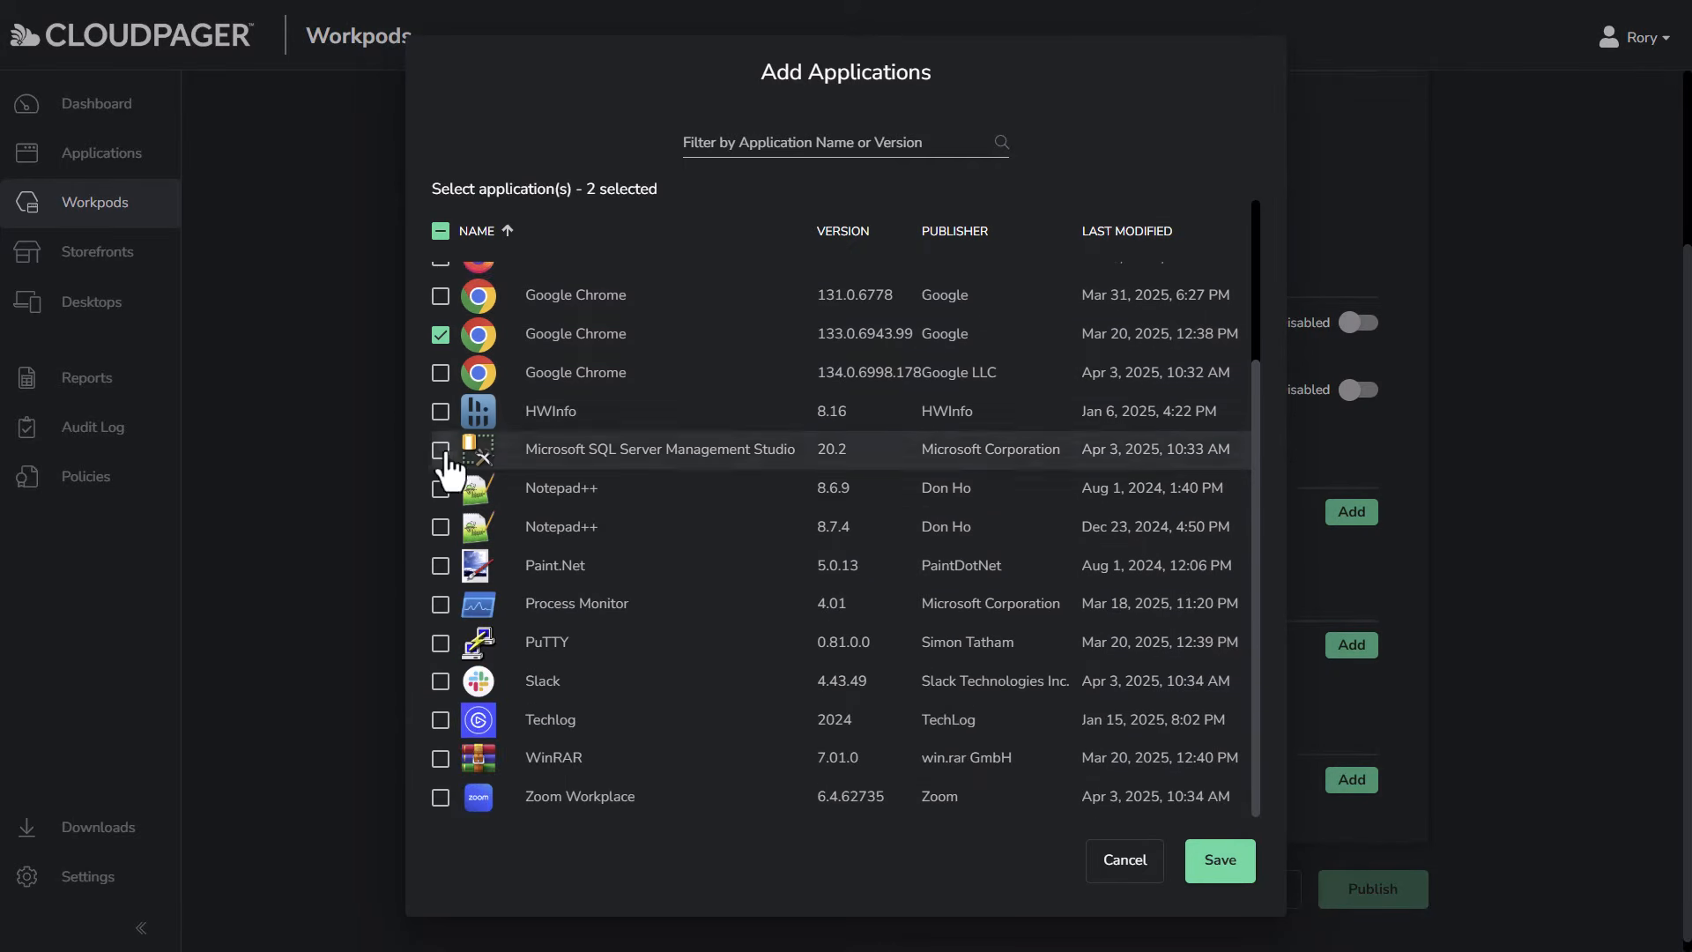
pyautogui.click(440, 449)
pyautogui.click(441, 680)
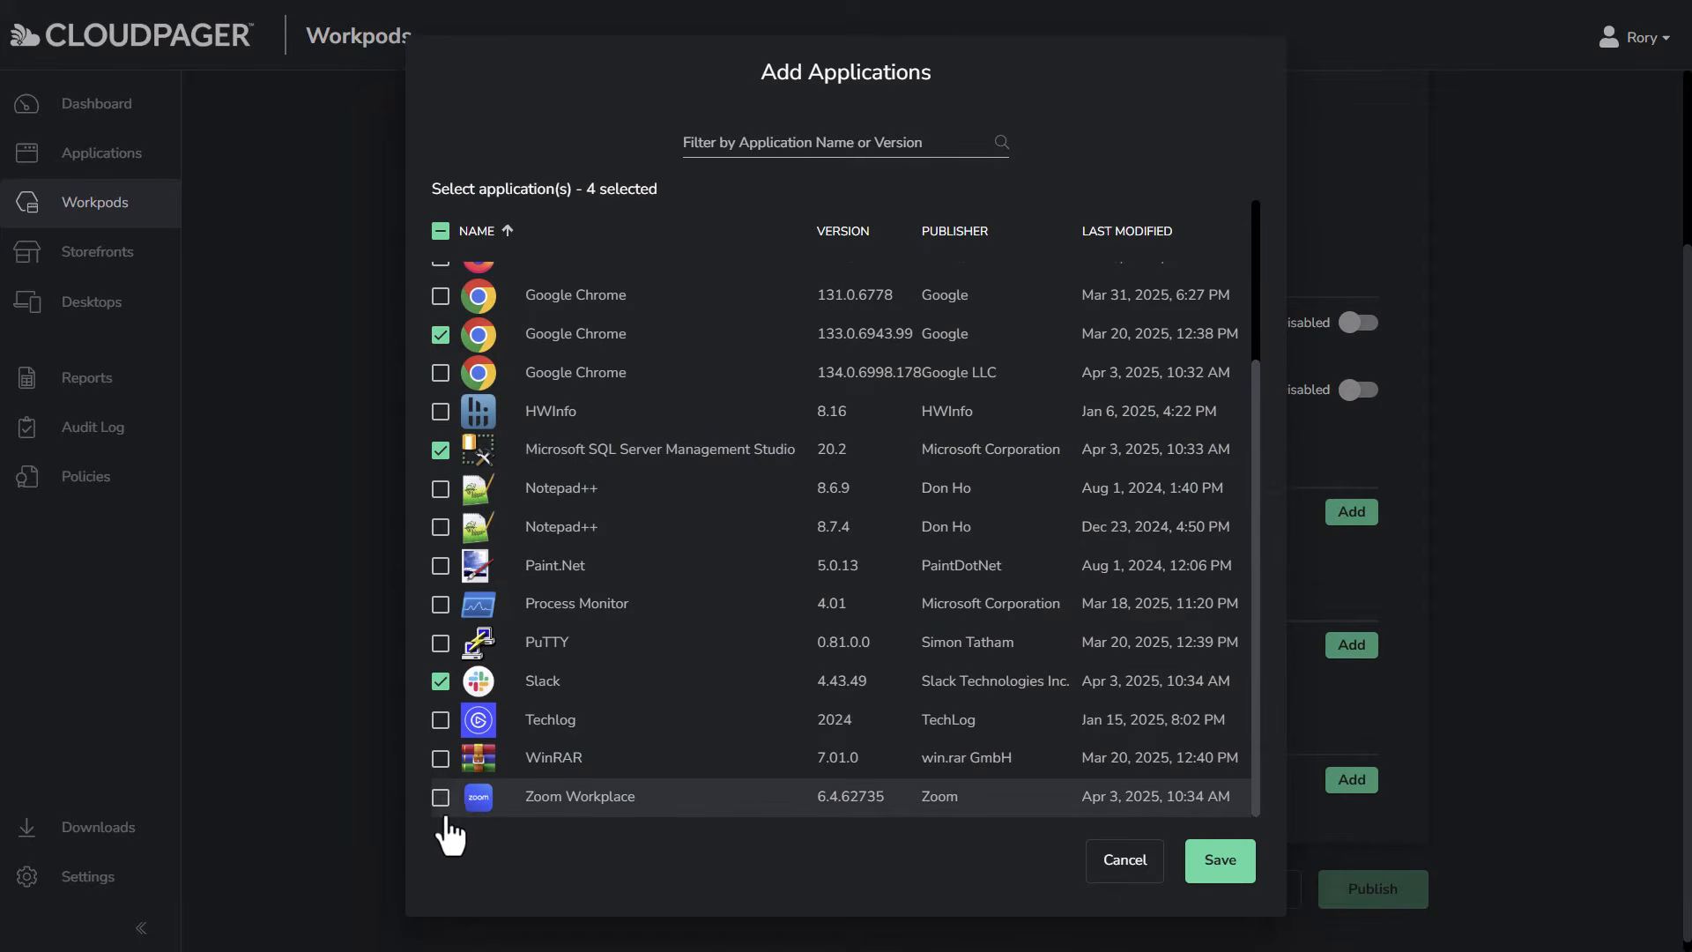
pyautogui.click(441, 797)
pyautogui.scroll(2, 727, 608)
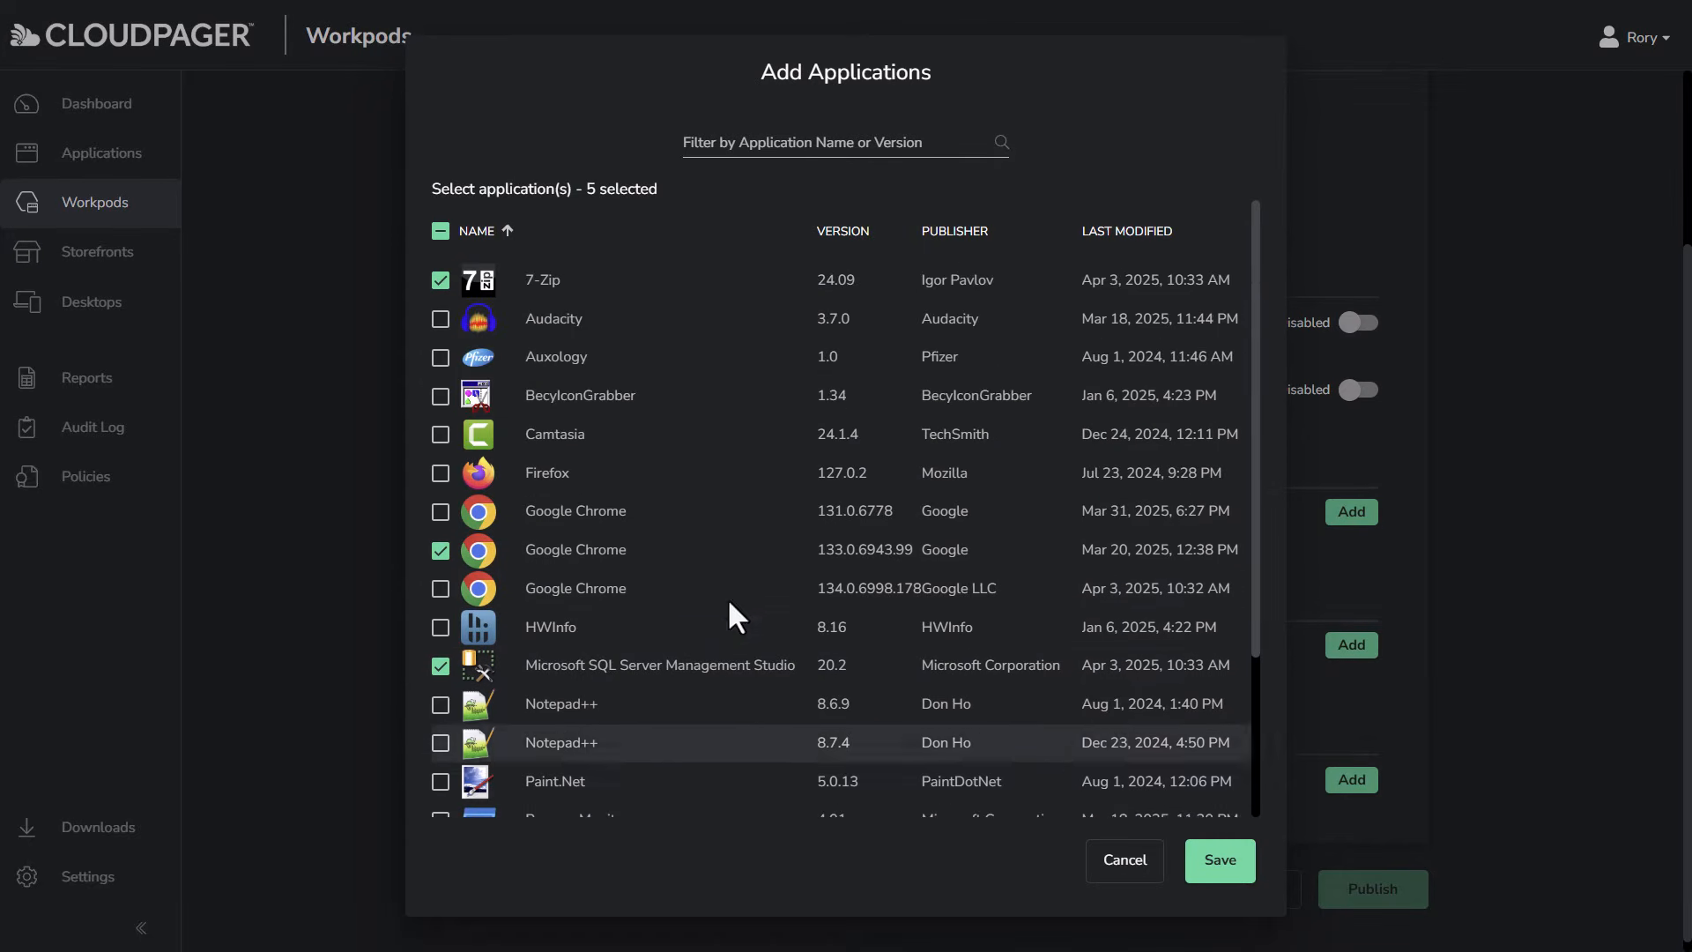
pyautogui.click(1221, 861)
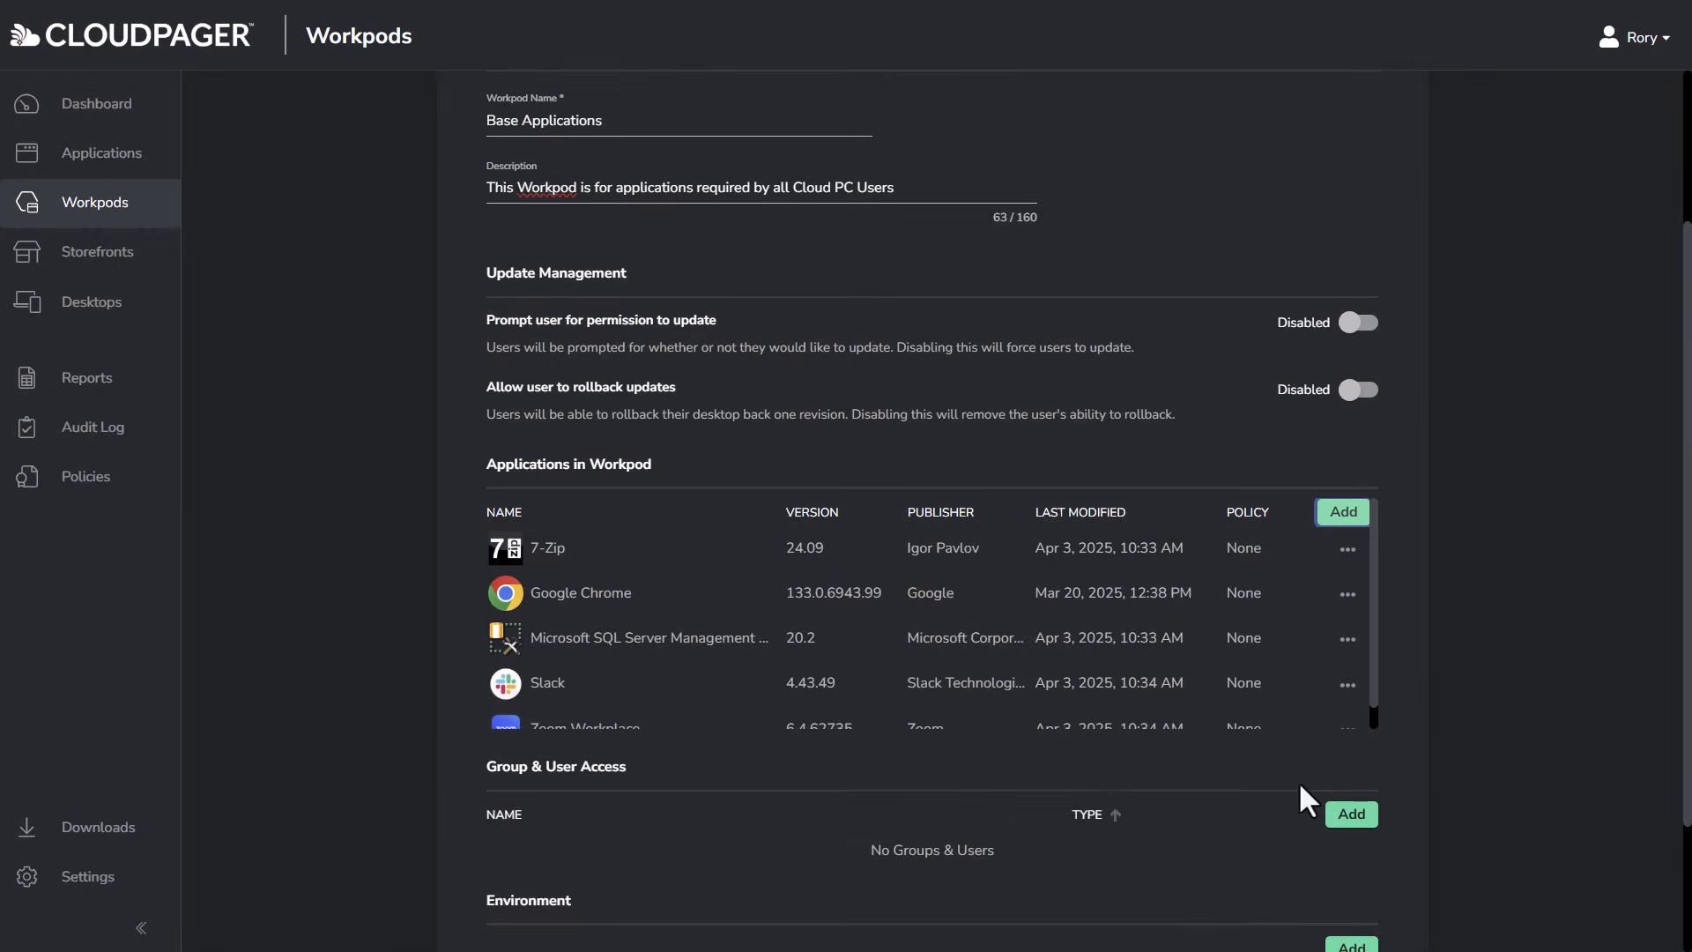
# Step: Filter the groups by "CloudPC" and give the CloudPCUsers group access to the Workpod
pyautogui.scroll(-2, 1517, 692)
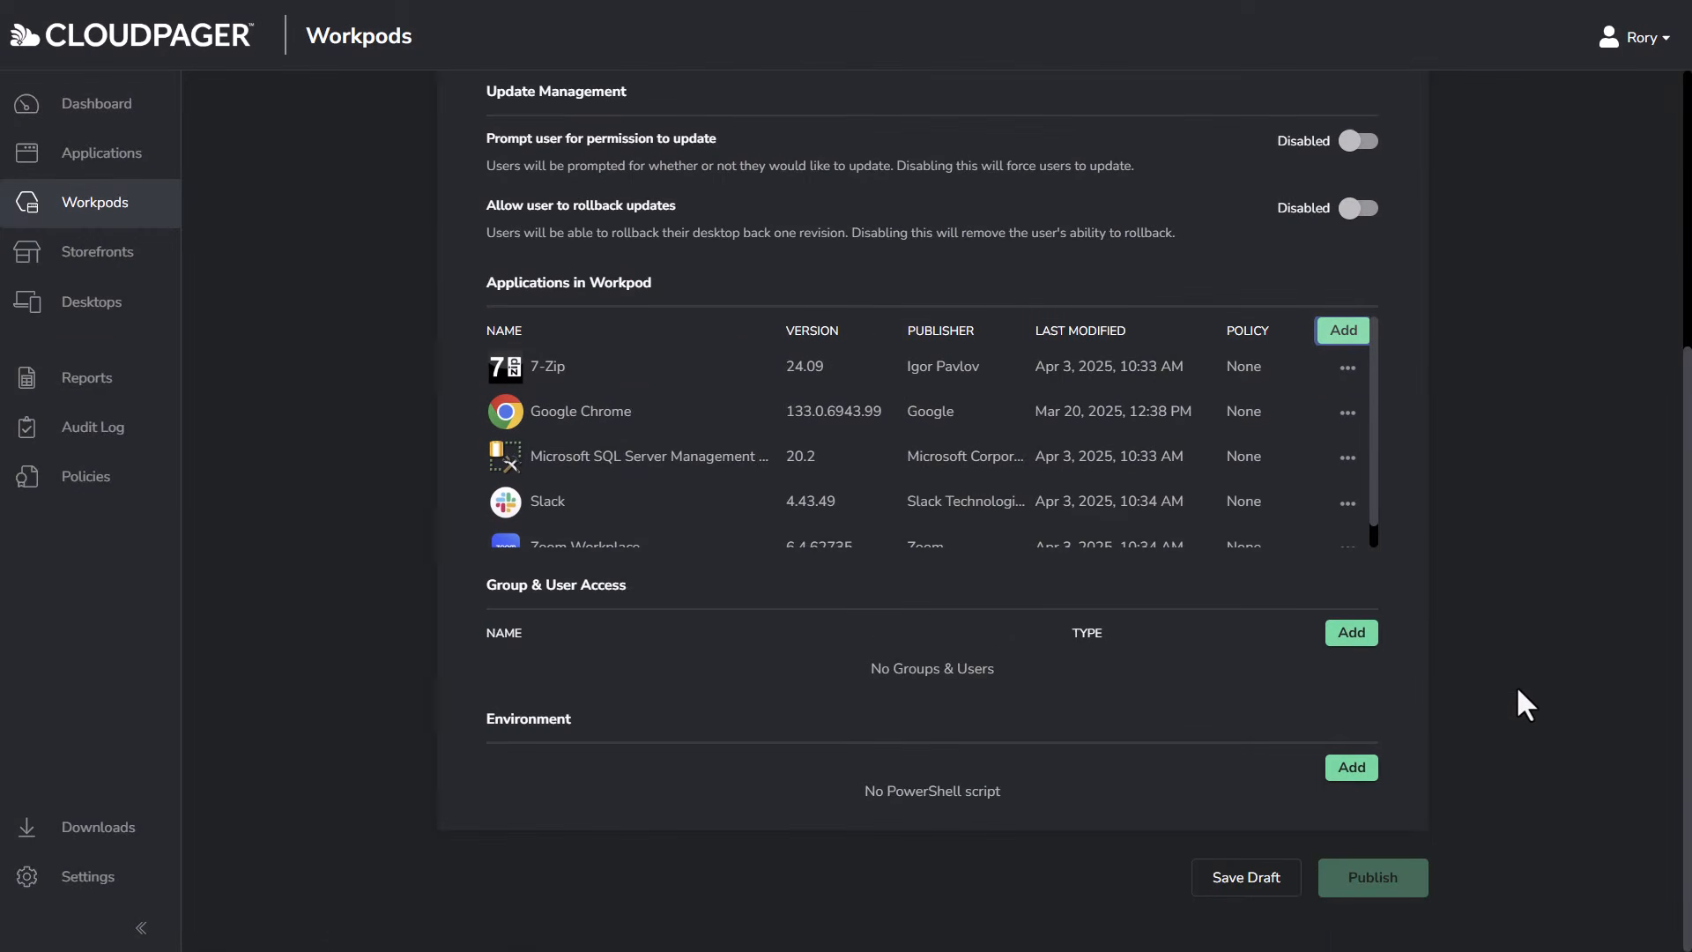
pyautogui.click(1368, 636)
pyautogui.click(798, 141)
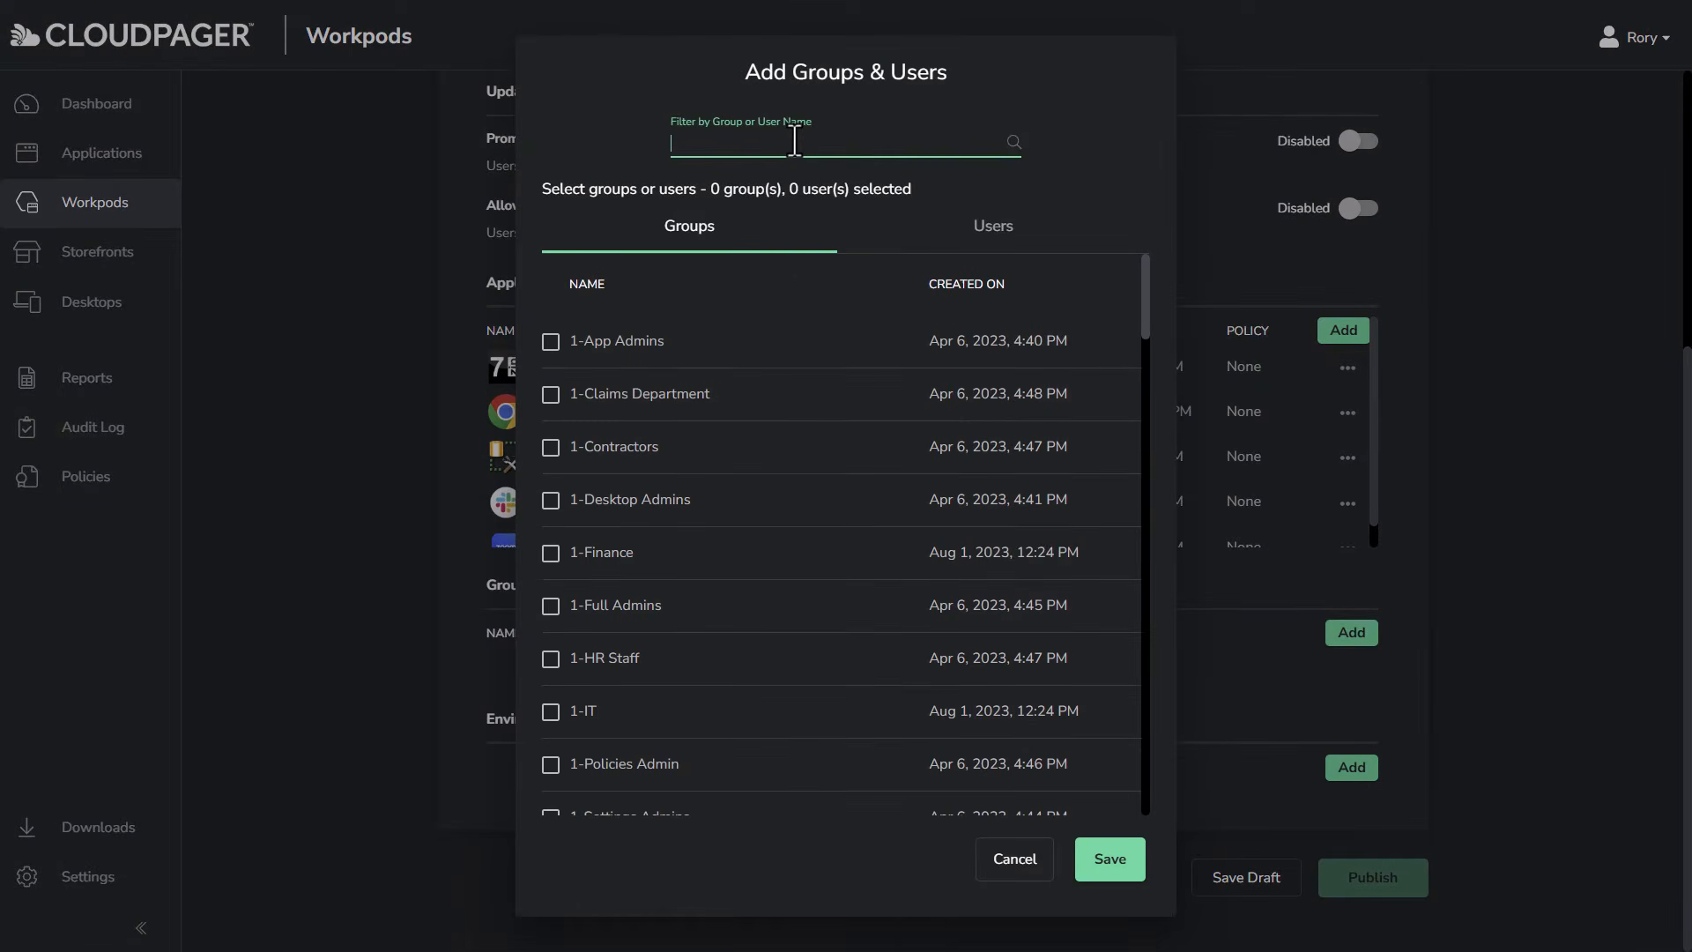
pyautogui.write('CloudPC')
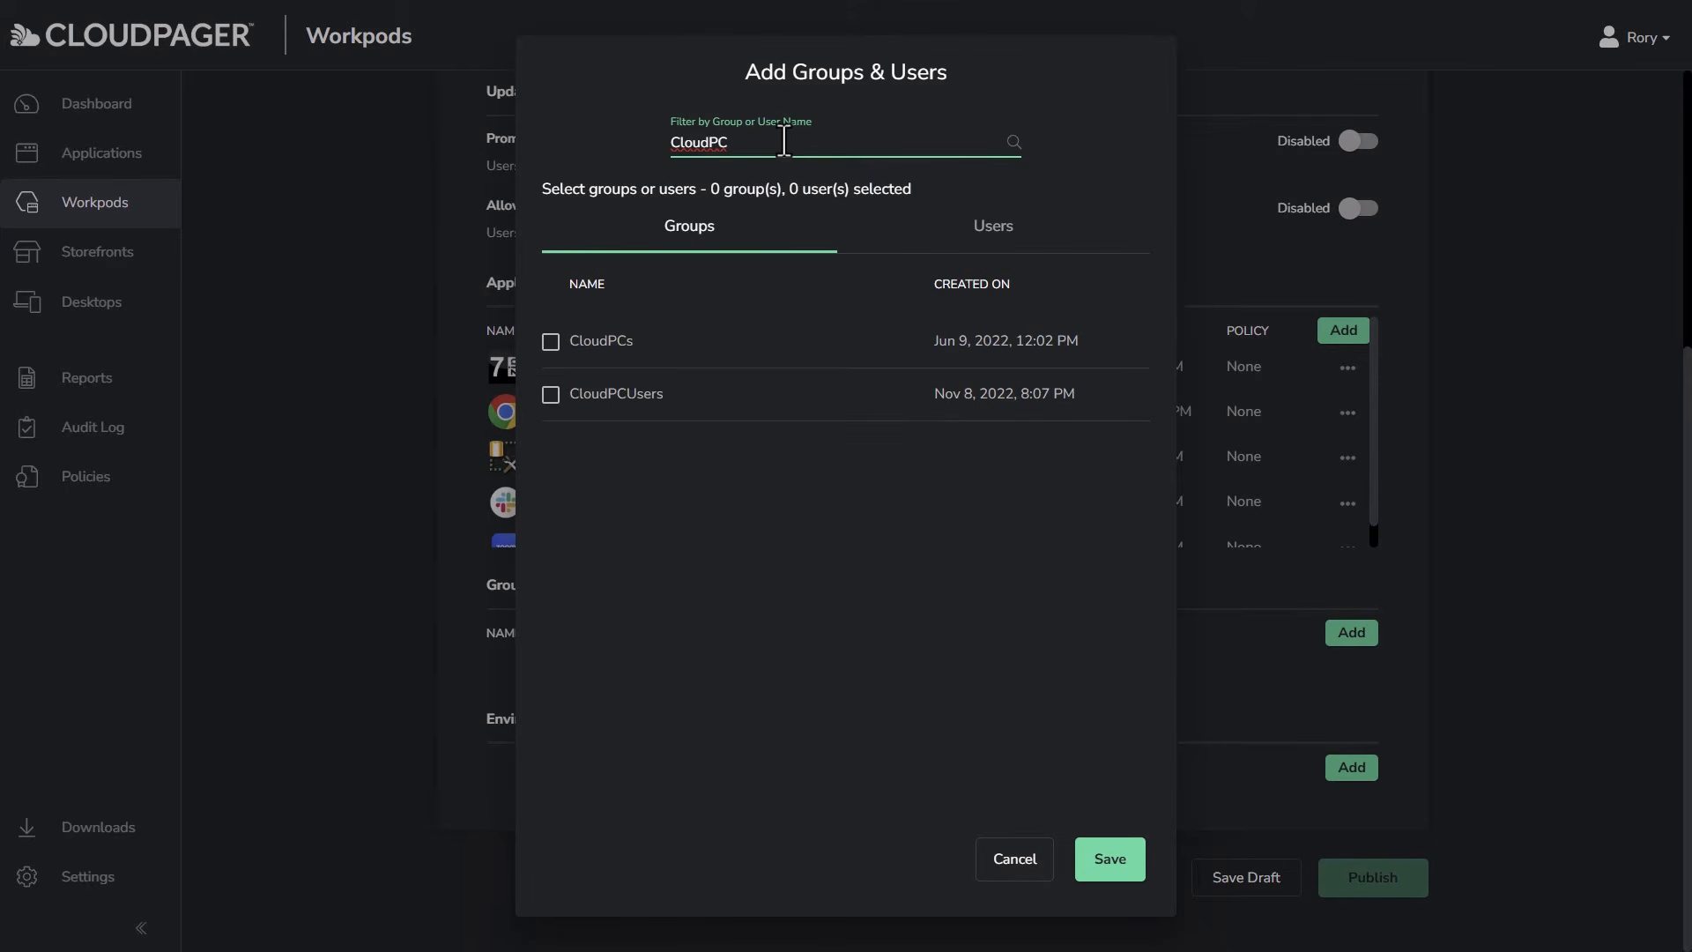
pyautogui.click(546, 402)
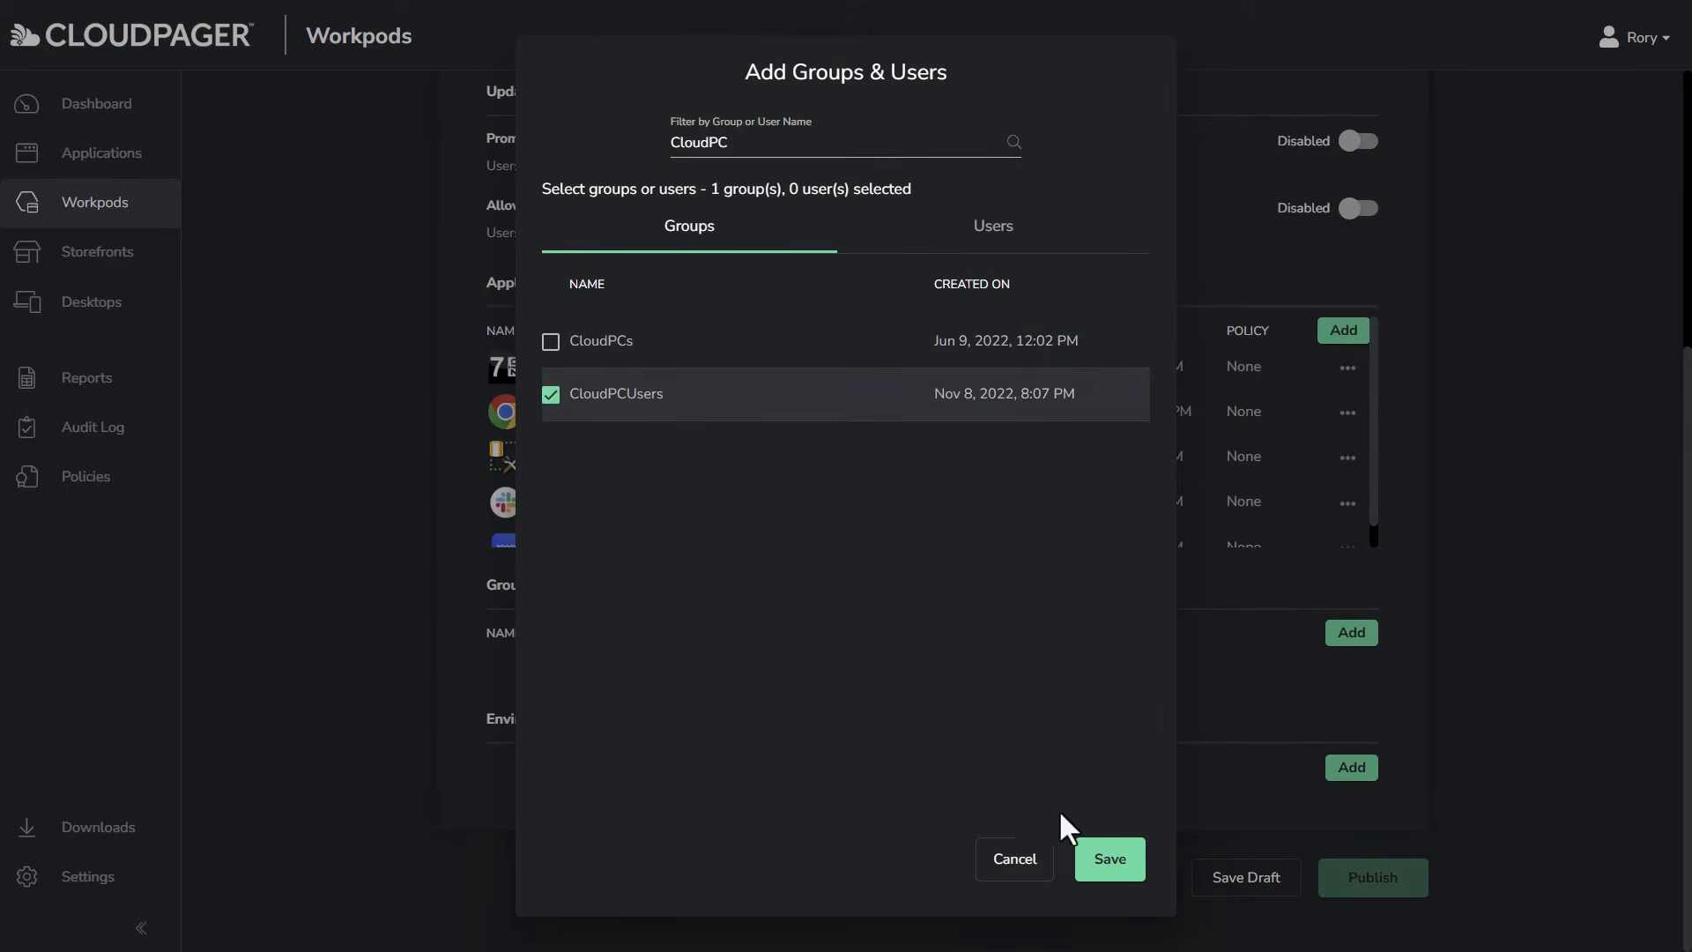
pyautogui.click(1109, 871)
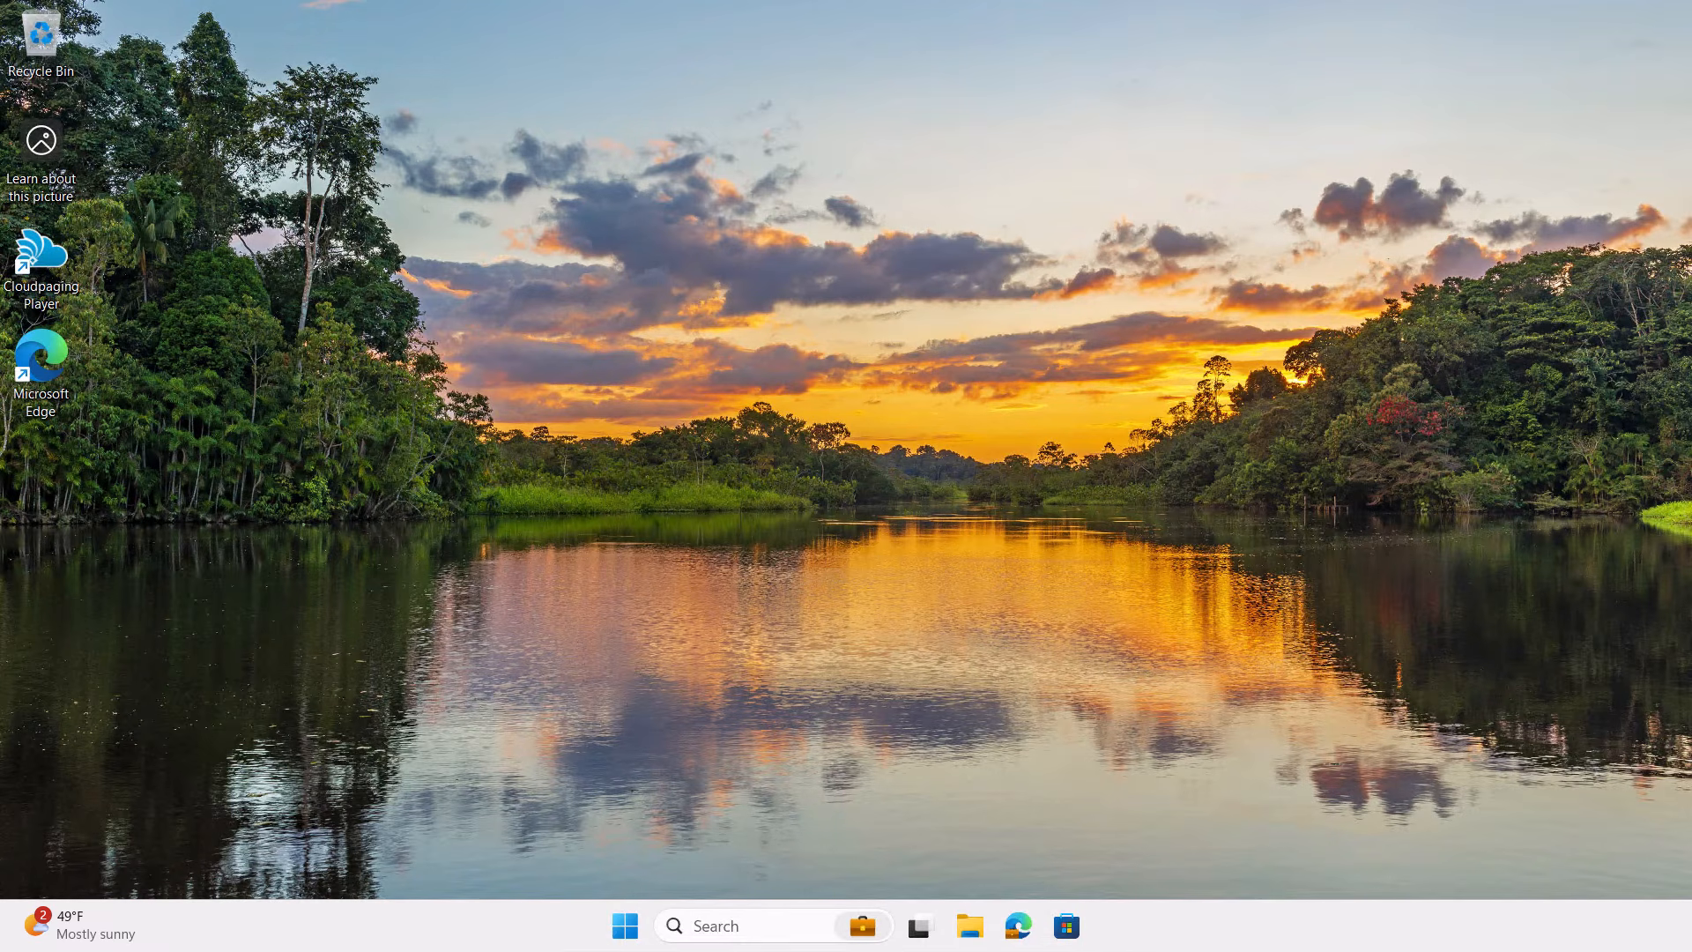
# Step: Open Cloudpaging Player on the Cloud PC desktop, check its application list, and return to the Workpod draft in Cloudpager
pyautogui.doubleClick(48, 268)
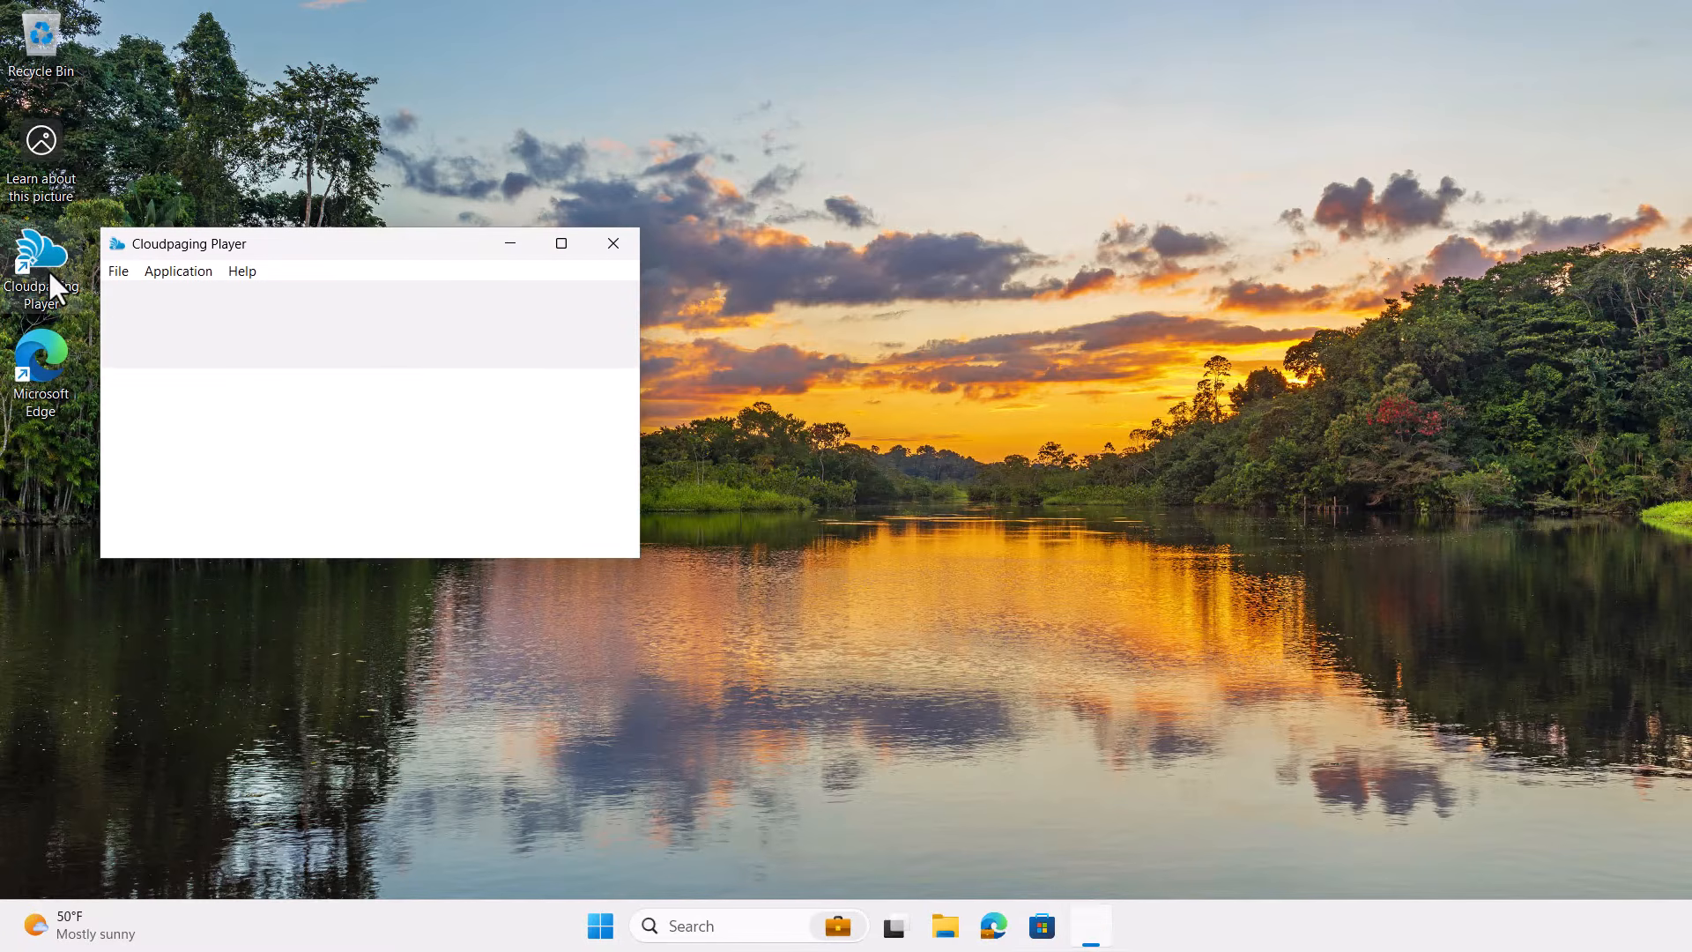
pyautogui.moveTo(349, 247); pyautogui.dragTo(370, 130)
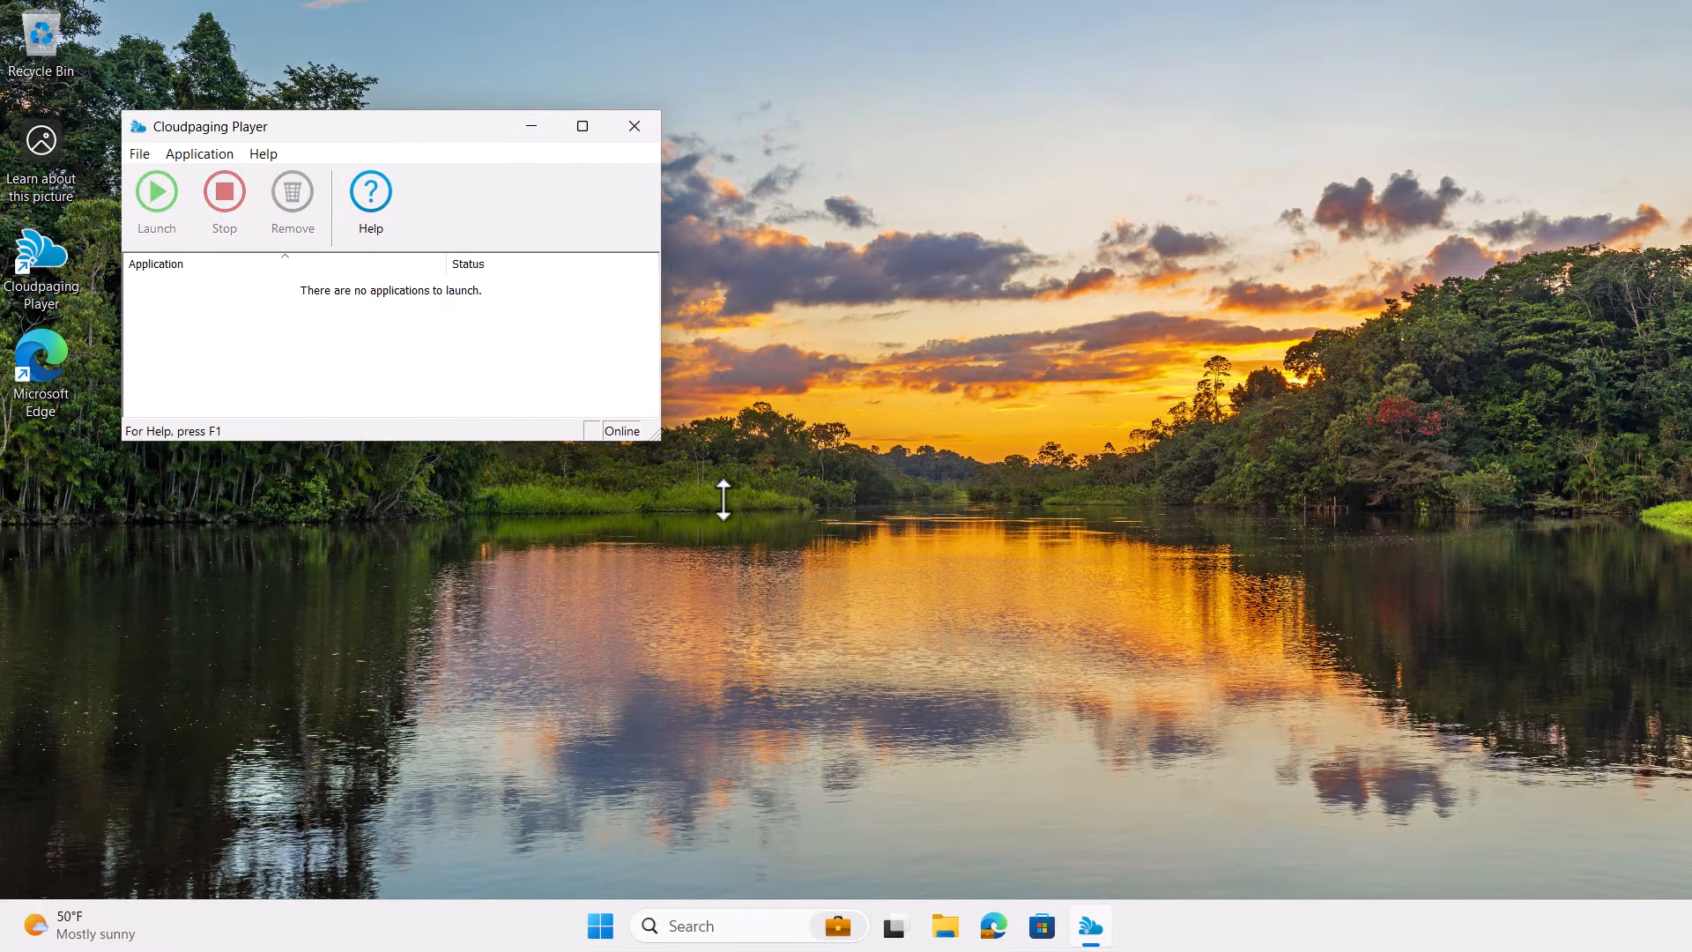
pyautogui.moveTo(869, 9)
pyautogui.click(540, 20)
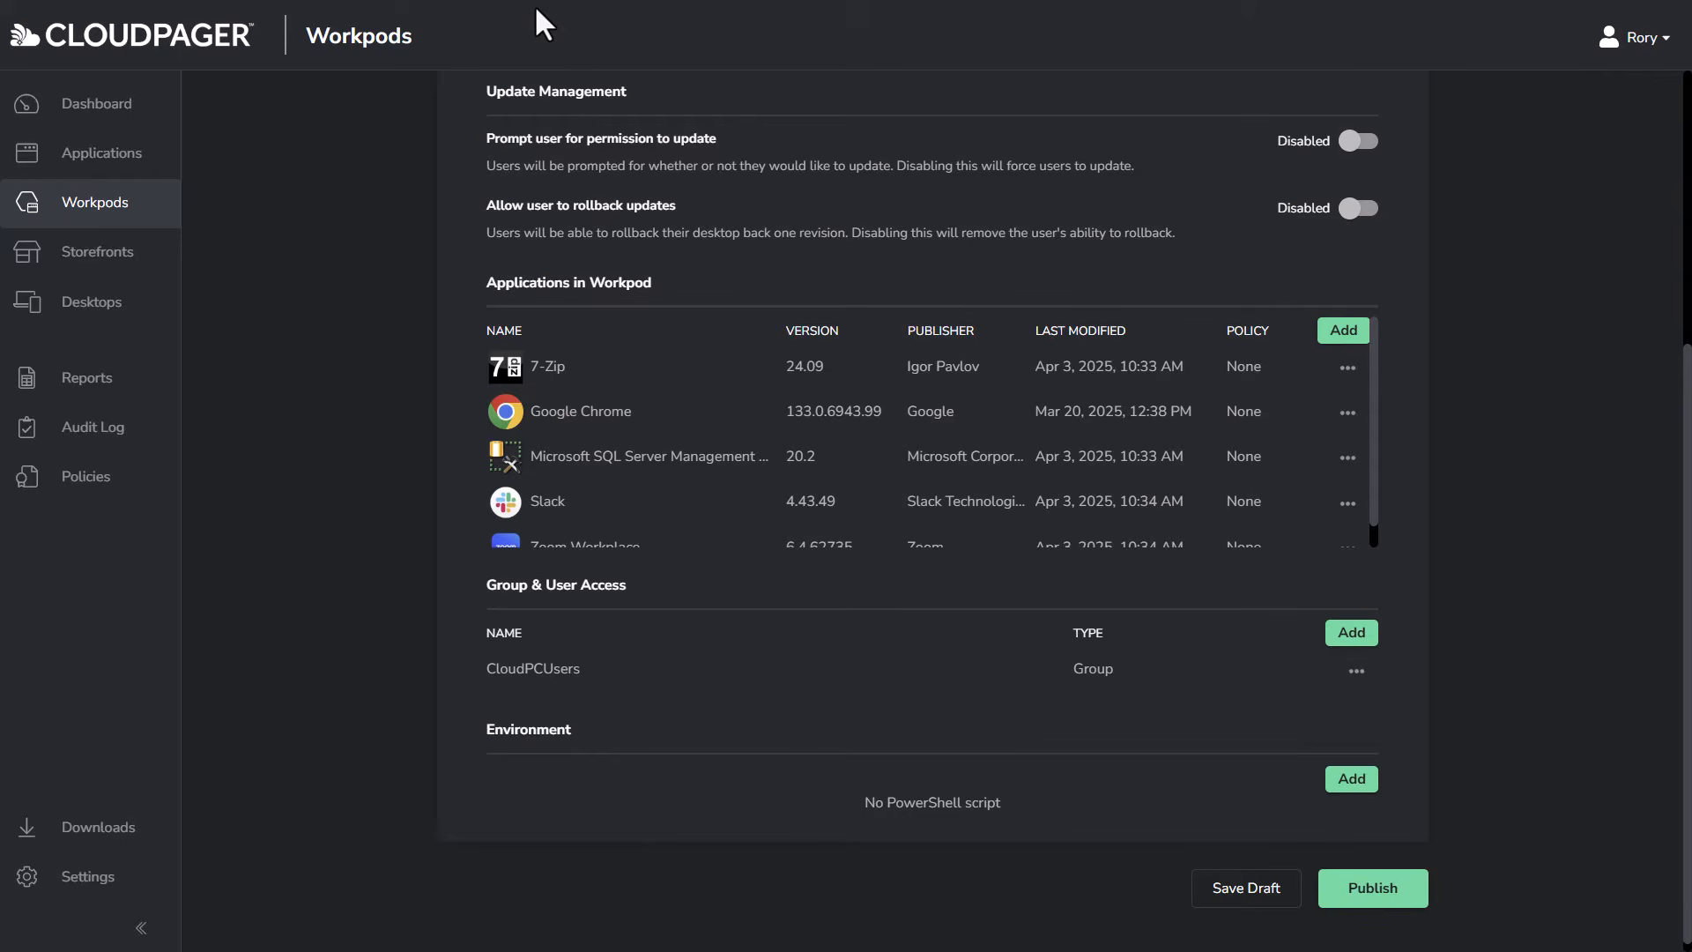
# Step: Publish the Workpod with the comment "CHG00001 - New Workpod for CloudPCUsers"
pyautogui.click(1406, 890)
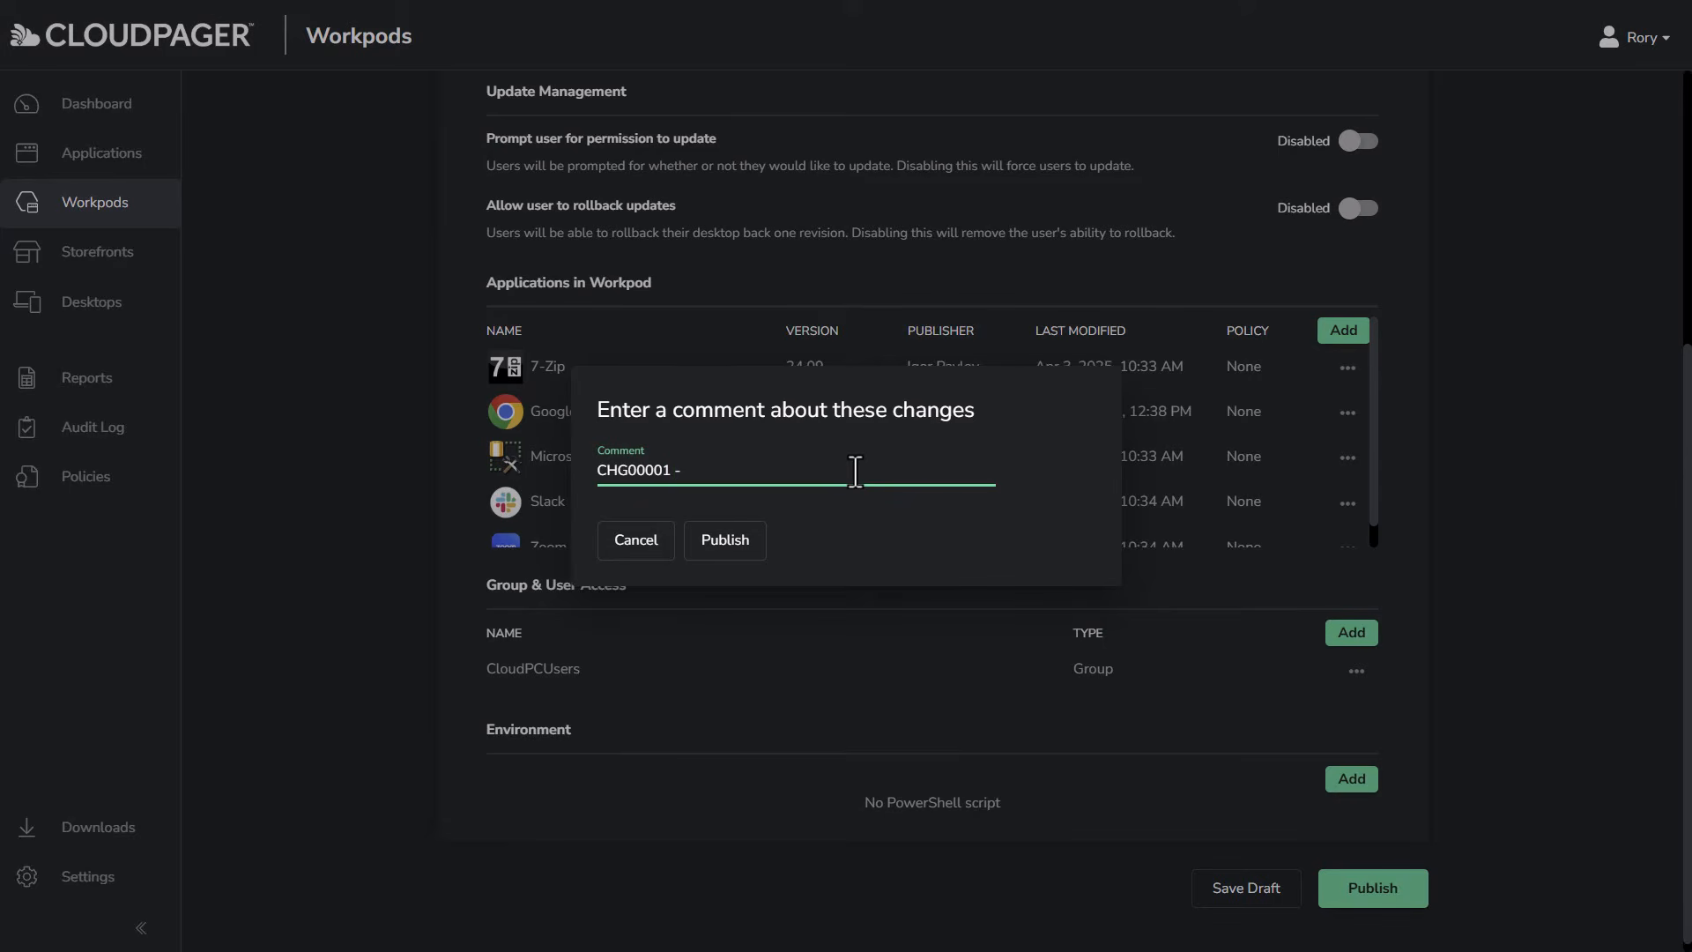
pyautogui.write('New Workpod for CloudPCUsers')
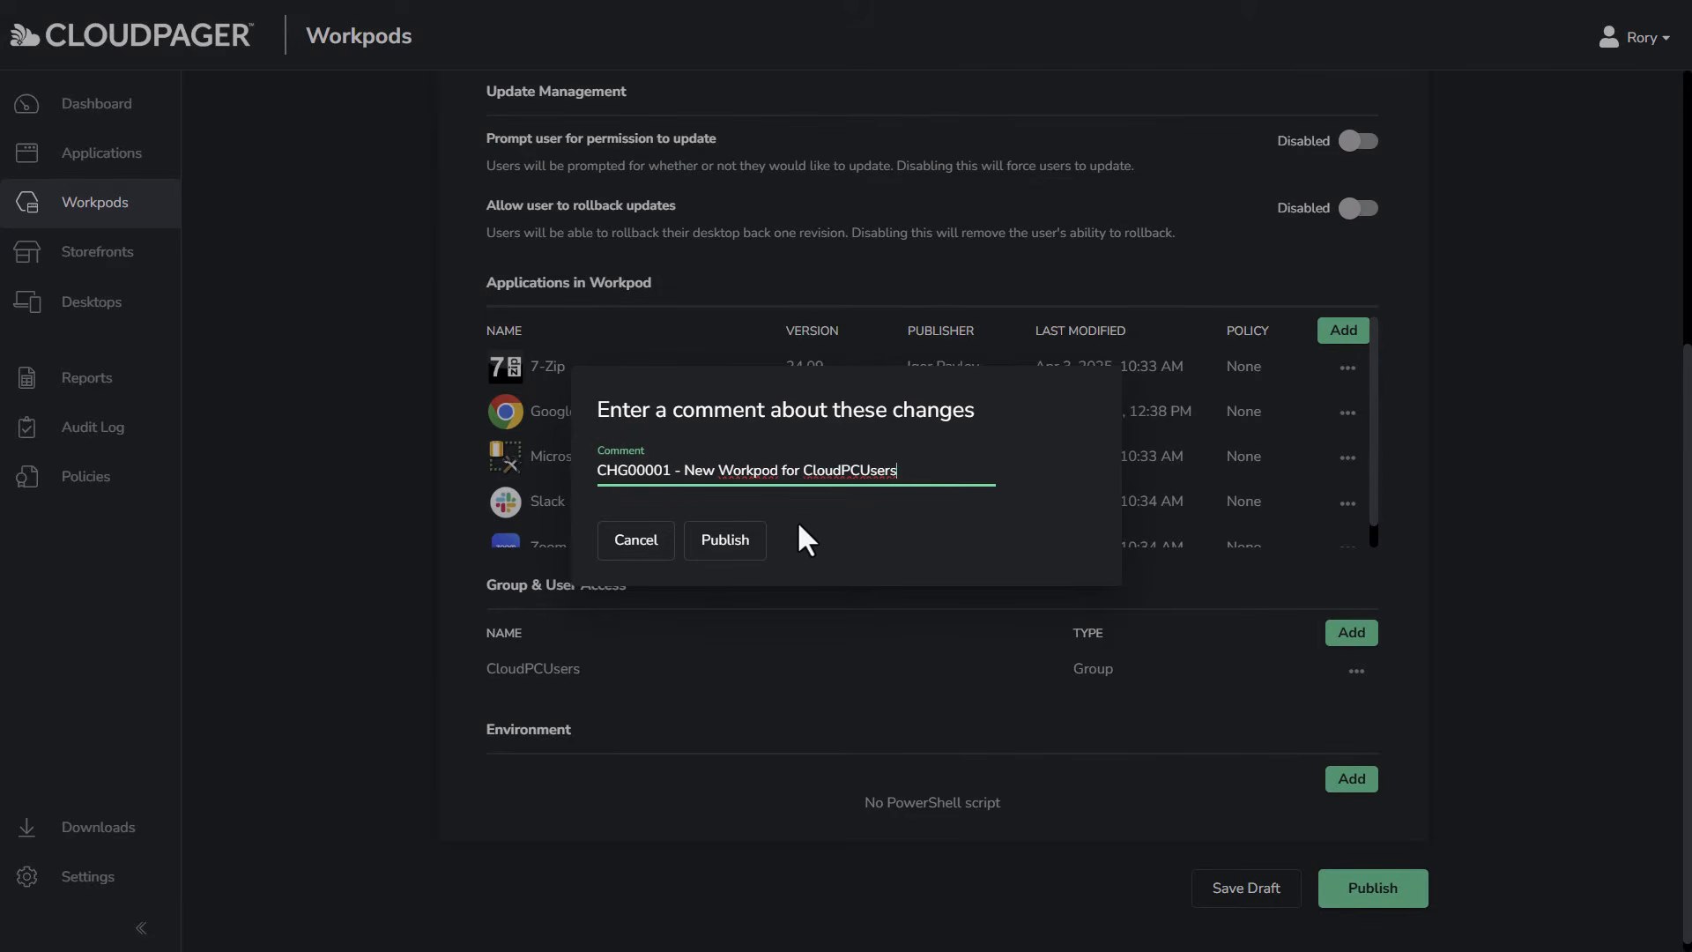
pyautogui.click(746, 561)
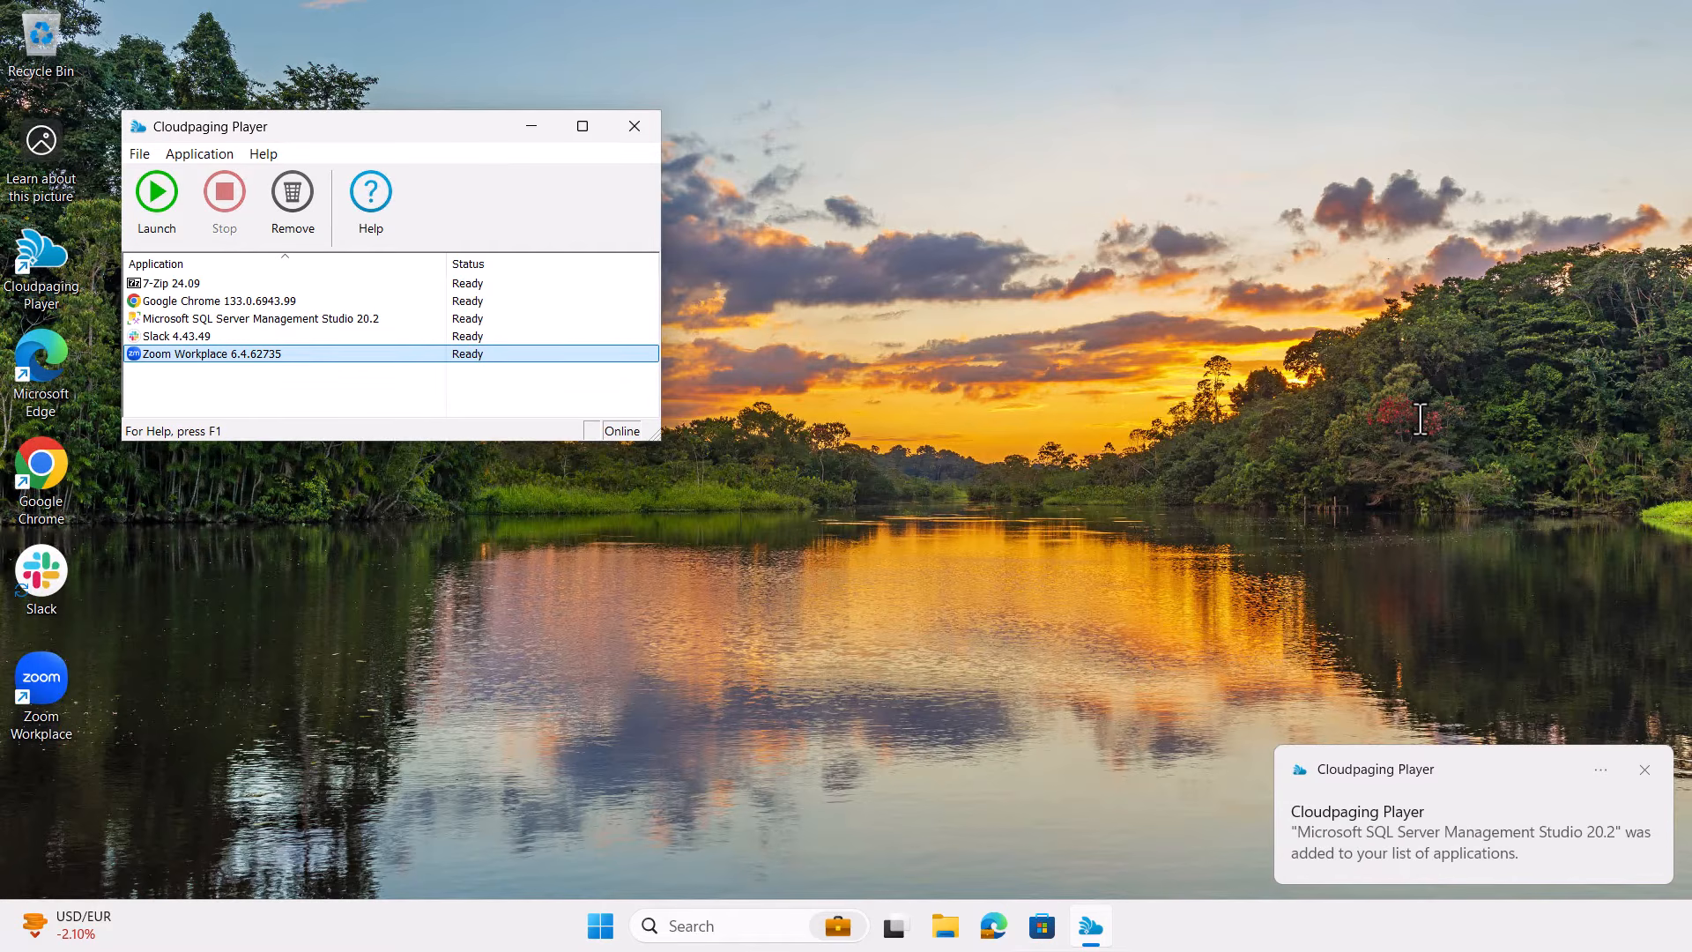
# Step: Launch 7-Zip from the full list of installed apps on the Cloud PC
pyautogui.click(1392, 432)
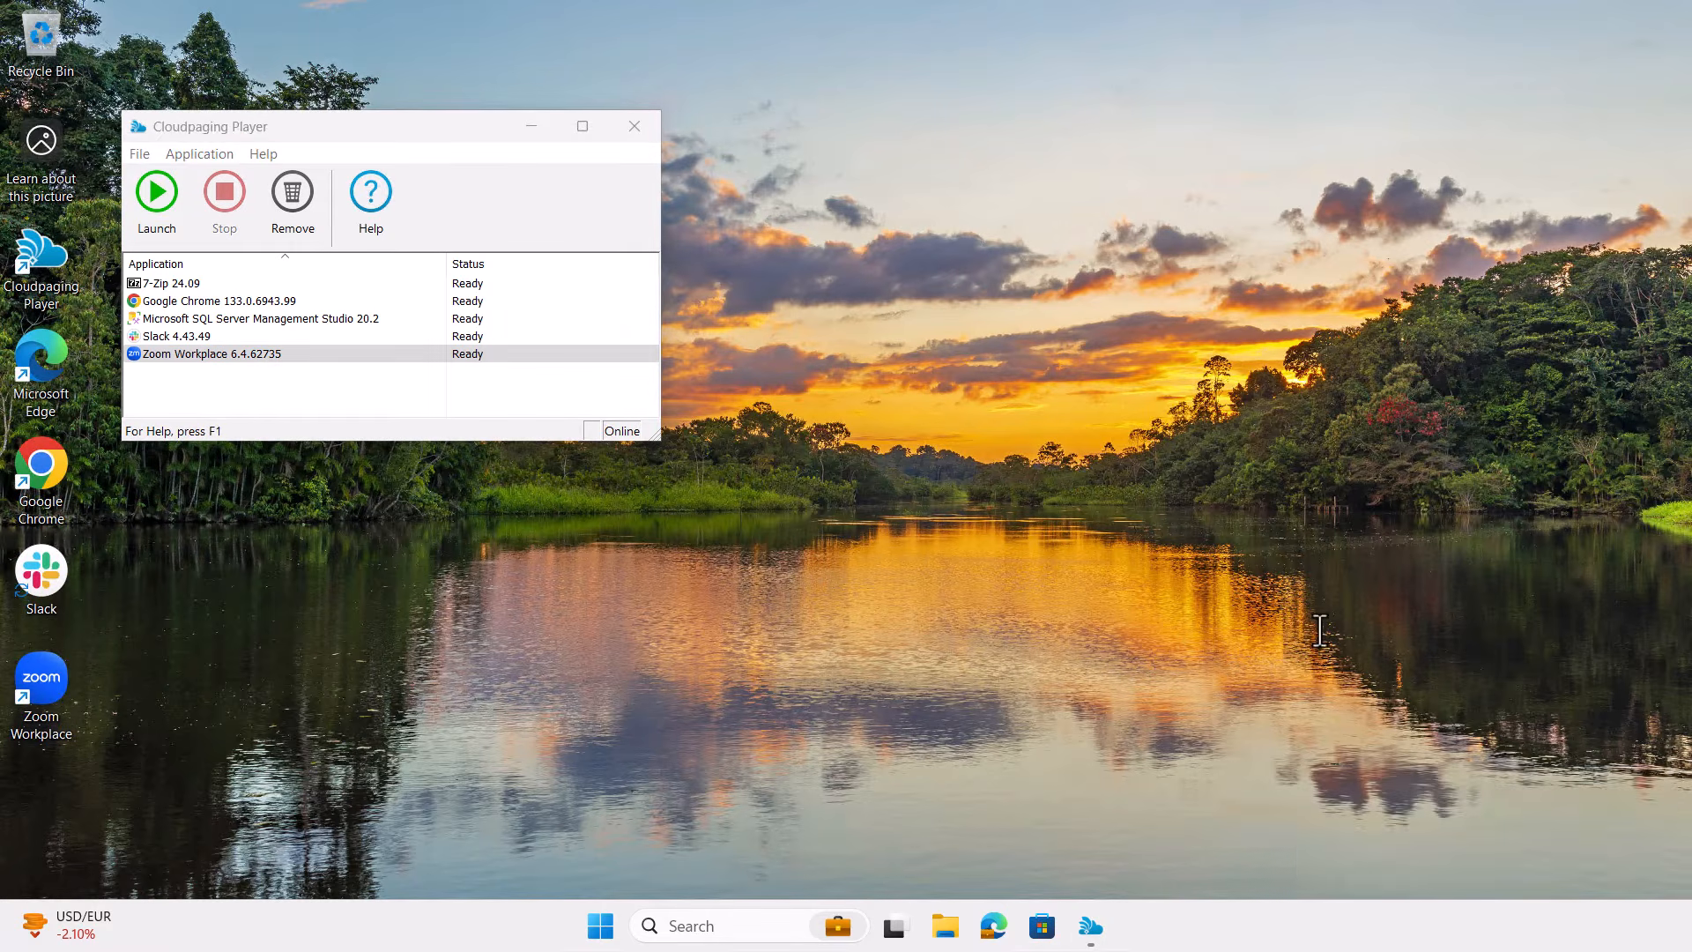
pyautogui.click(605, 926)
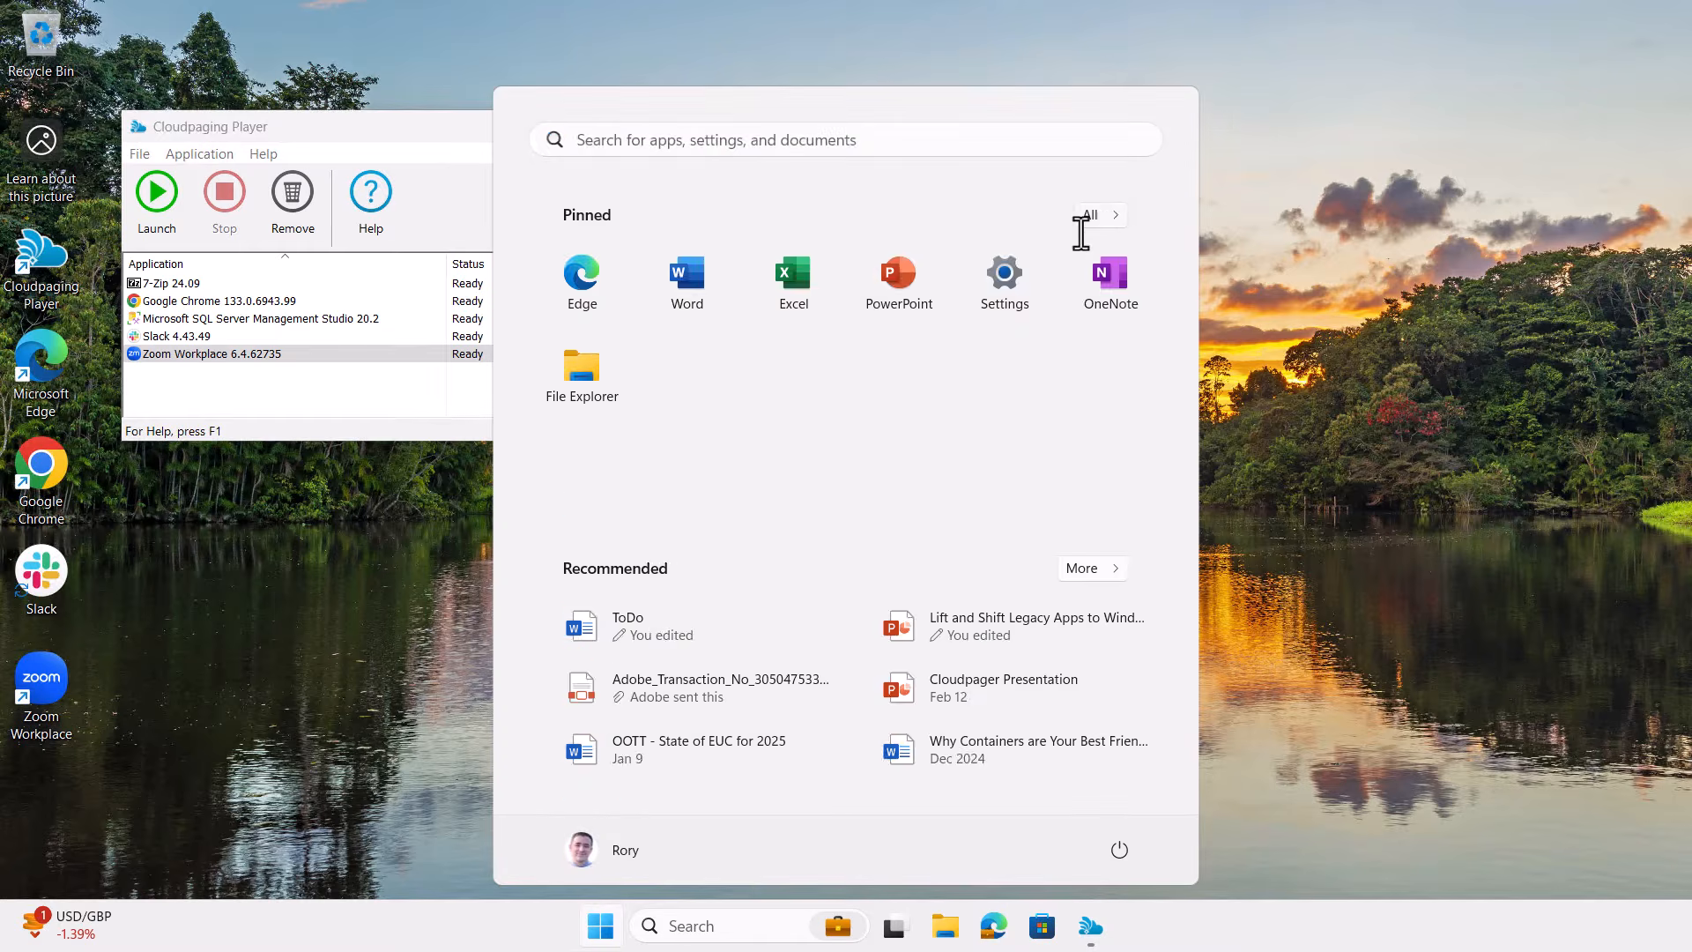
pyautogui.click(1082, 222)
pyautogui.click(822, 352)
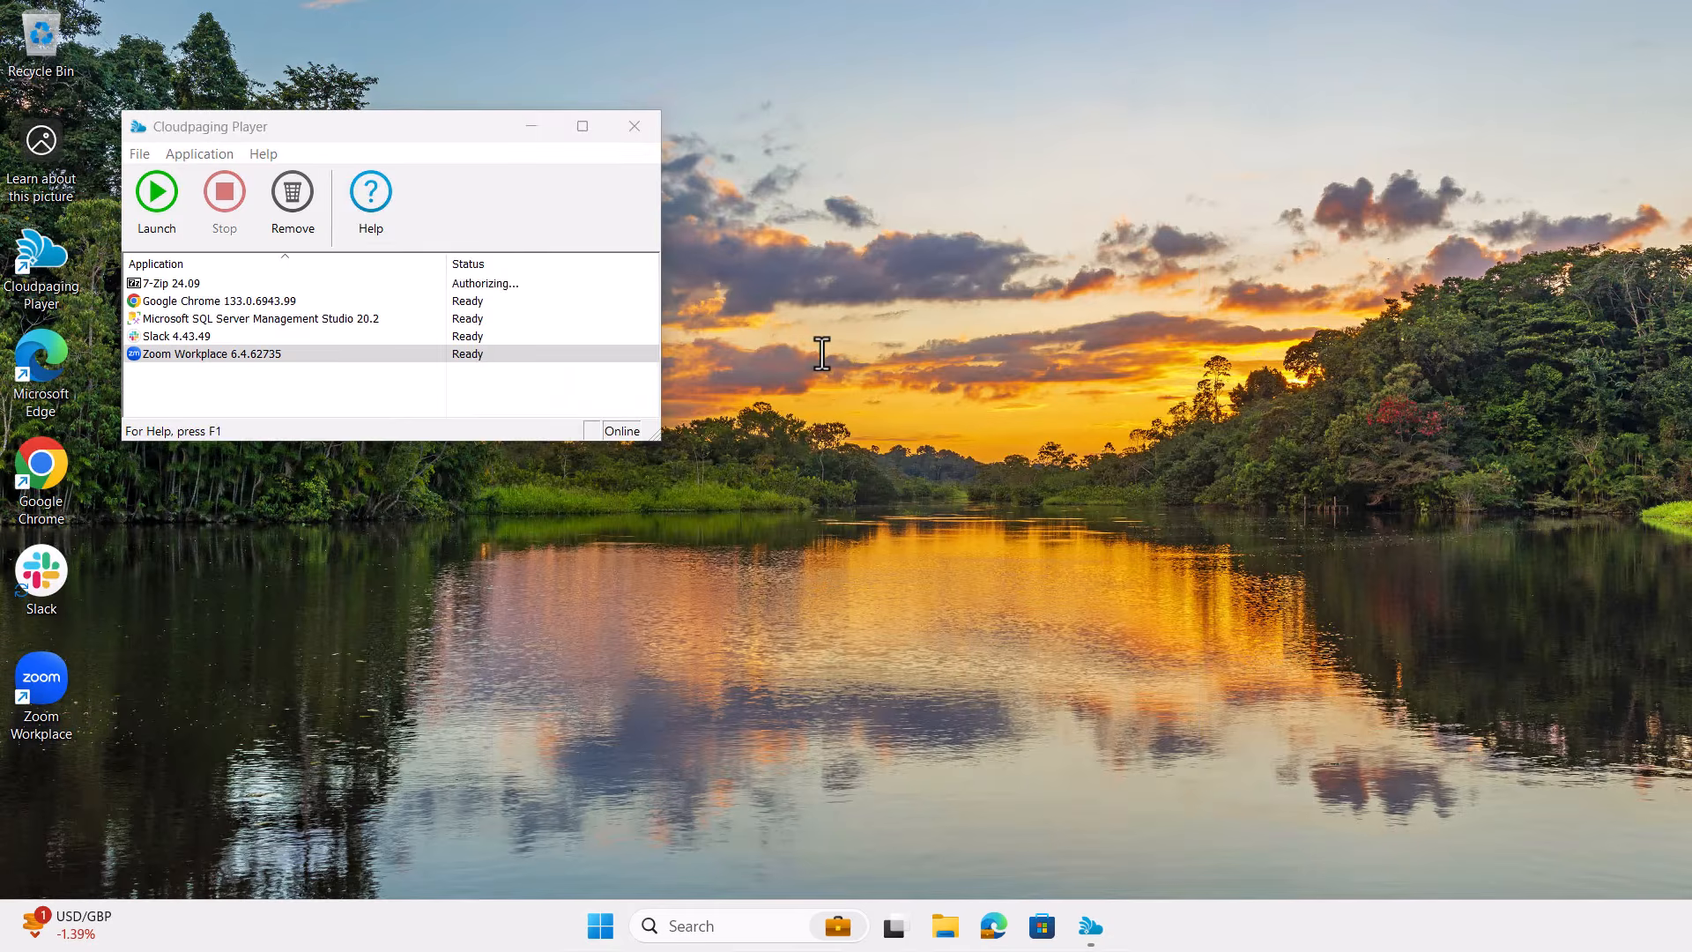
# Step: Move the 7-Zip window clear of Cloudpaging Player and check 7-Zip's version information
pyautogui.moveTo(805, 155); pyautogui.dragTo(1058, 333)
pyautogui.click(624, 339)
pyautogui.click(687, 396)
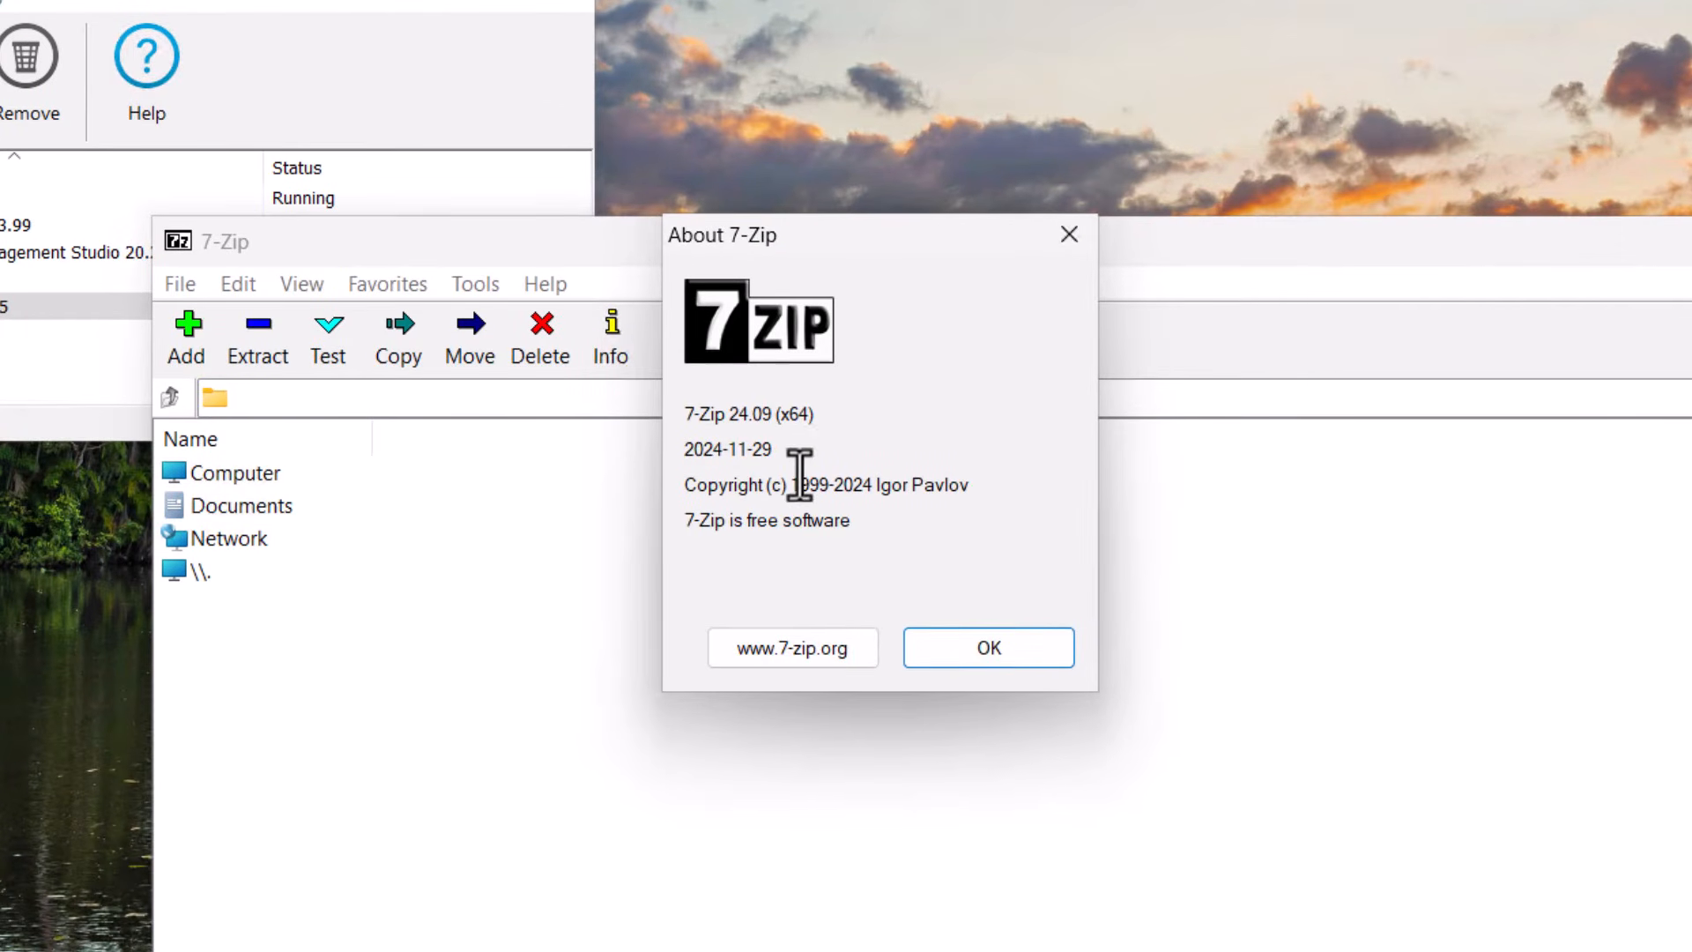
pyautogui.click(982, 648)
# Step: Look over the Help and File commands in 7-Zip and close the program
pyautogui.click(551, 284)
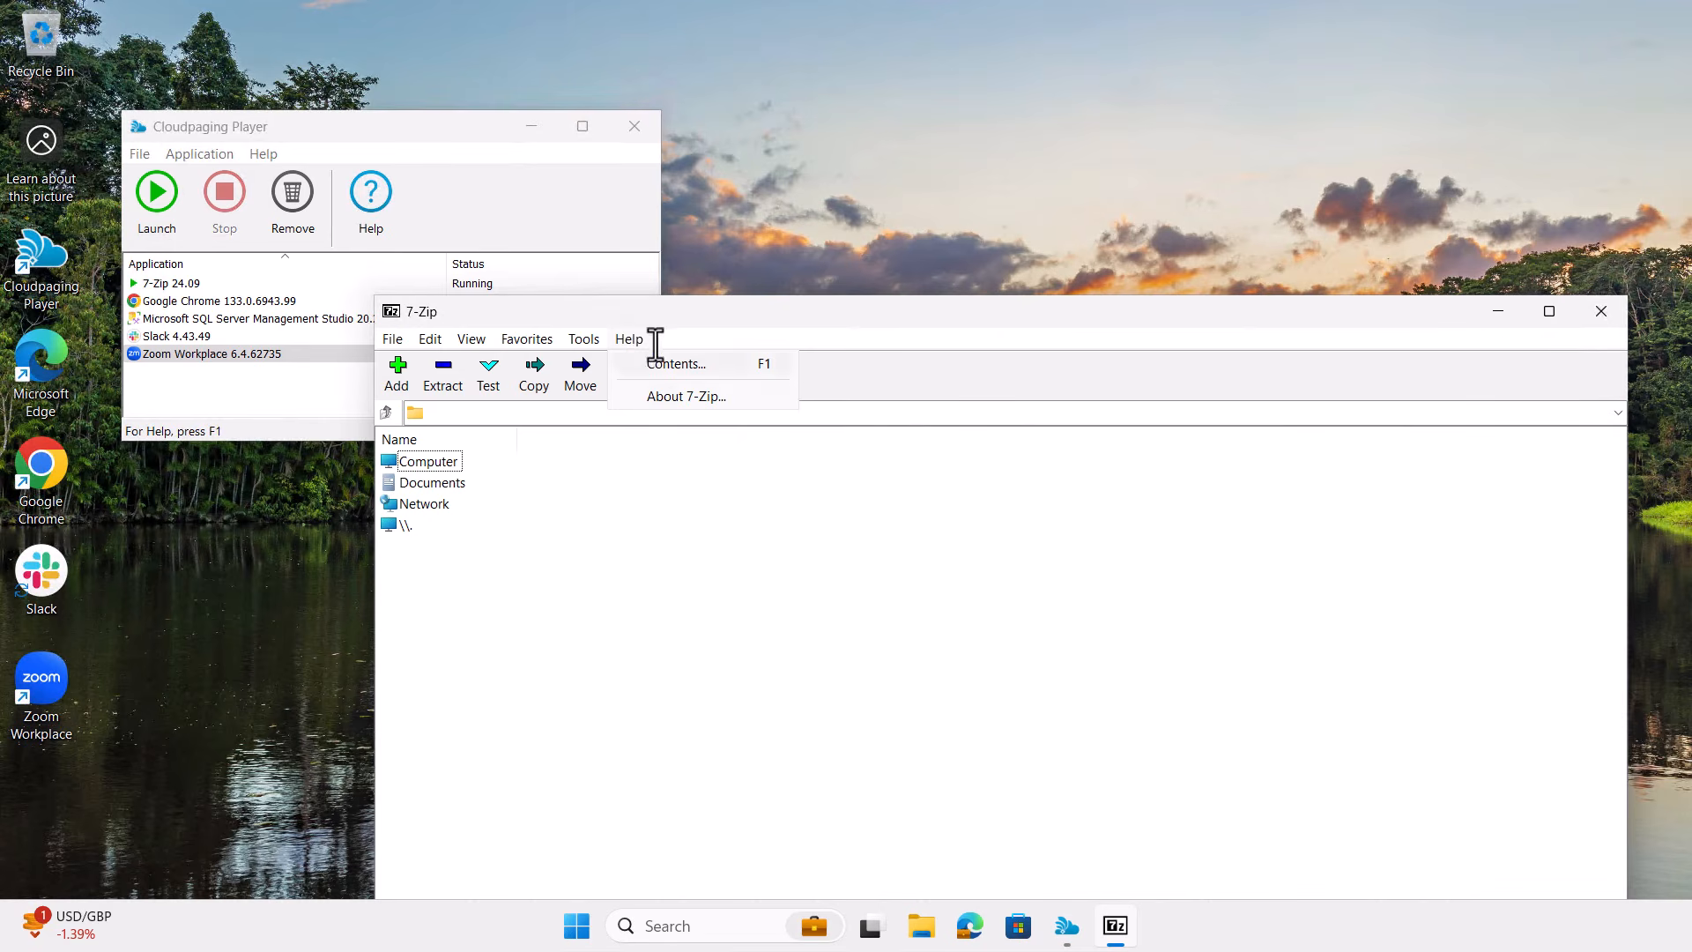
pyautogui.click(389, 335)
pyautogui.click(390, 334)
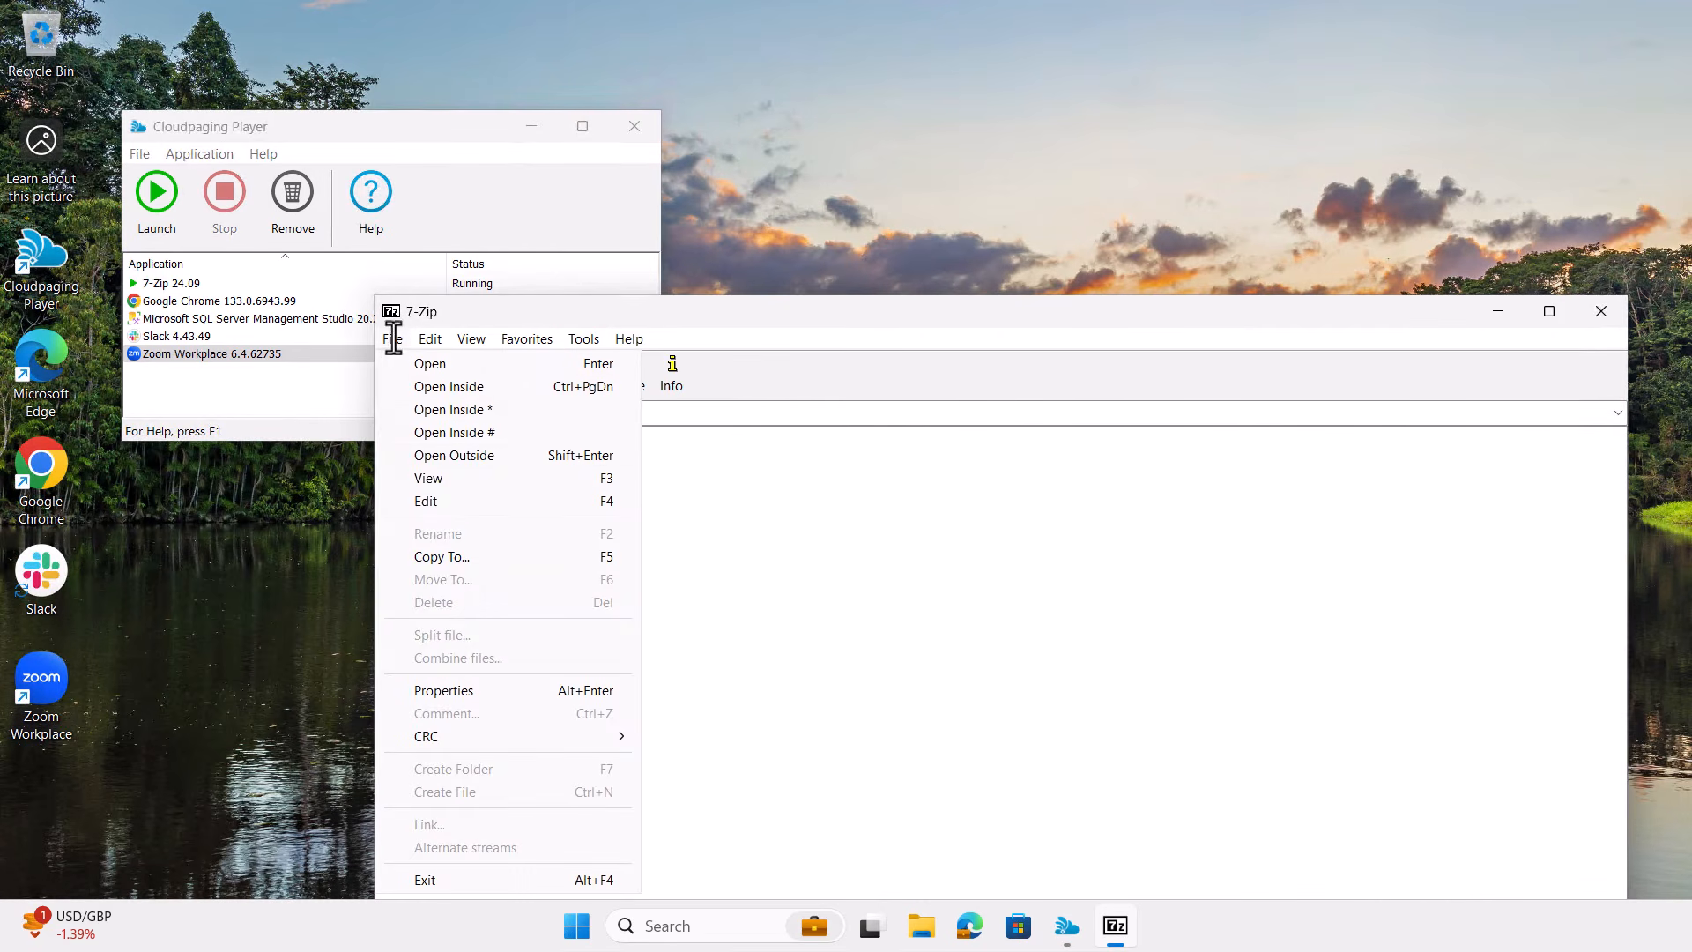
pyautogui.click(393, 325)
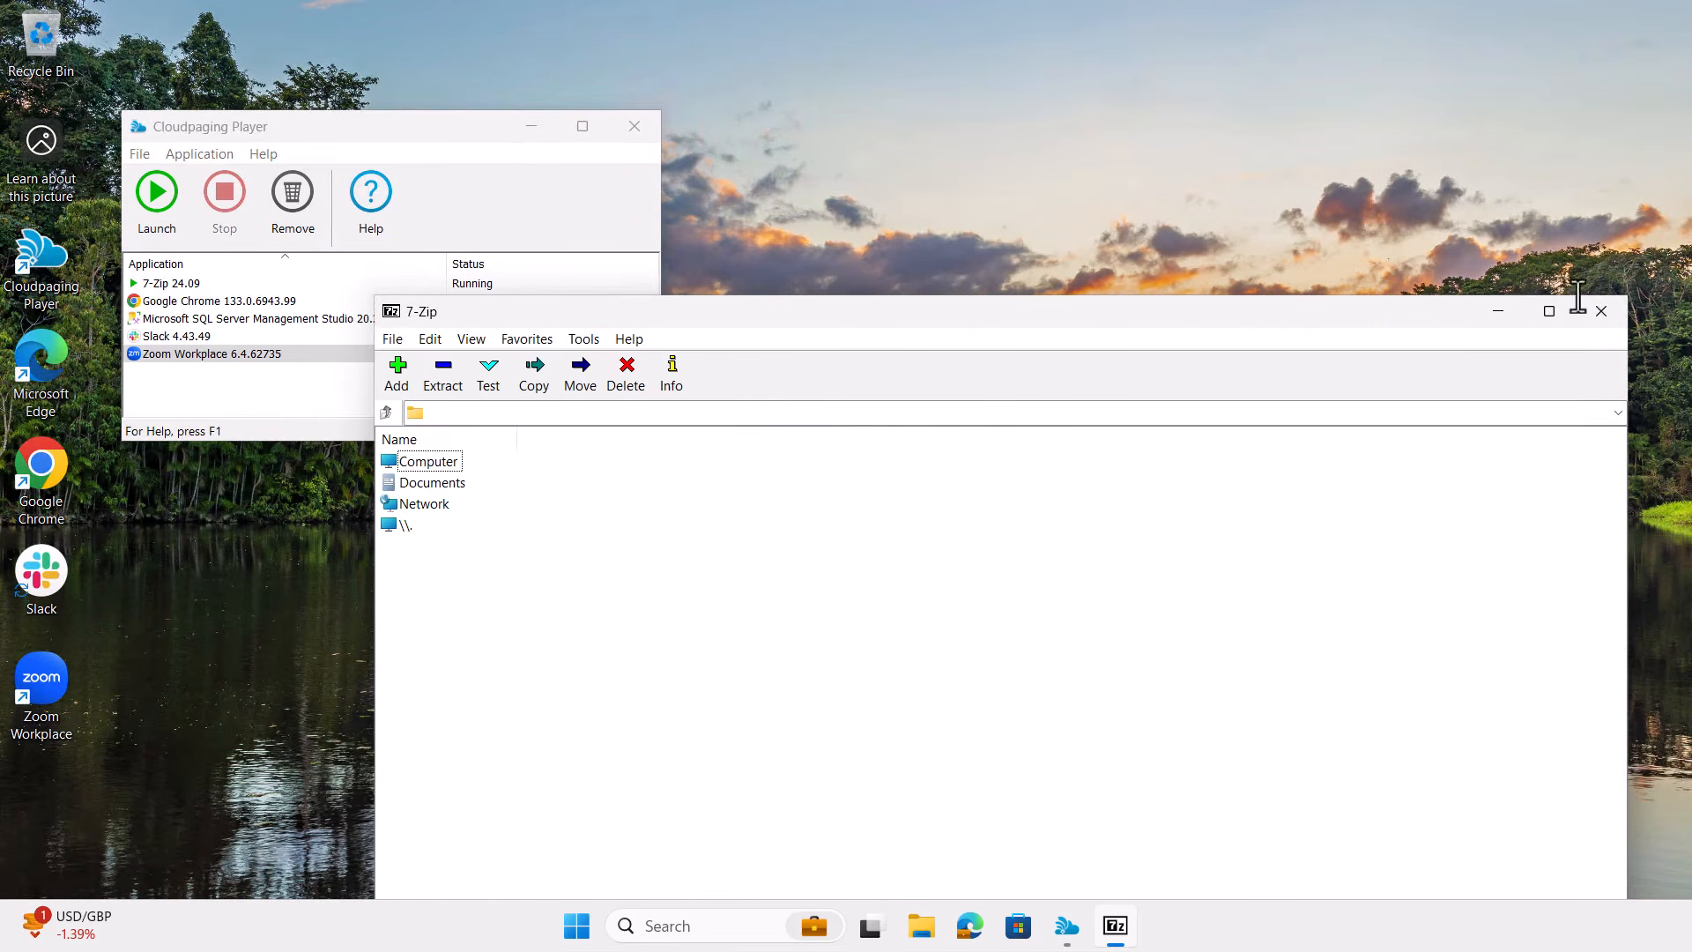
pyautogui.click(1600, 312)
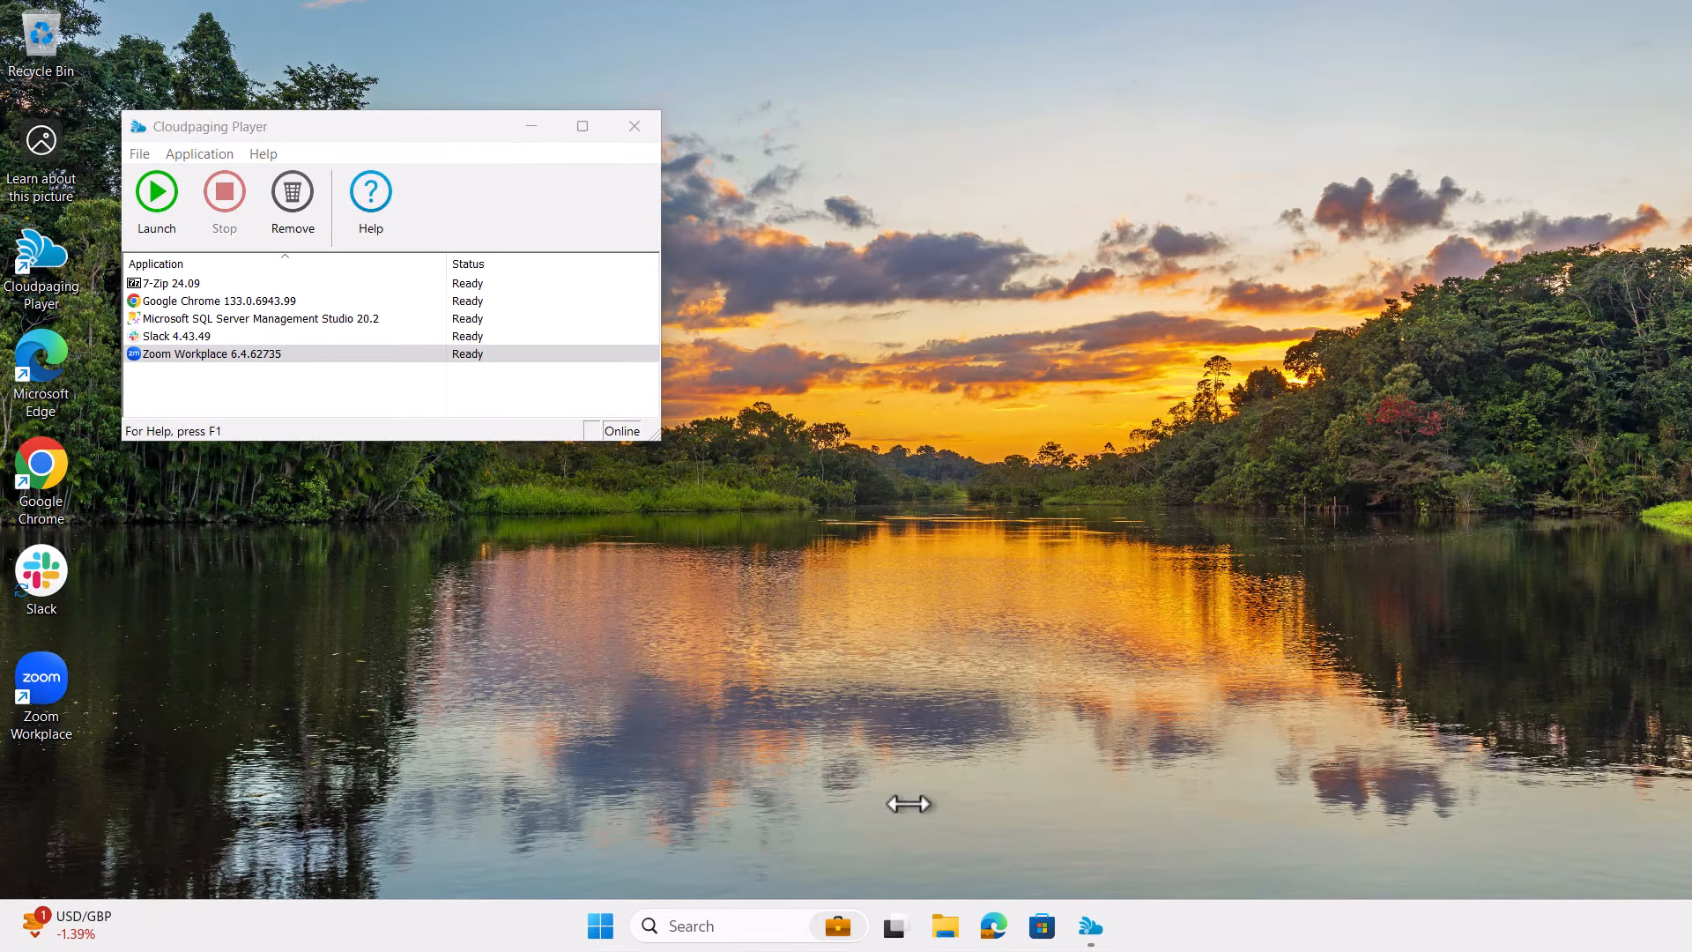
# Step: Open HelloWorld.zip from the Downloads folder in File Explorer as an archive with 7-Zip
pyautogui.click(945, 926)
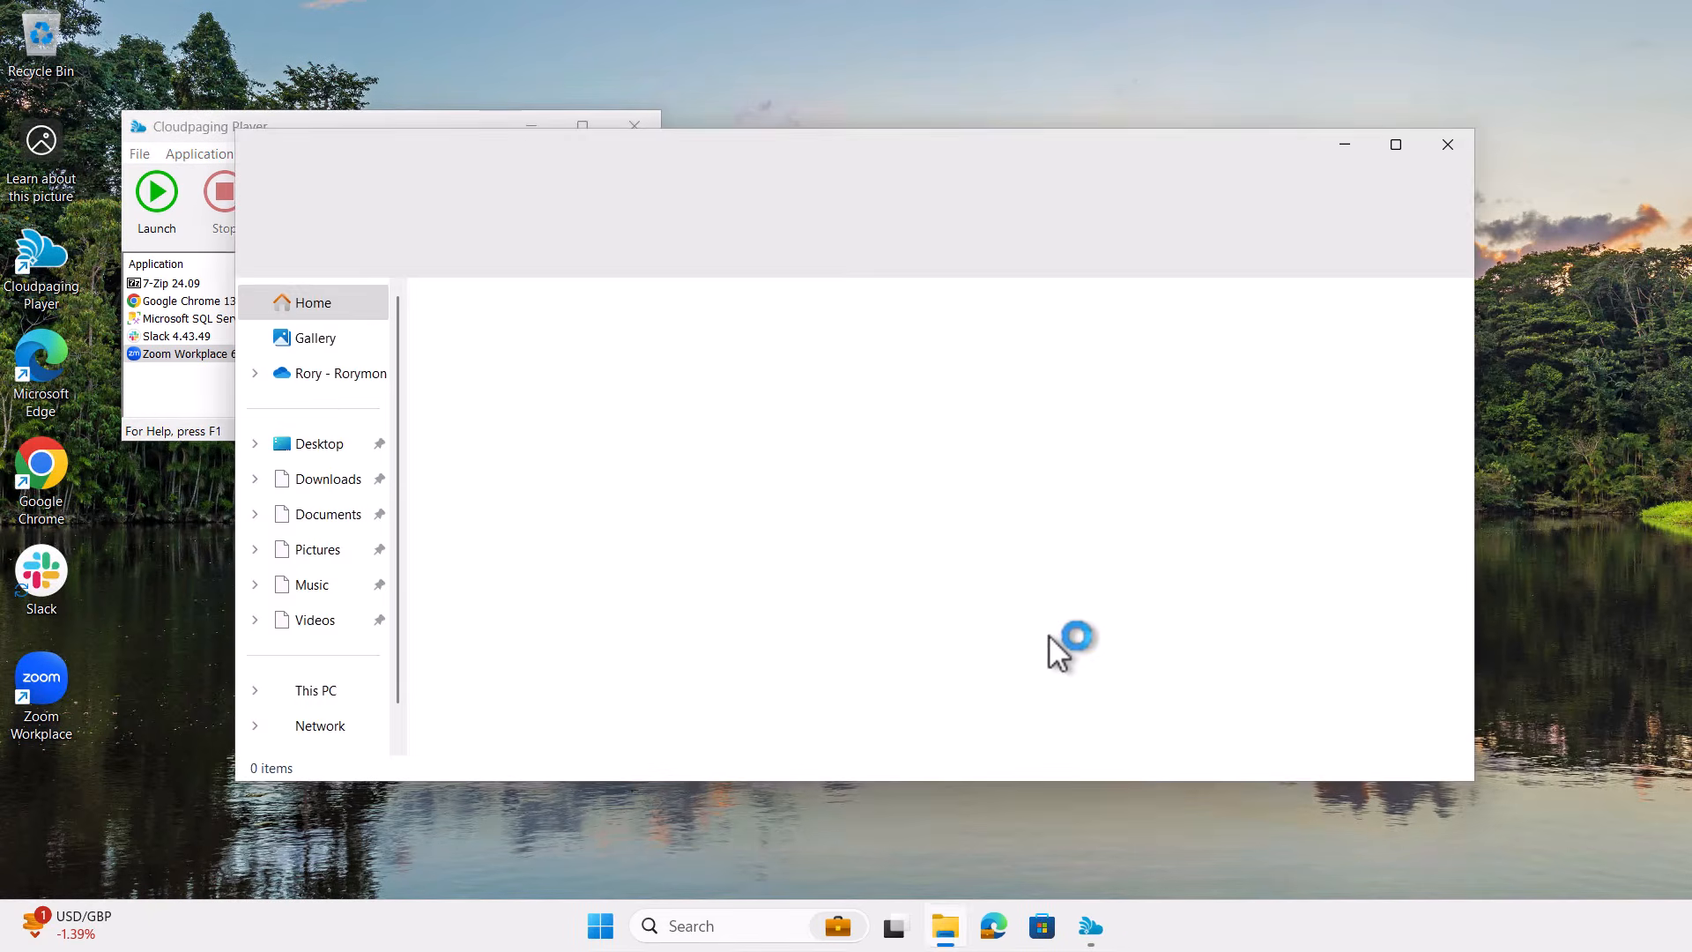
pyautogui.click(556, 356)
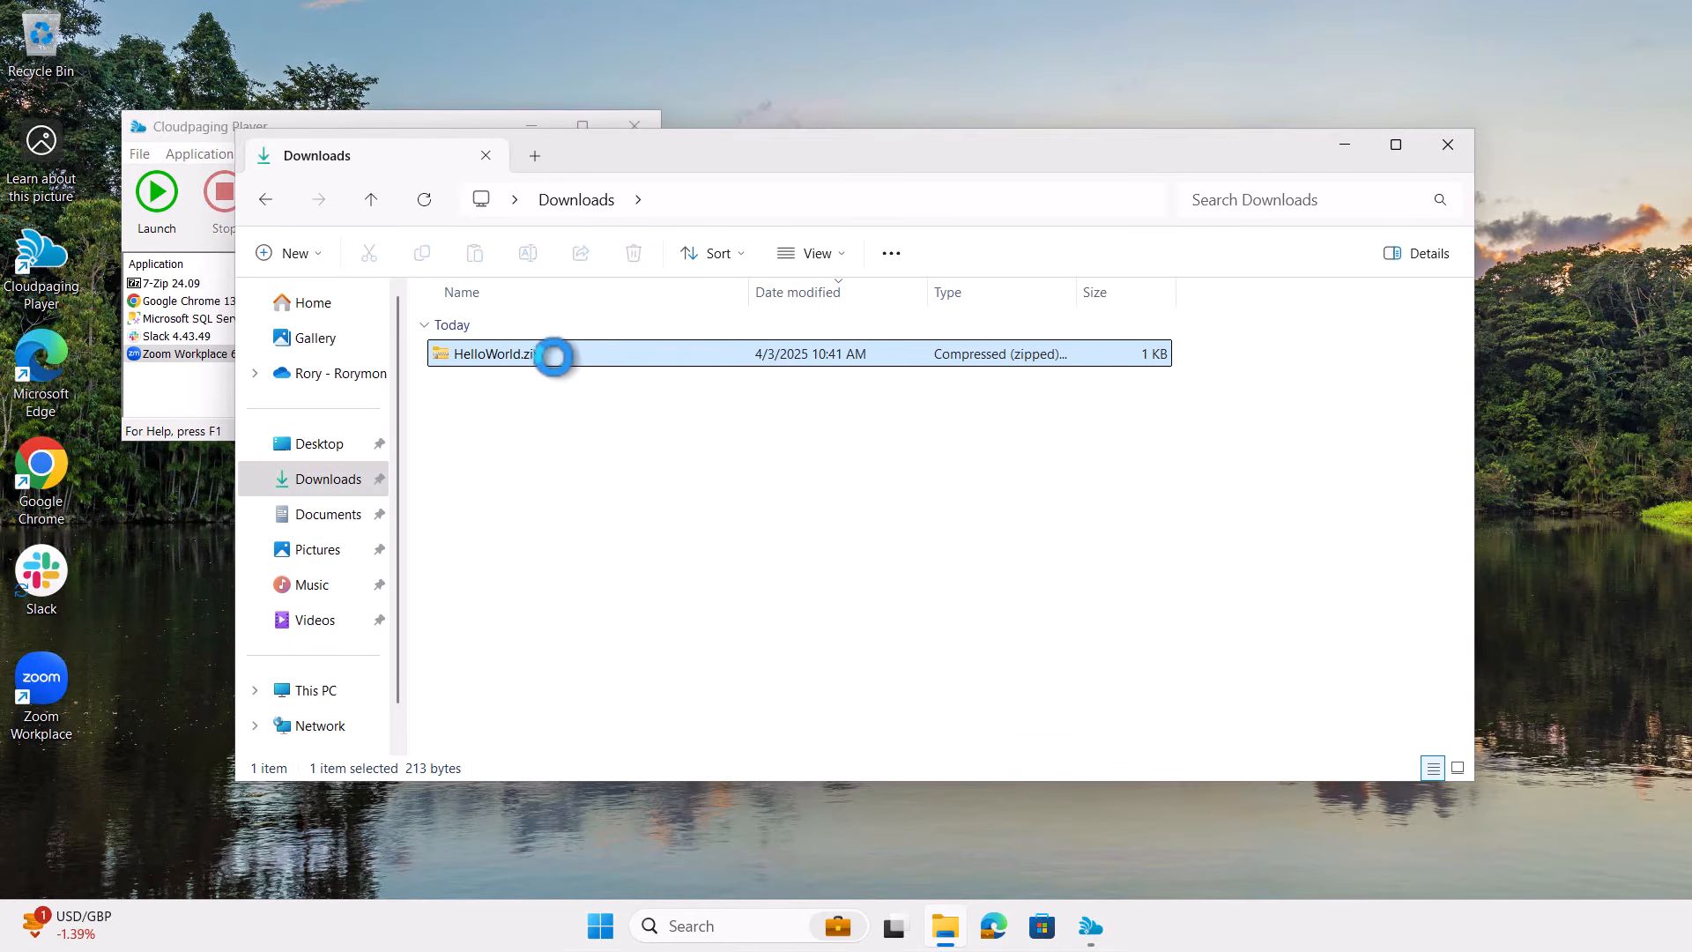
pyautogui.rightClick(603, 355)
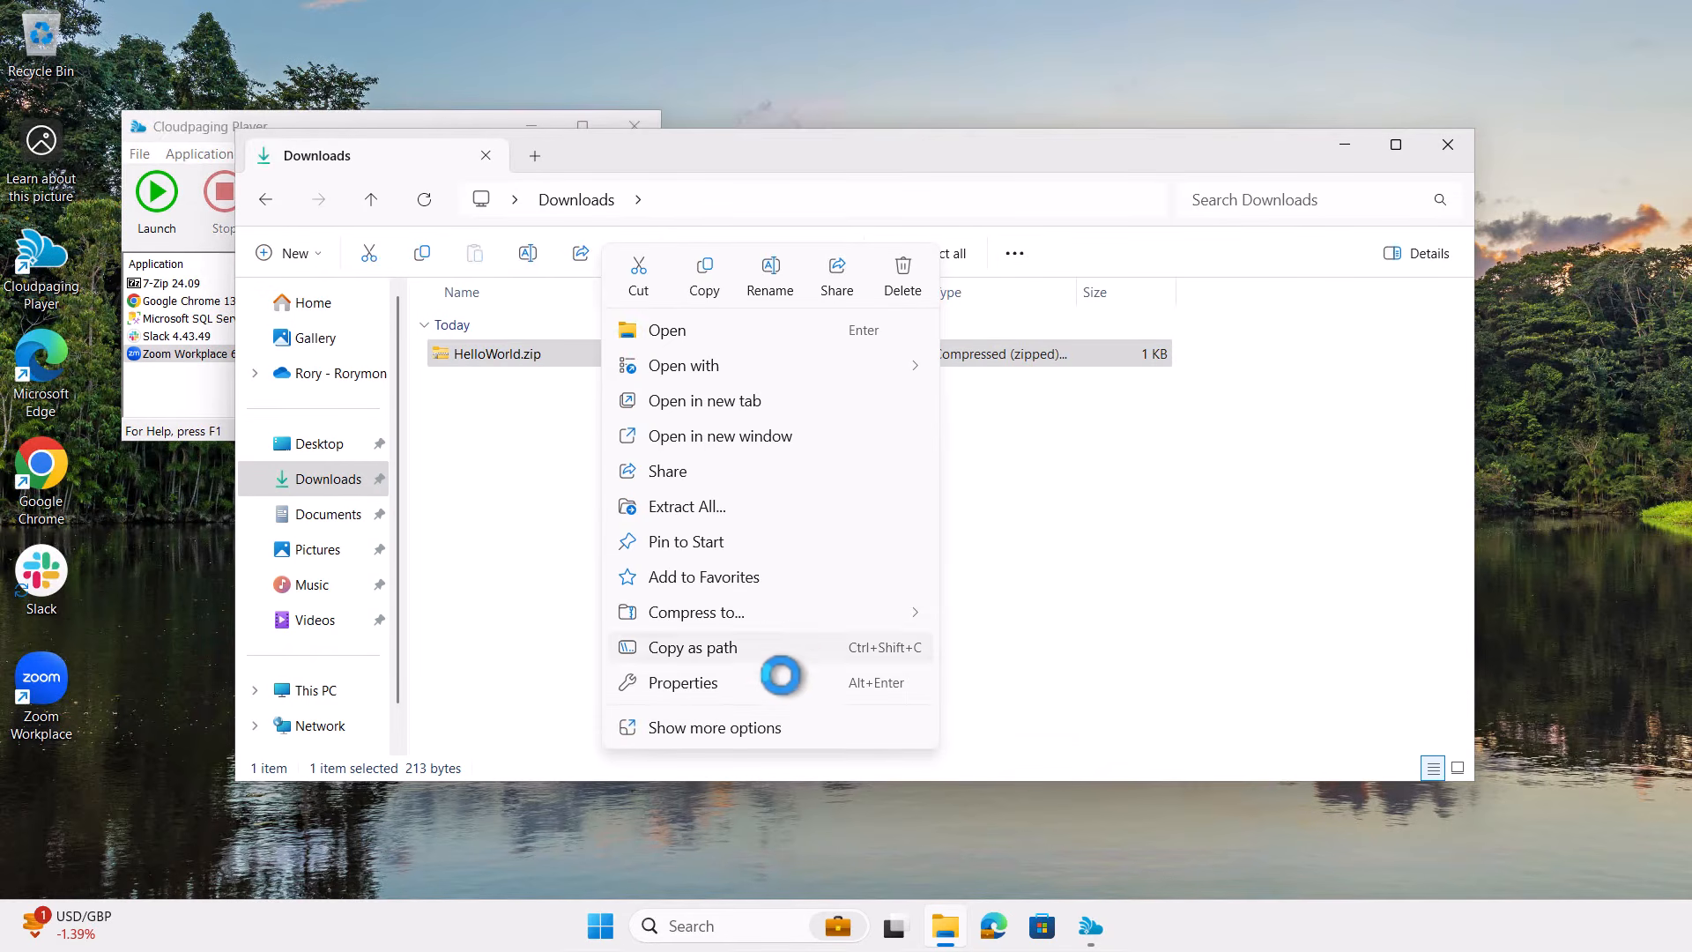
pyautogui.click(749, 724)
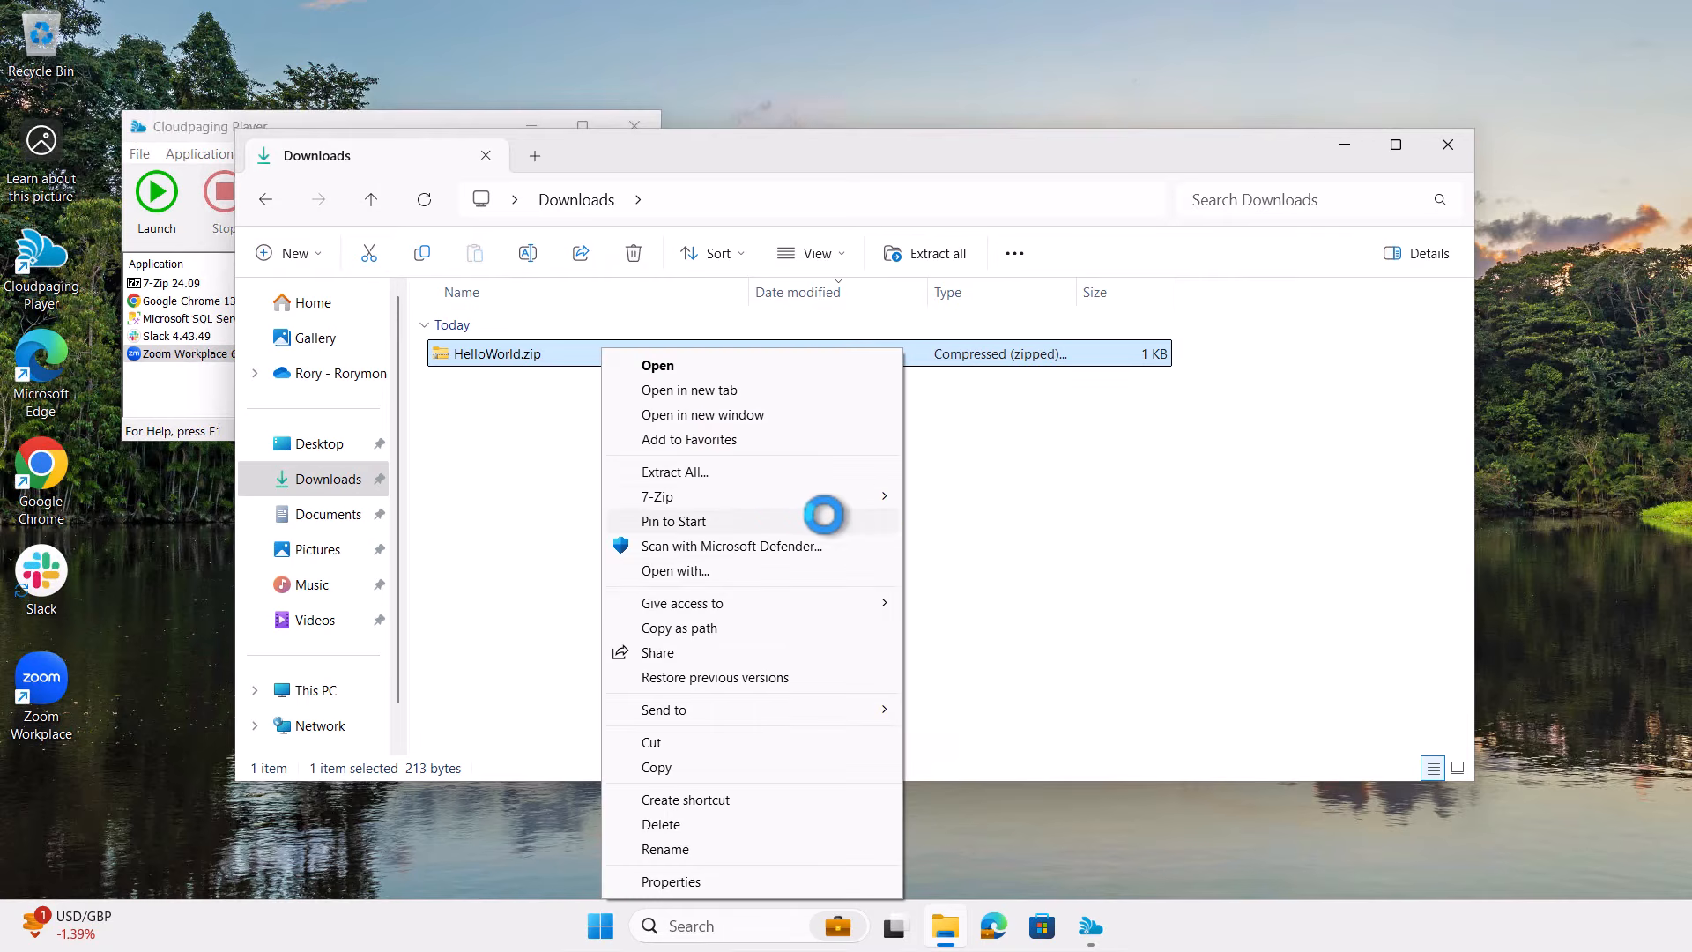
pyautogui.moveTo(805, 489)
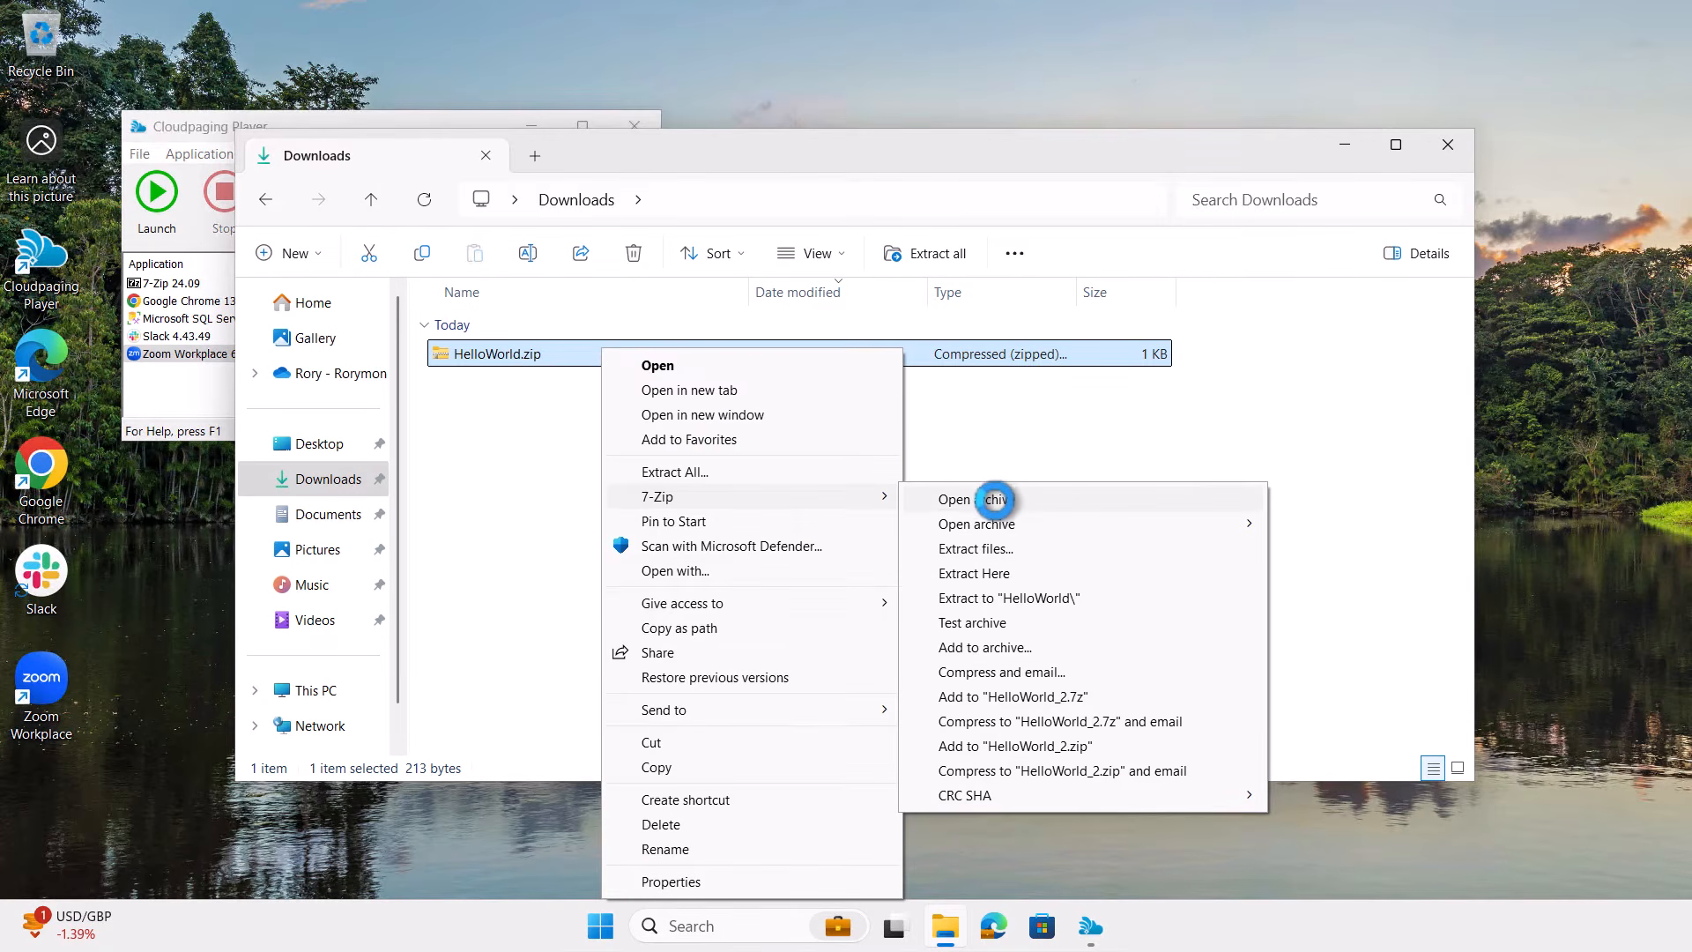
pyautogui.click(990, 495)
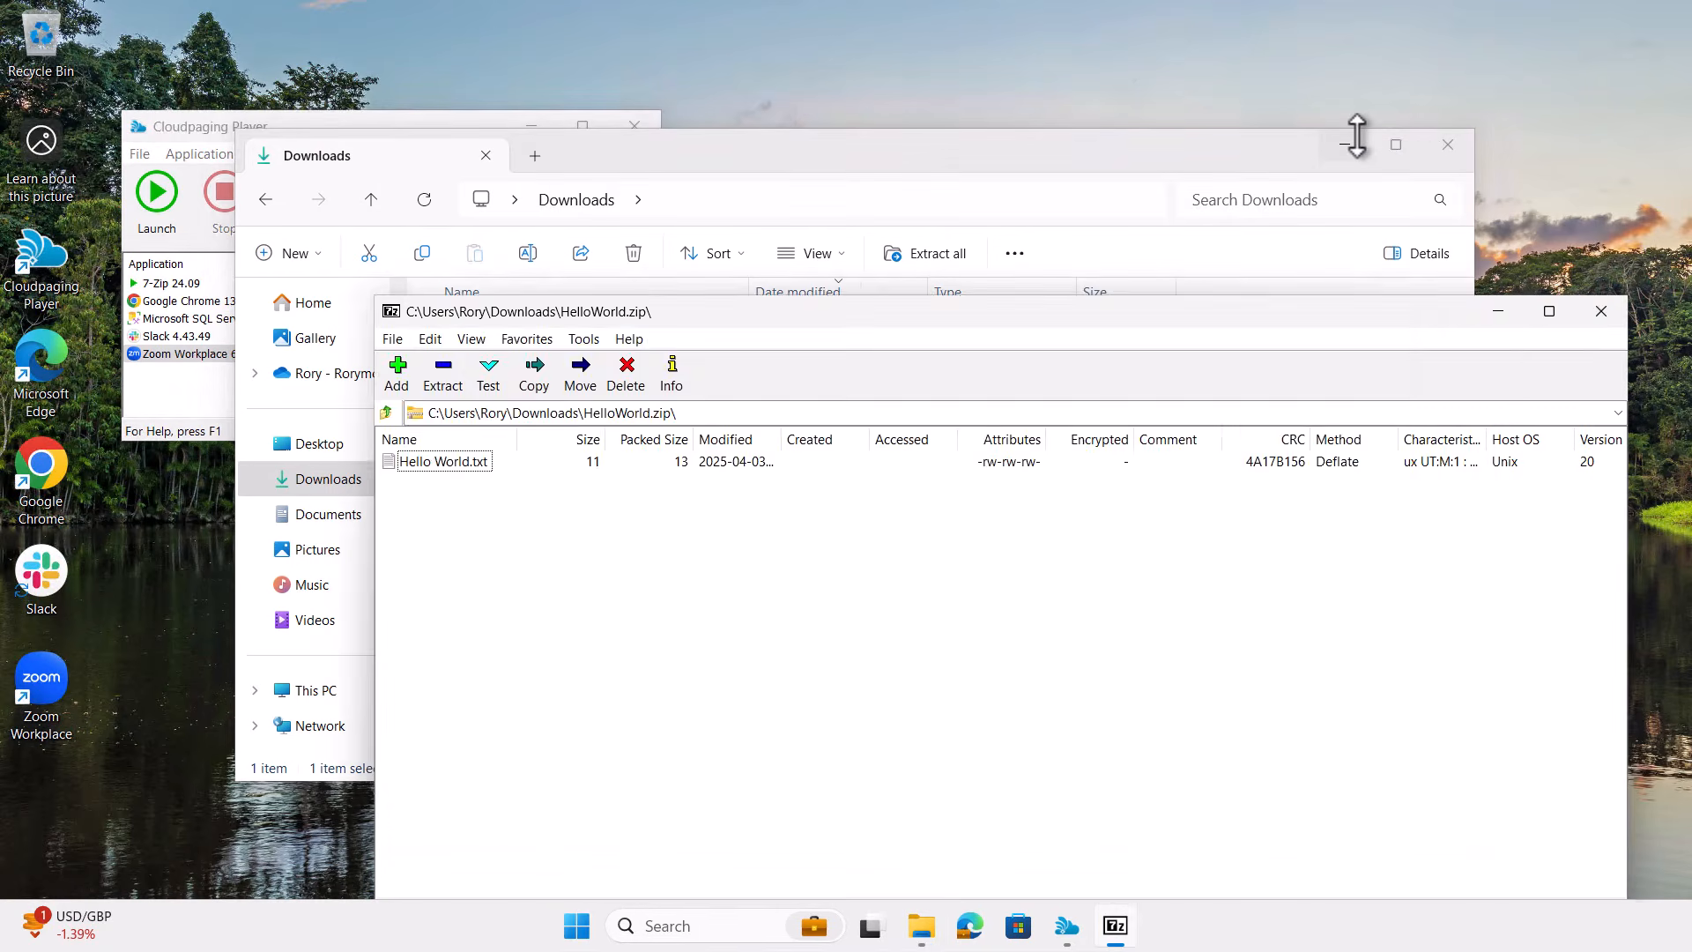
# Step: Minimize the Downloads window and close the HelloWorld.zip archive in 7-Zip
pyautogui.click(1348, 141)
pyautogui.moveTo(888, 310)
pyautogui.mouseDown()
pyautogui.moveTo(896, 365)
pyautogui.moveTo(892, 313)
pyautogui.mouseUp()
pyautogui.click(1608, 313)
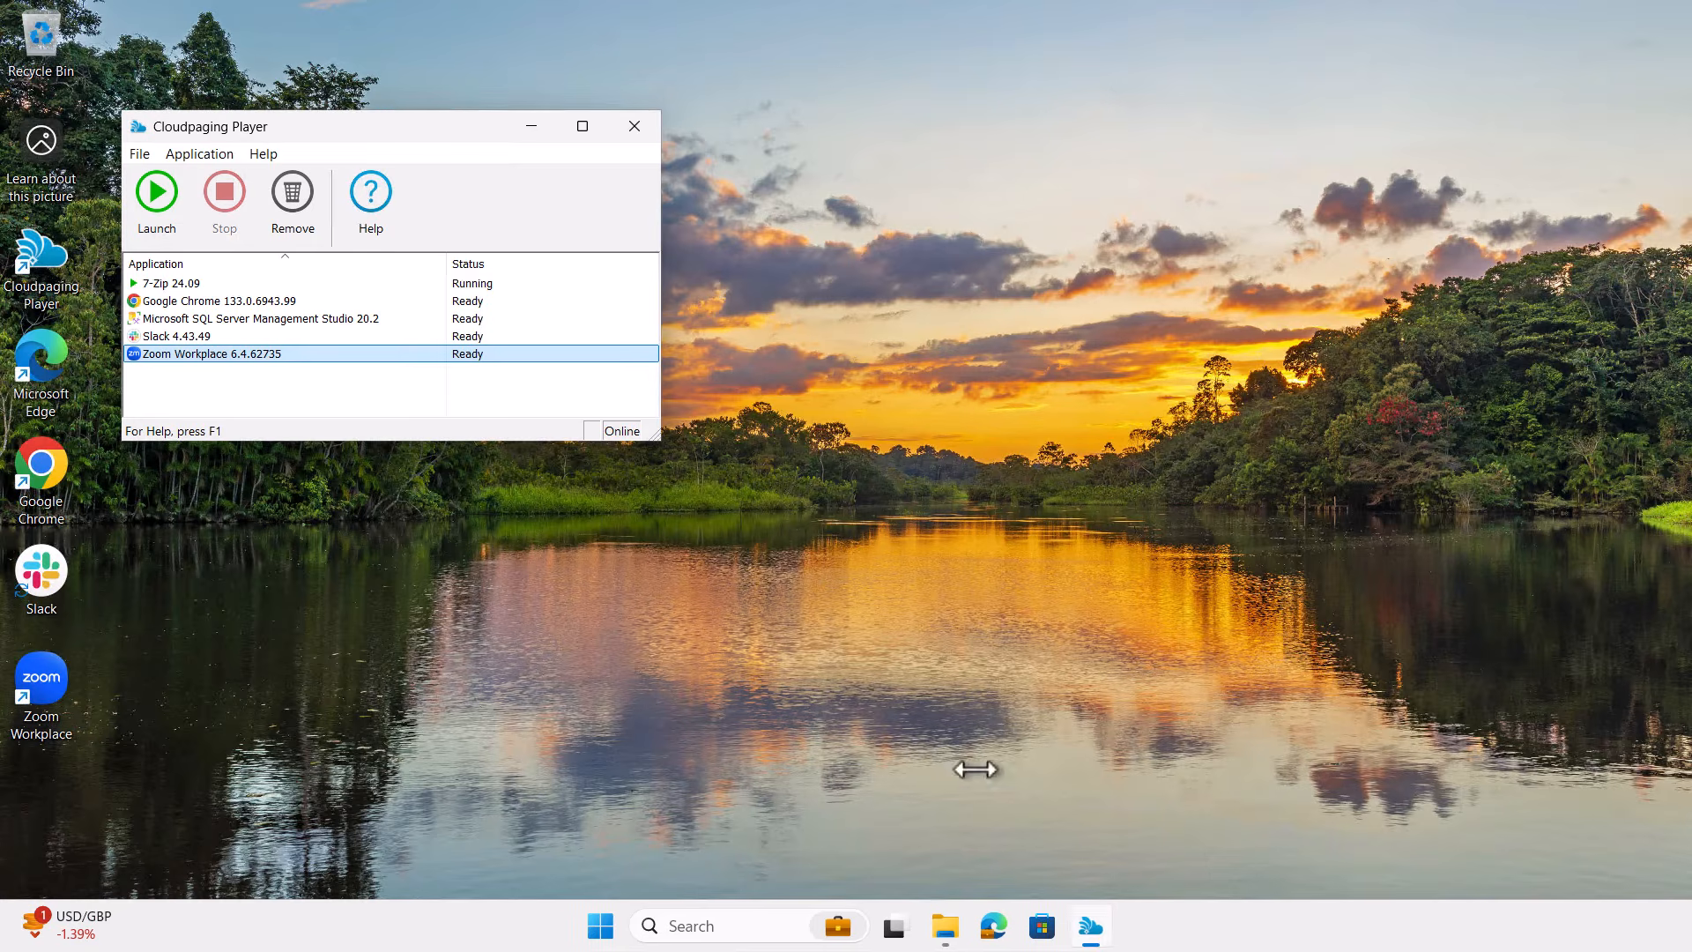
# Step: Extract HelloWorld.zip directly into the Downloads folder with 7-Zip's Extract Here command and close File Explorer
pyautogui.click(943, 927)
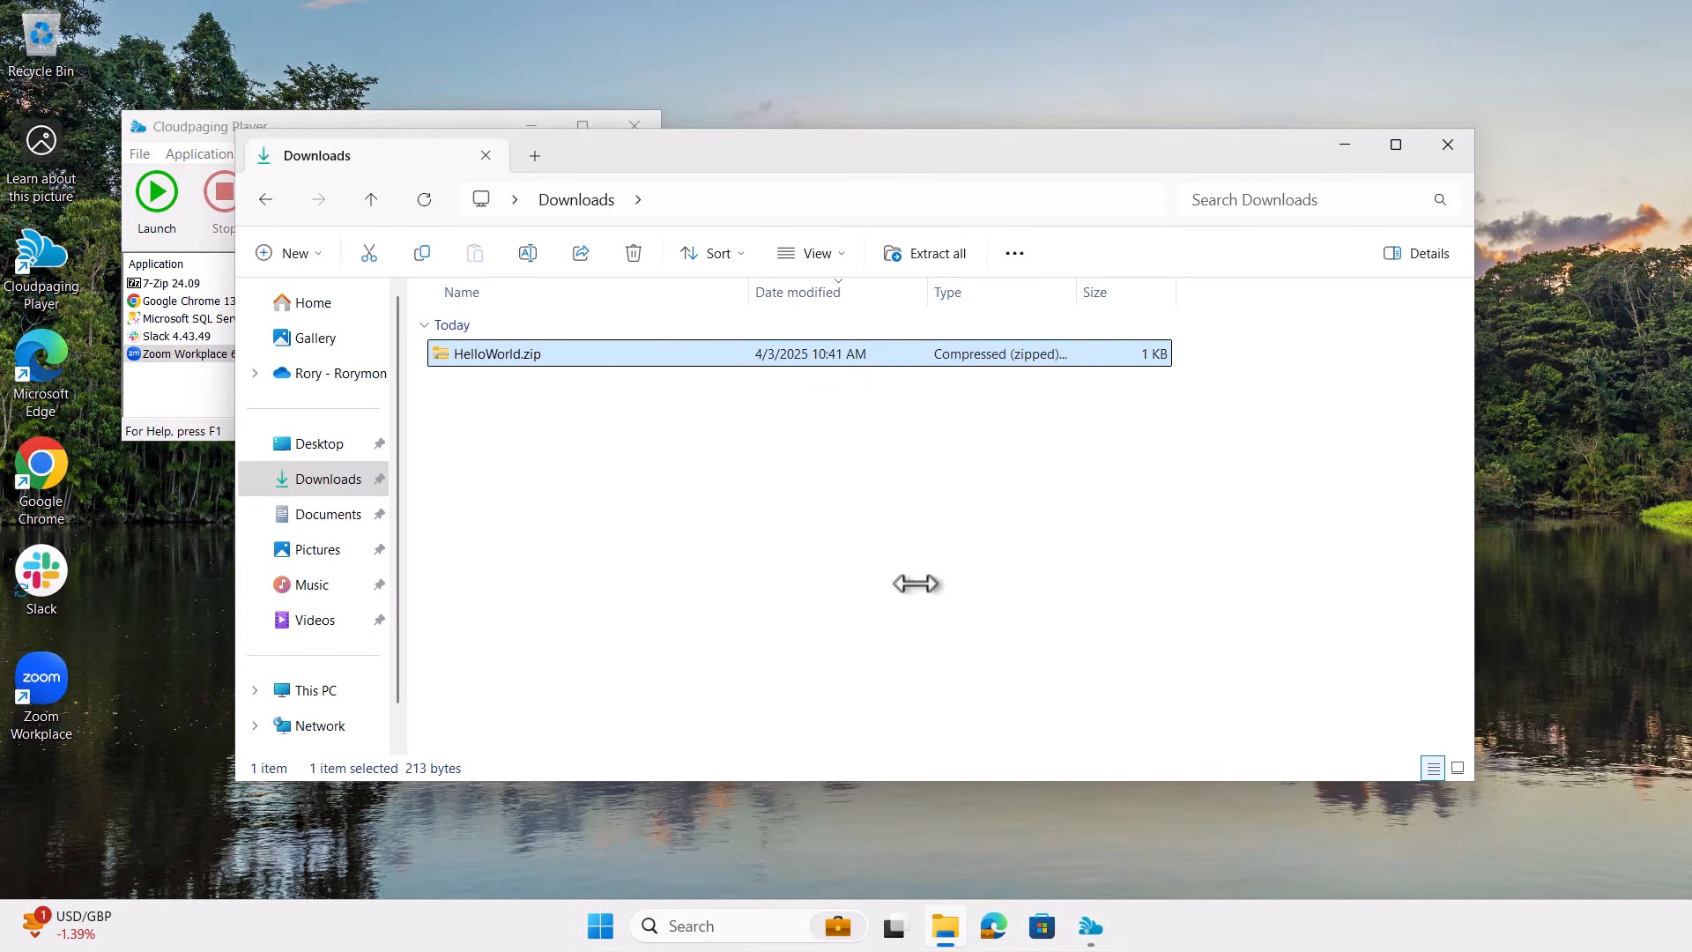
pyautogui.rightClick(687, 355)
pyautogui.click(828, 731)
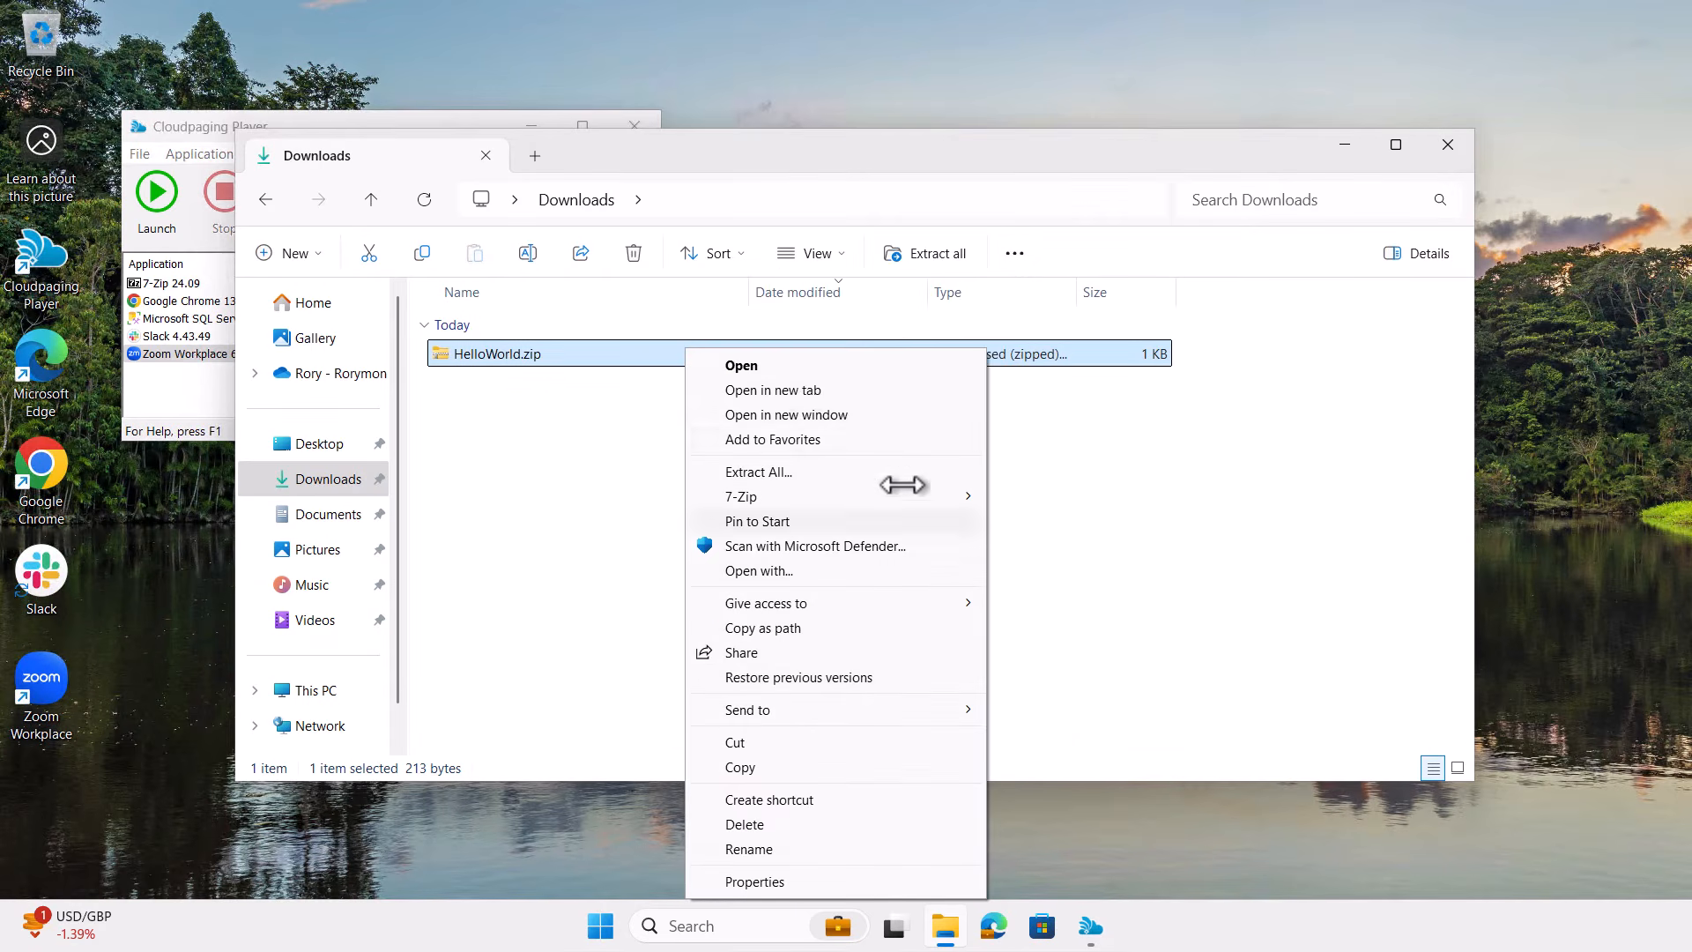
pyautogui.moveTo(851, 497)
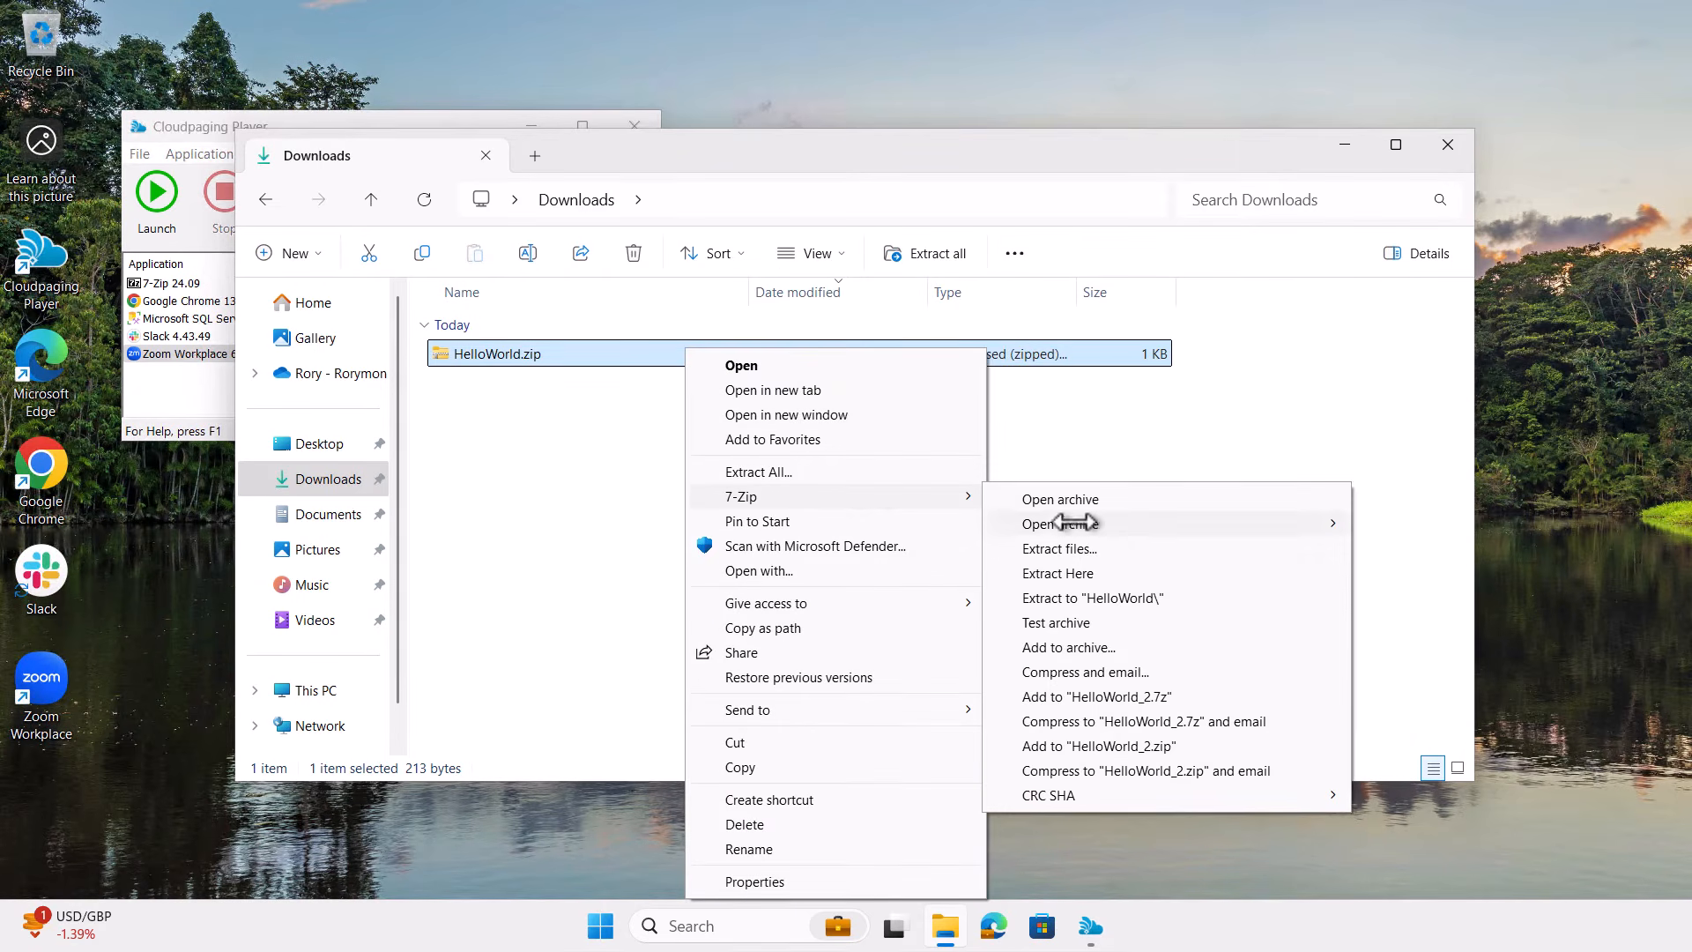
pyautogui.click(1080, 578)
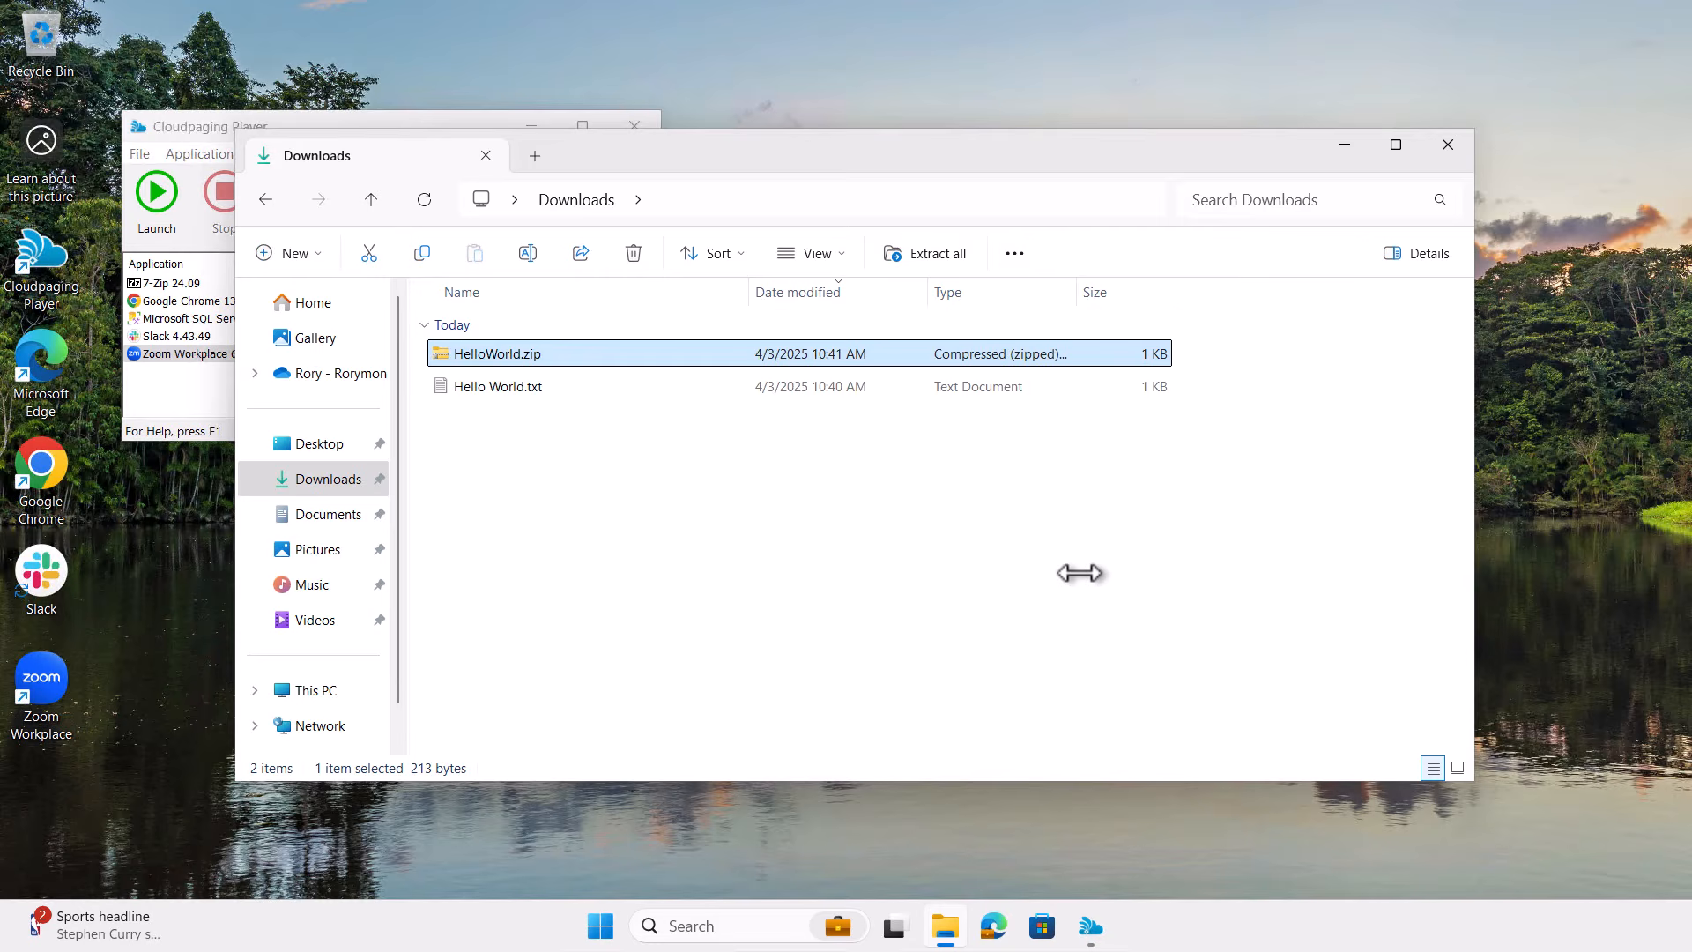
pyautogui.click(1449, 144)
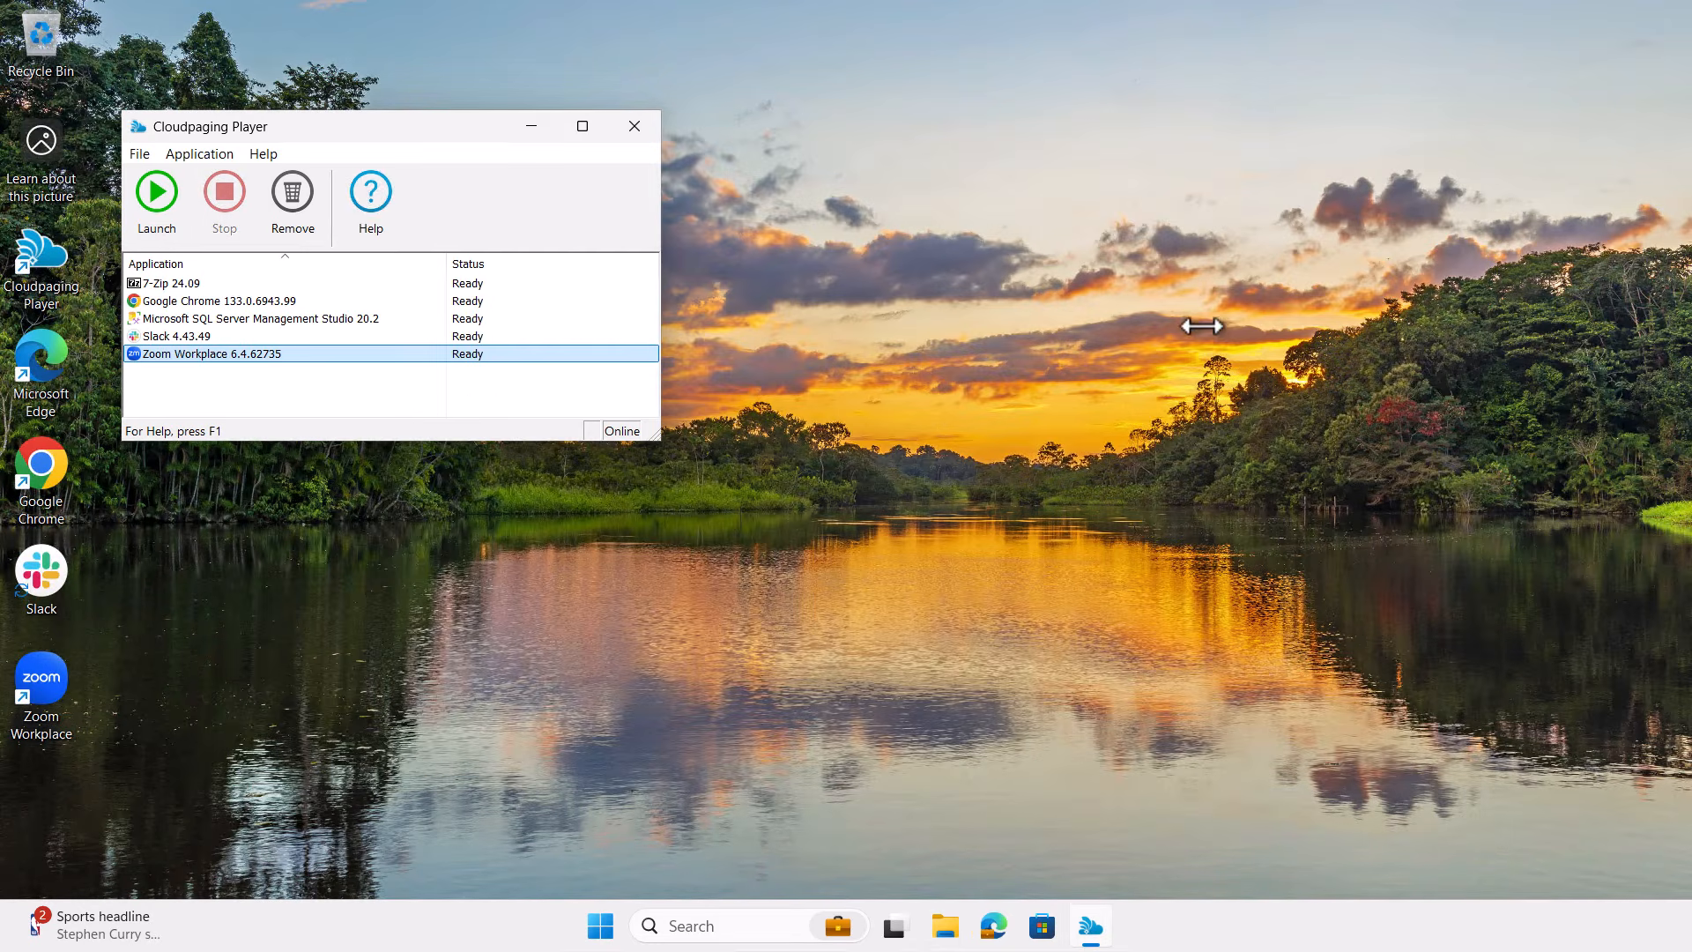
# Step: Launch SQL Server Management Studio 20 from the Microsoft SQL Server Tools 20 folder in the list of all installed apps
pyautogui.click(601, 924)
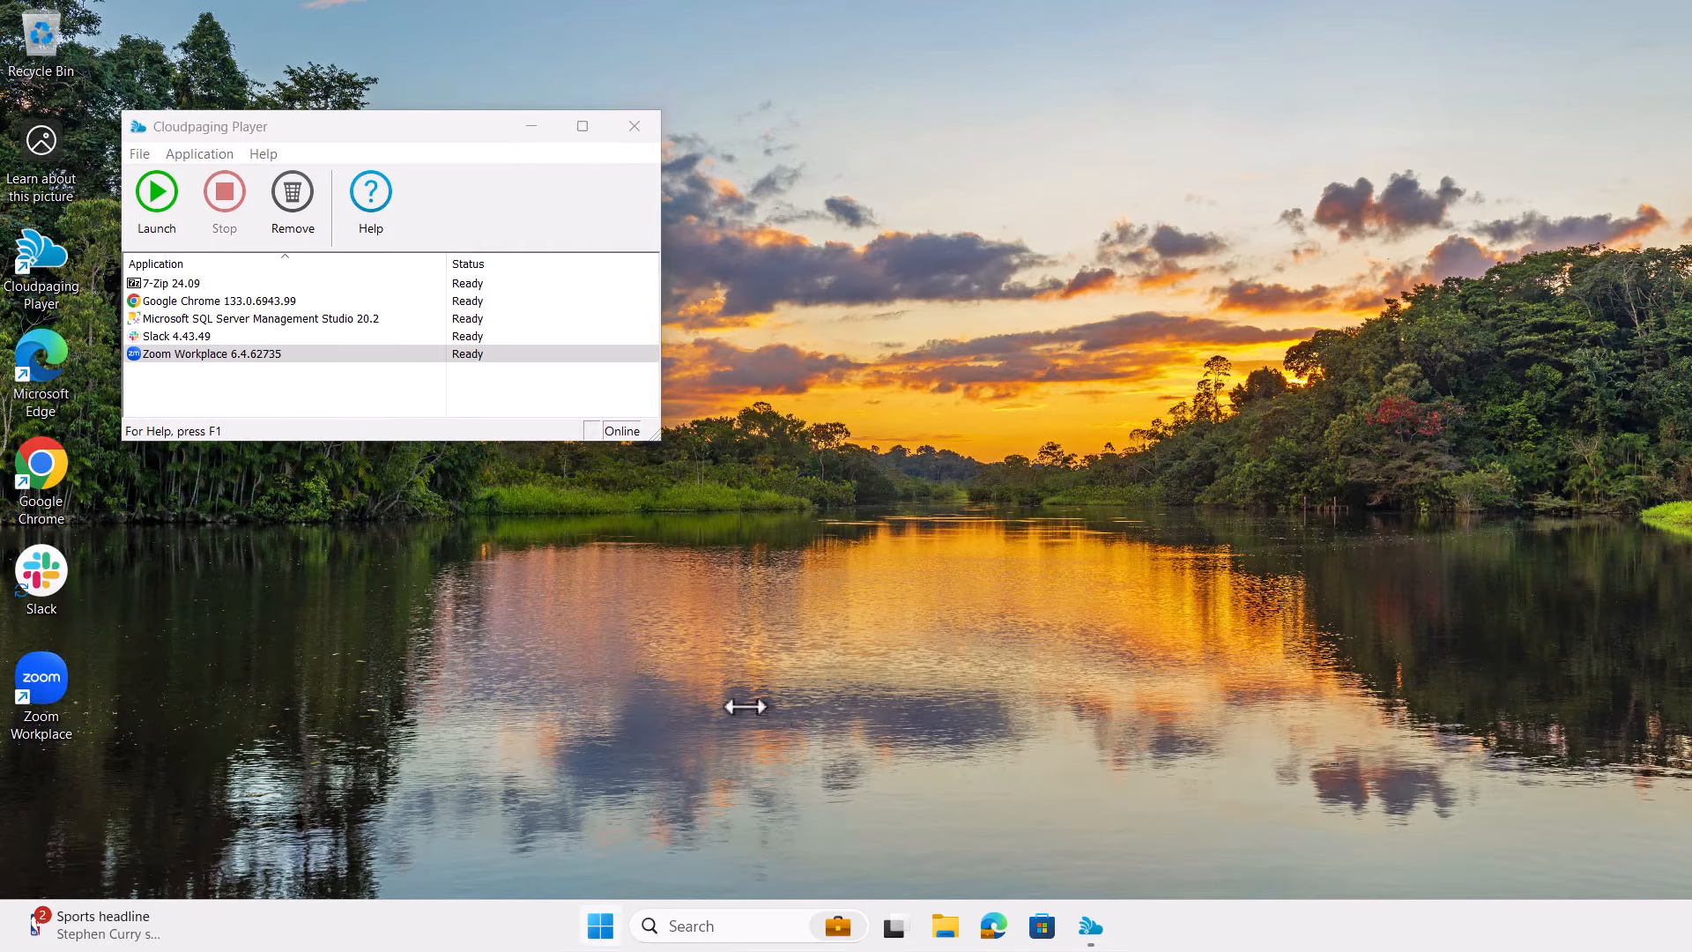
pyautogui.scroll(-10, 1061, 423)
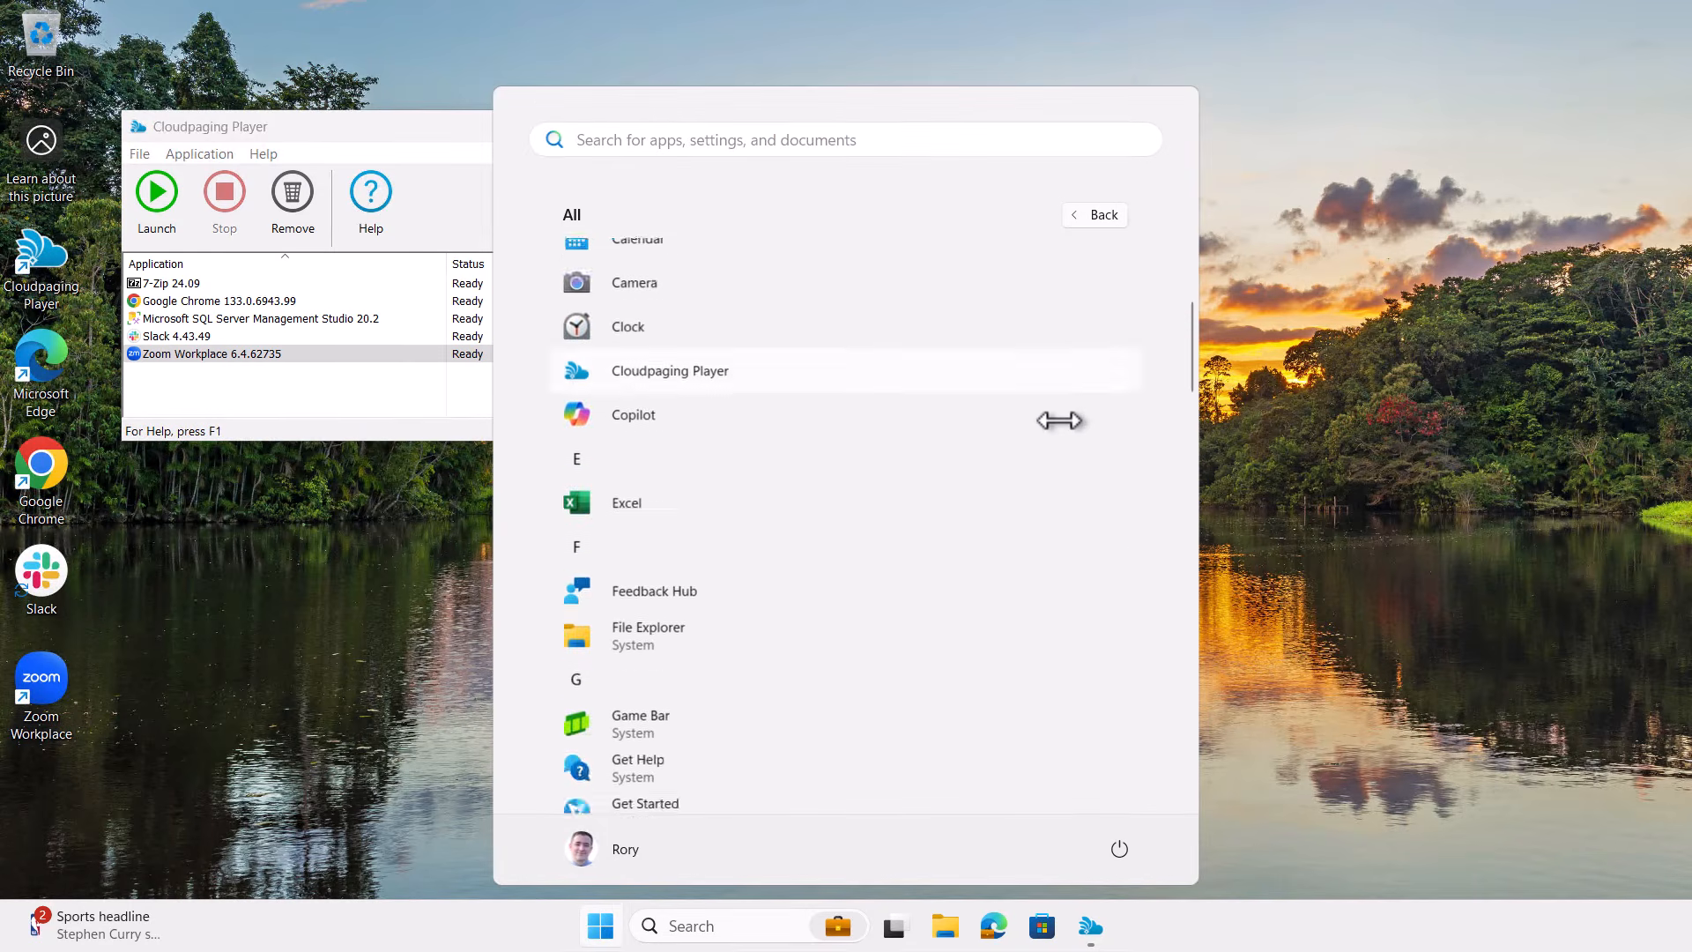
pyautogui.click(1084, 613)
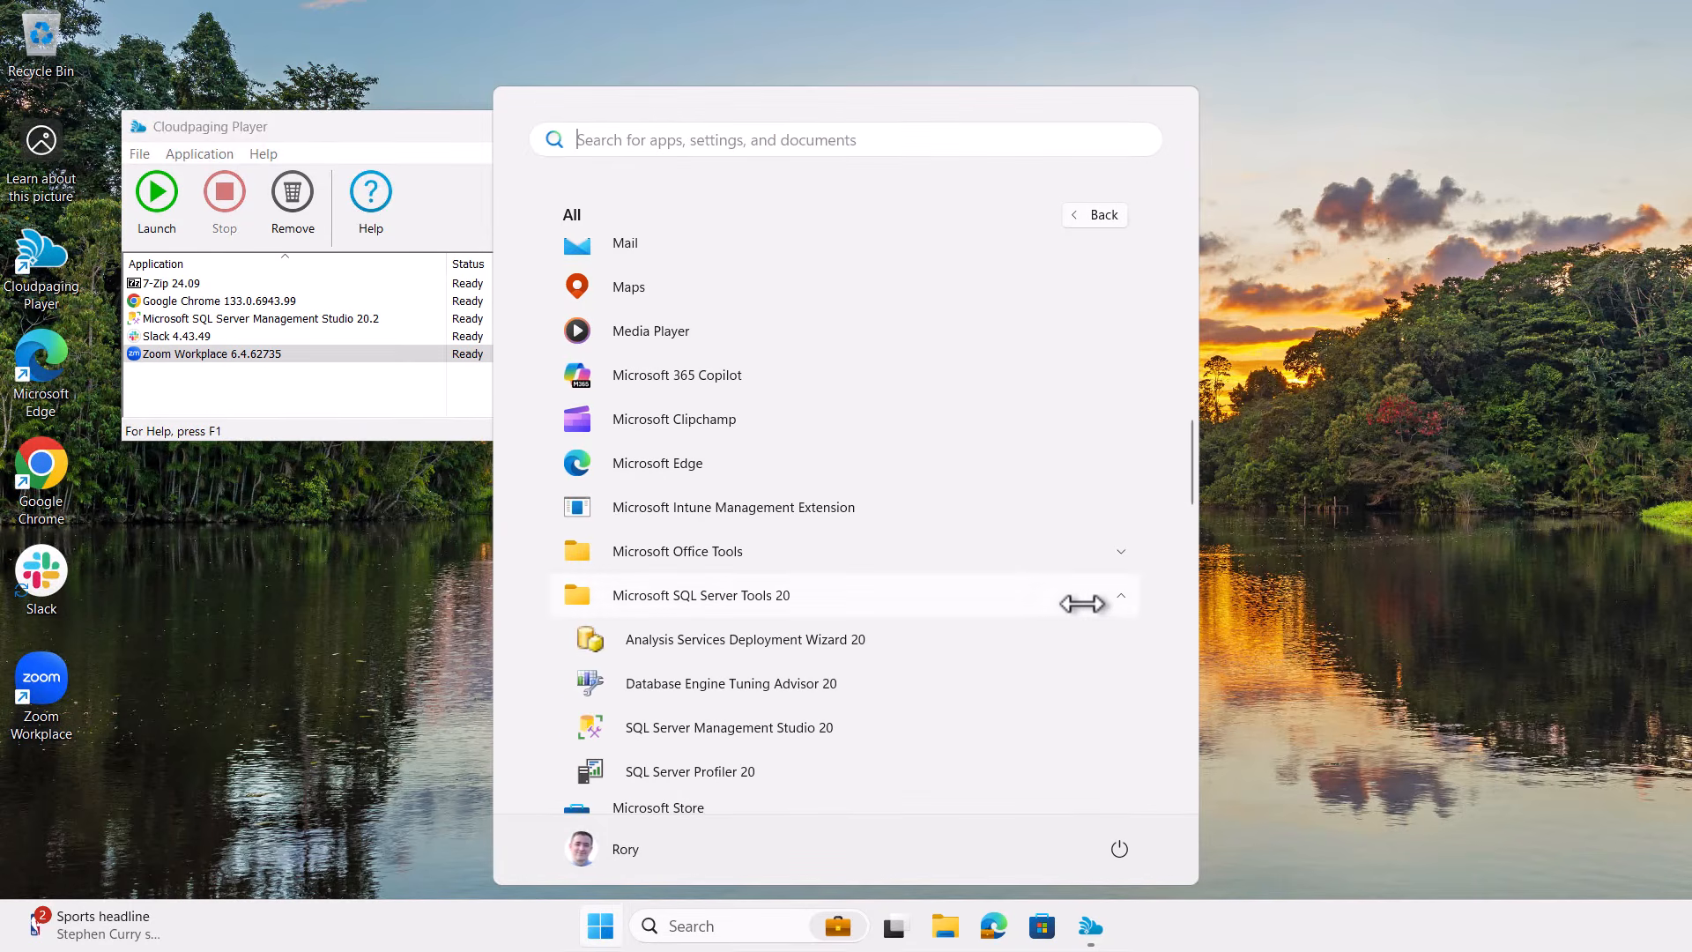
pyautogui.scroll(-2, 1083, 603)
pyautogui.scroll(-2, 1082, 603)
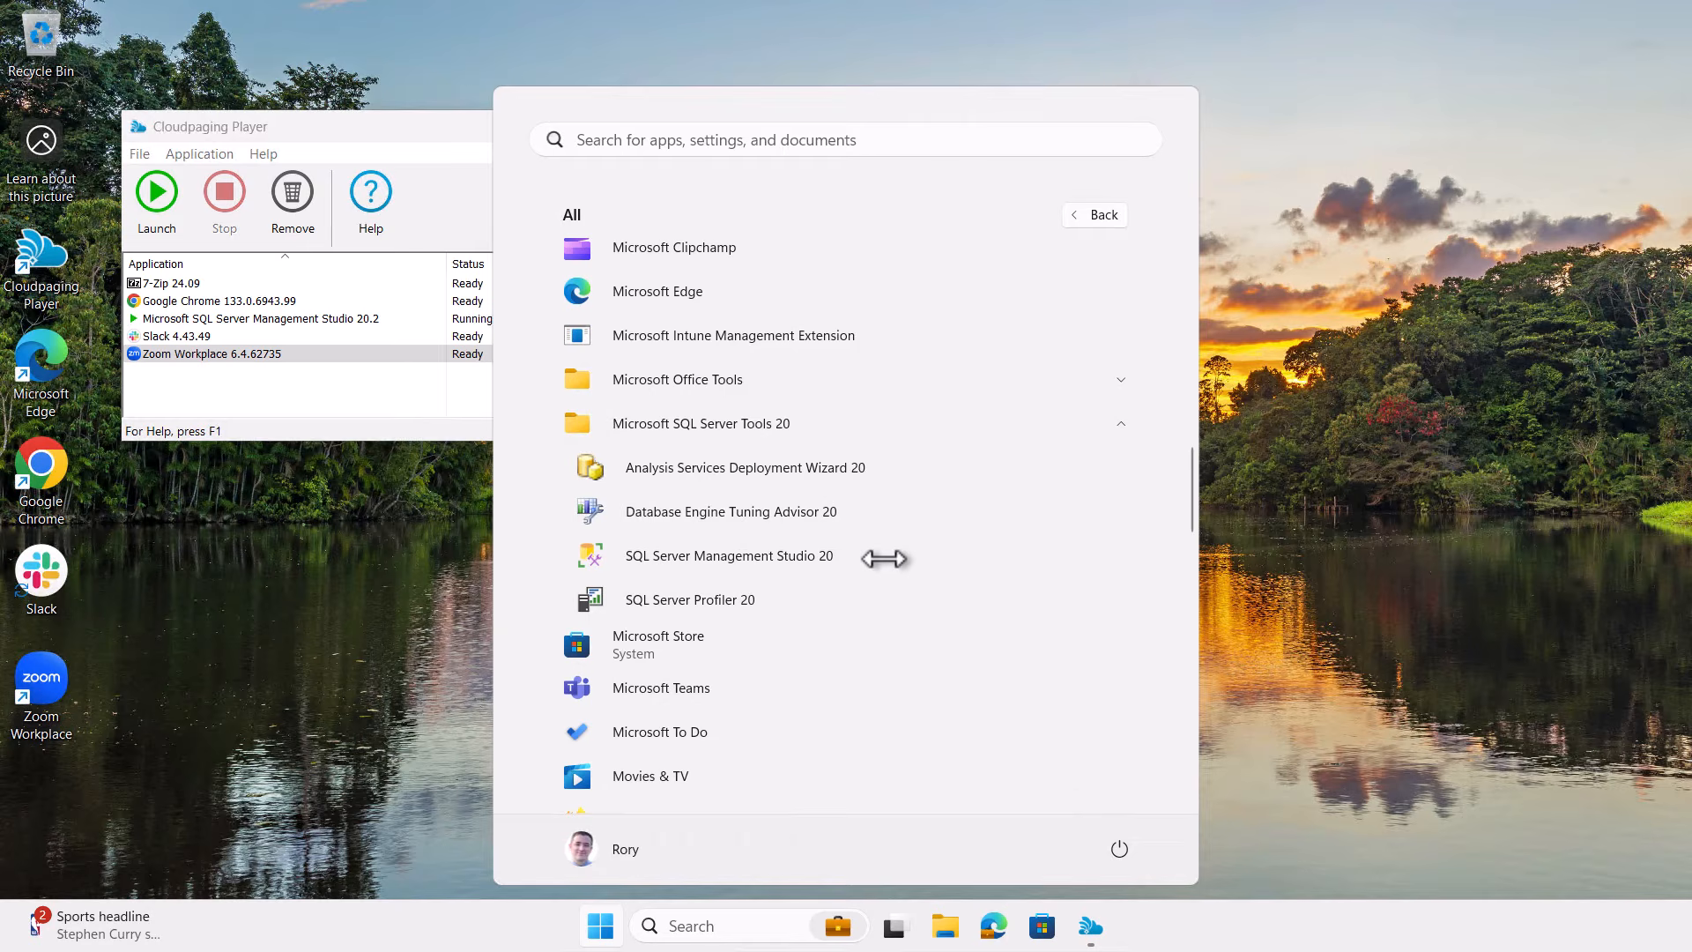
pyautogui.click(1373, 464)
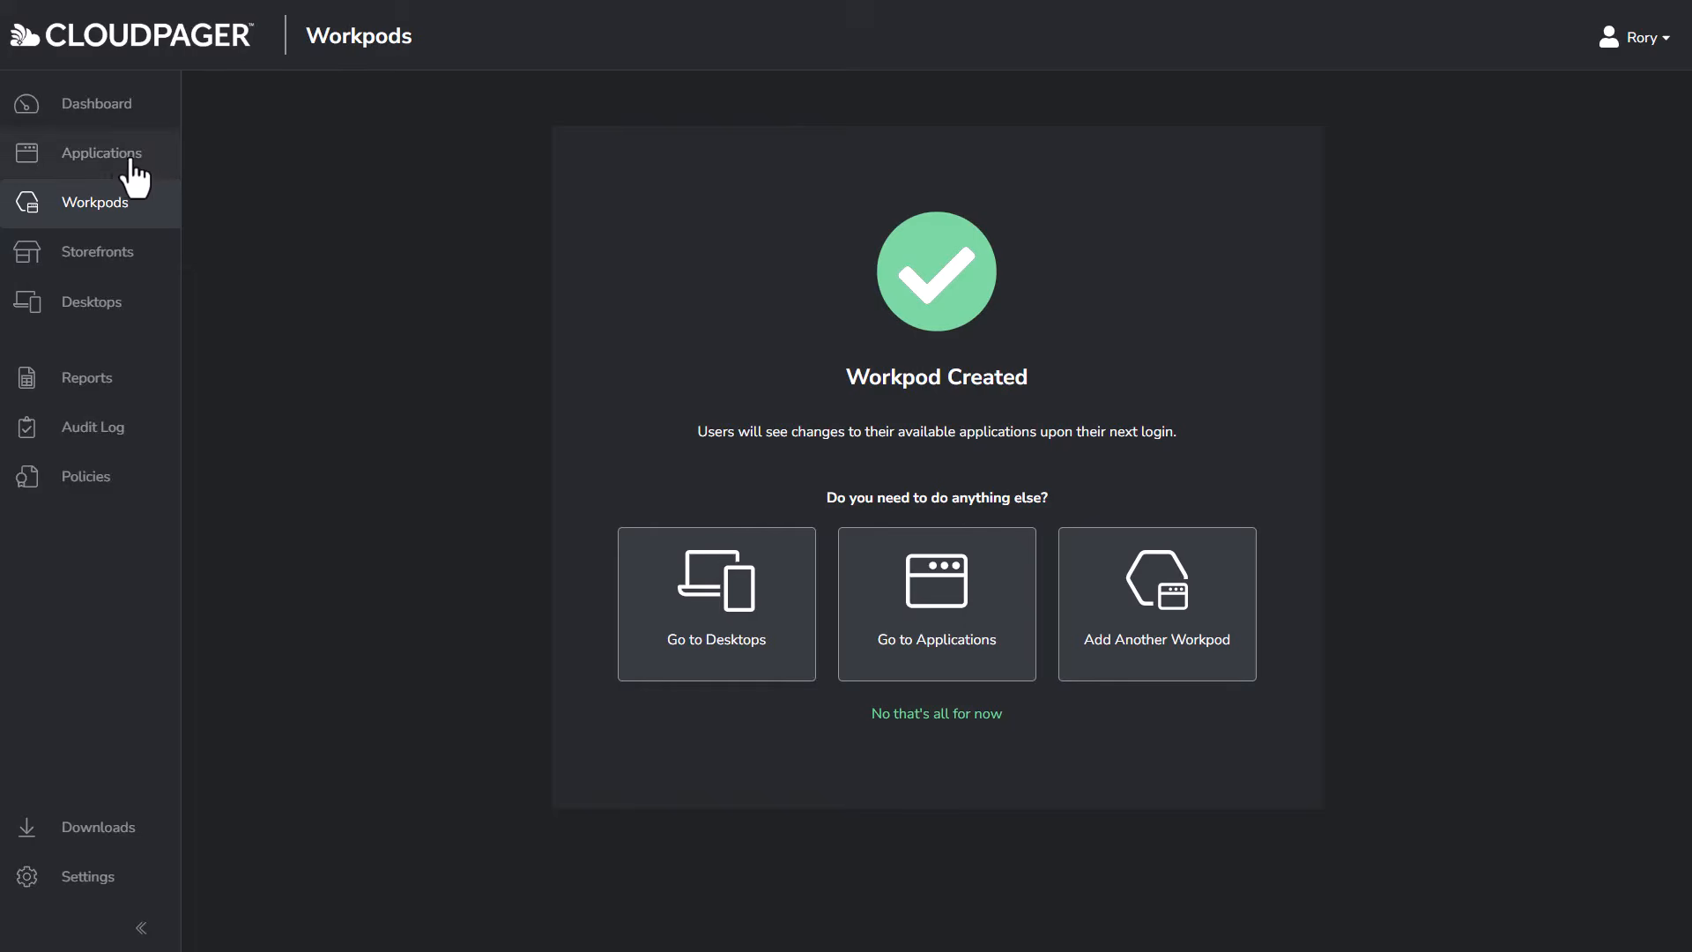
# Step: Switch to Cloudpager and look over the application details of Microsoft SQL Server Management Studio 20.2
pyautogui.click(129, 155)
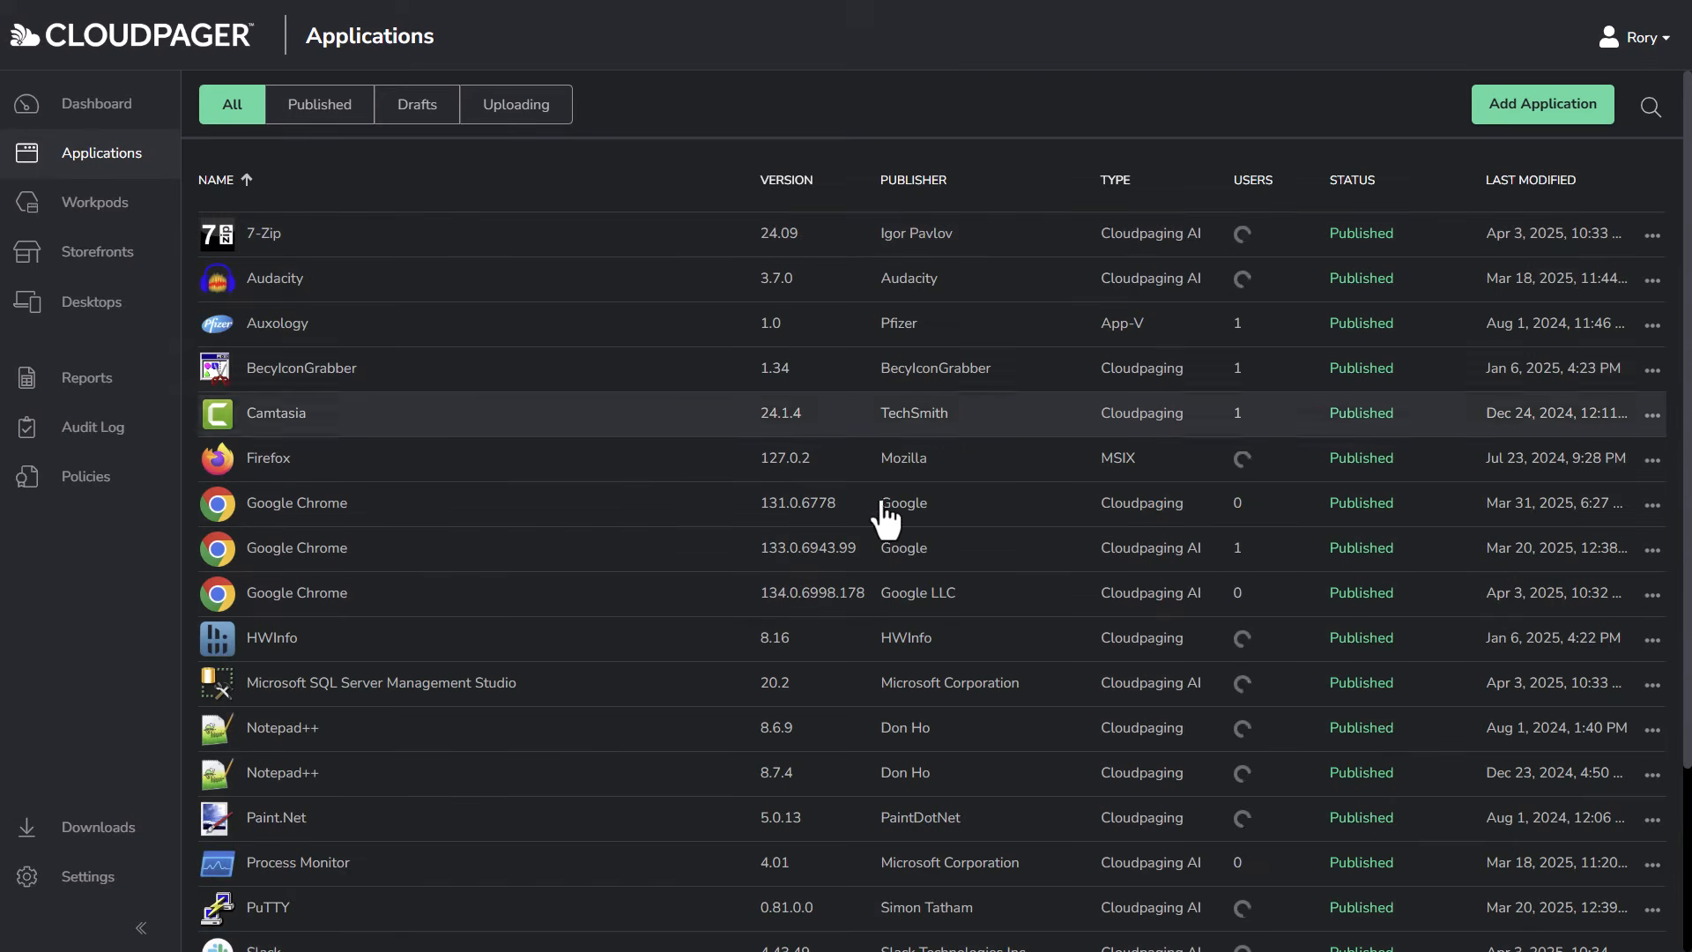
pyautogui.click(573, 701)
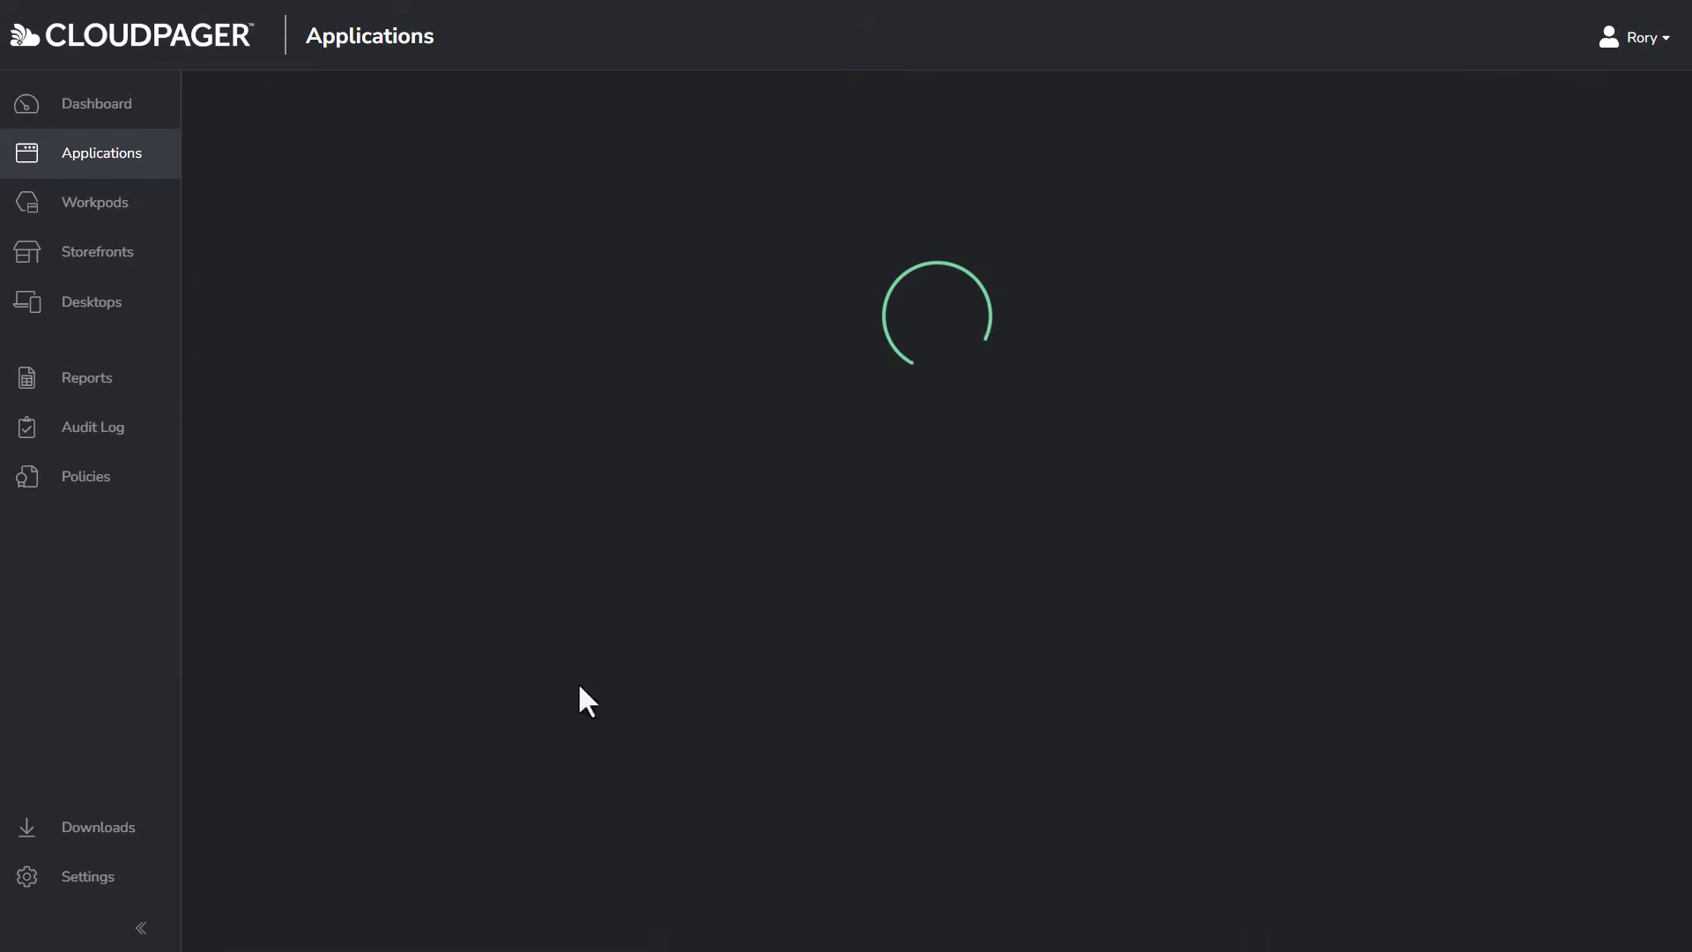
pyautogui.scroll(-5, 821, 616)
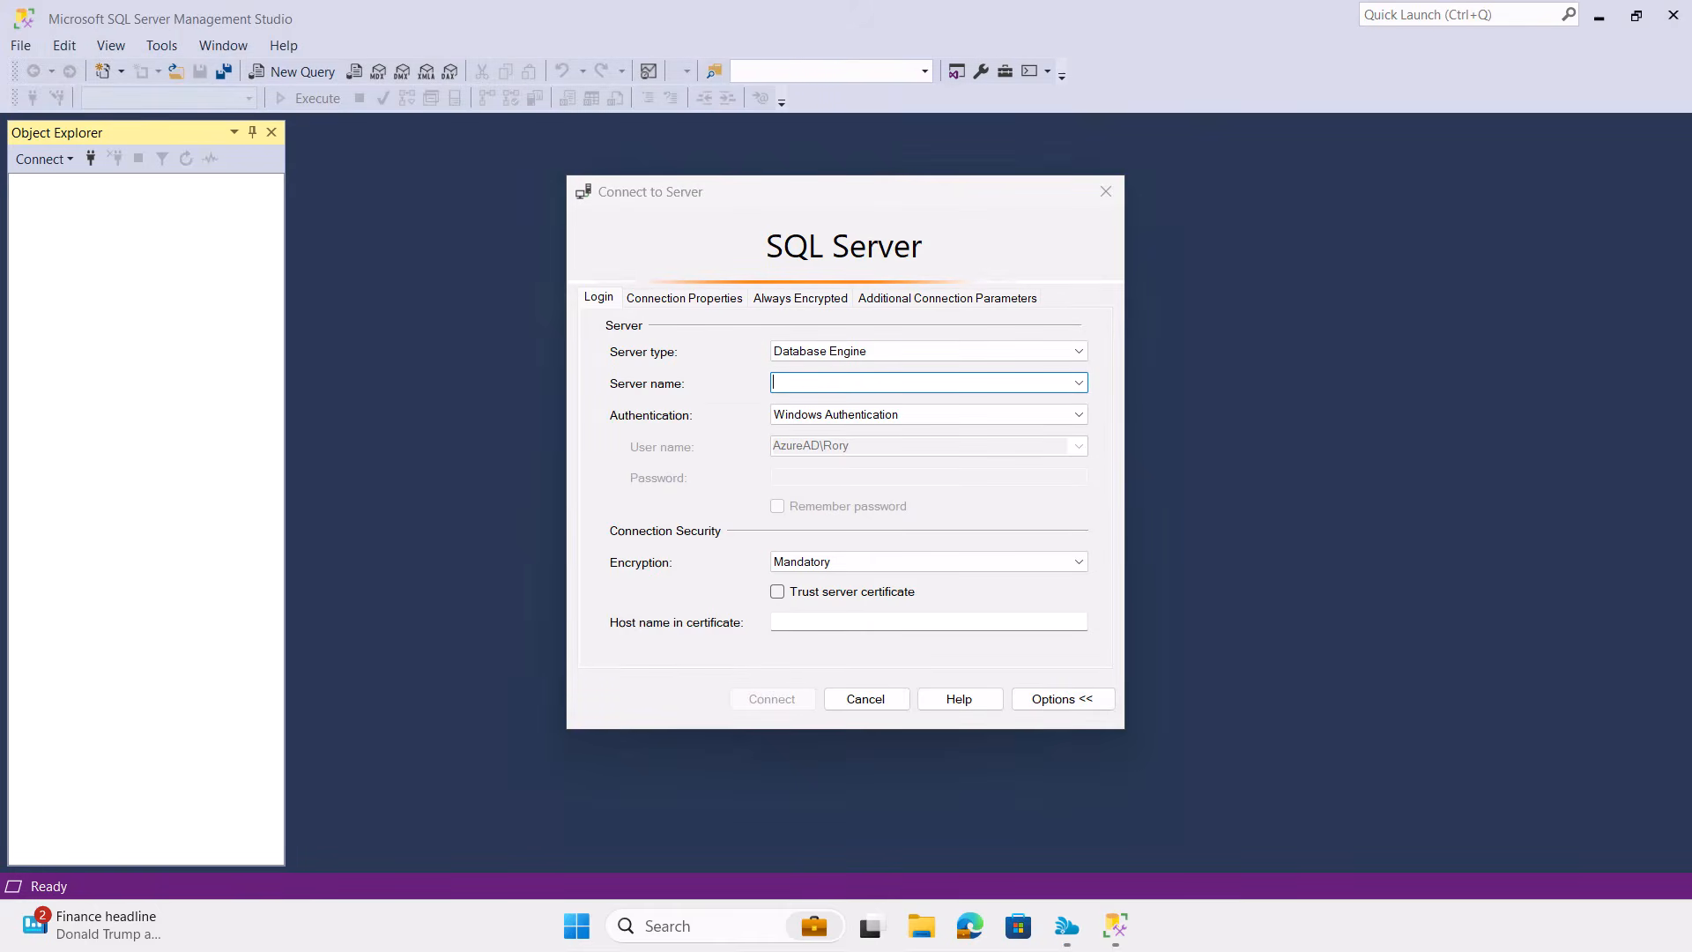
# Step: Dismiss the Connect to Server dialog and close both SQL Server Management Studio and Zoom Workplace on the Cloud PC
pyautogui.click(1106, 191)
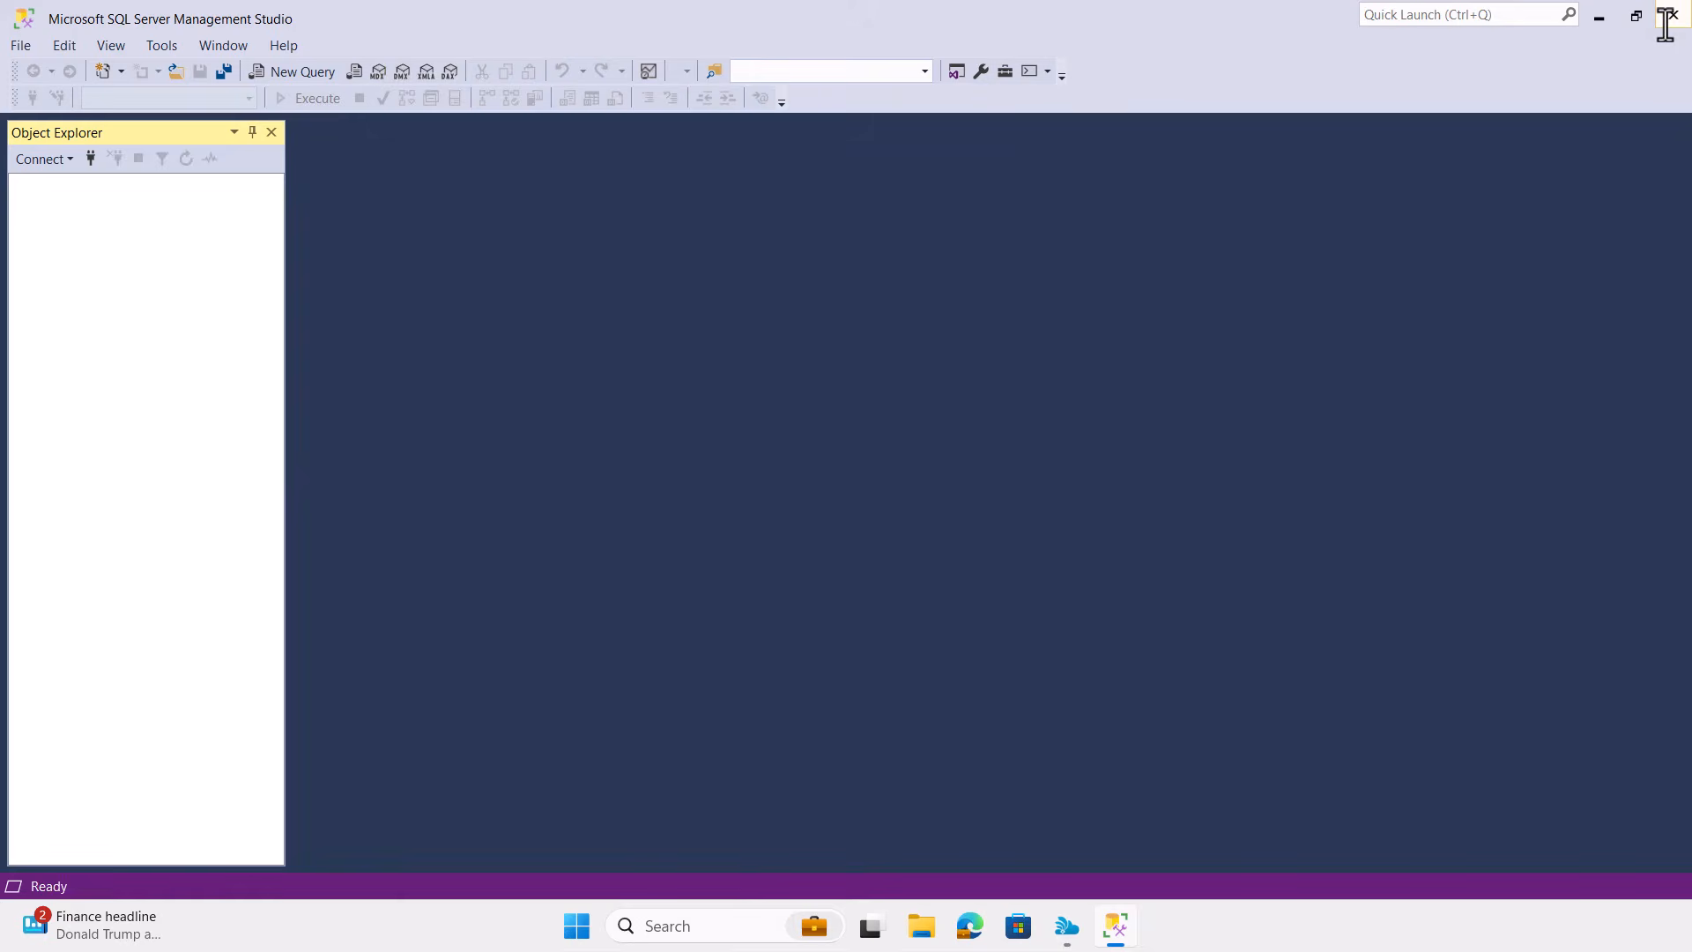
pyautogui.click(1668, 18)
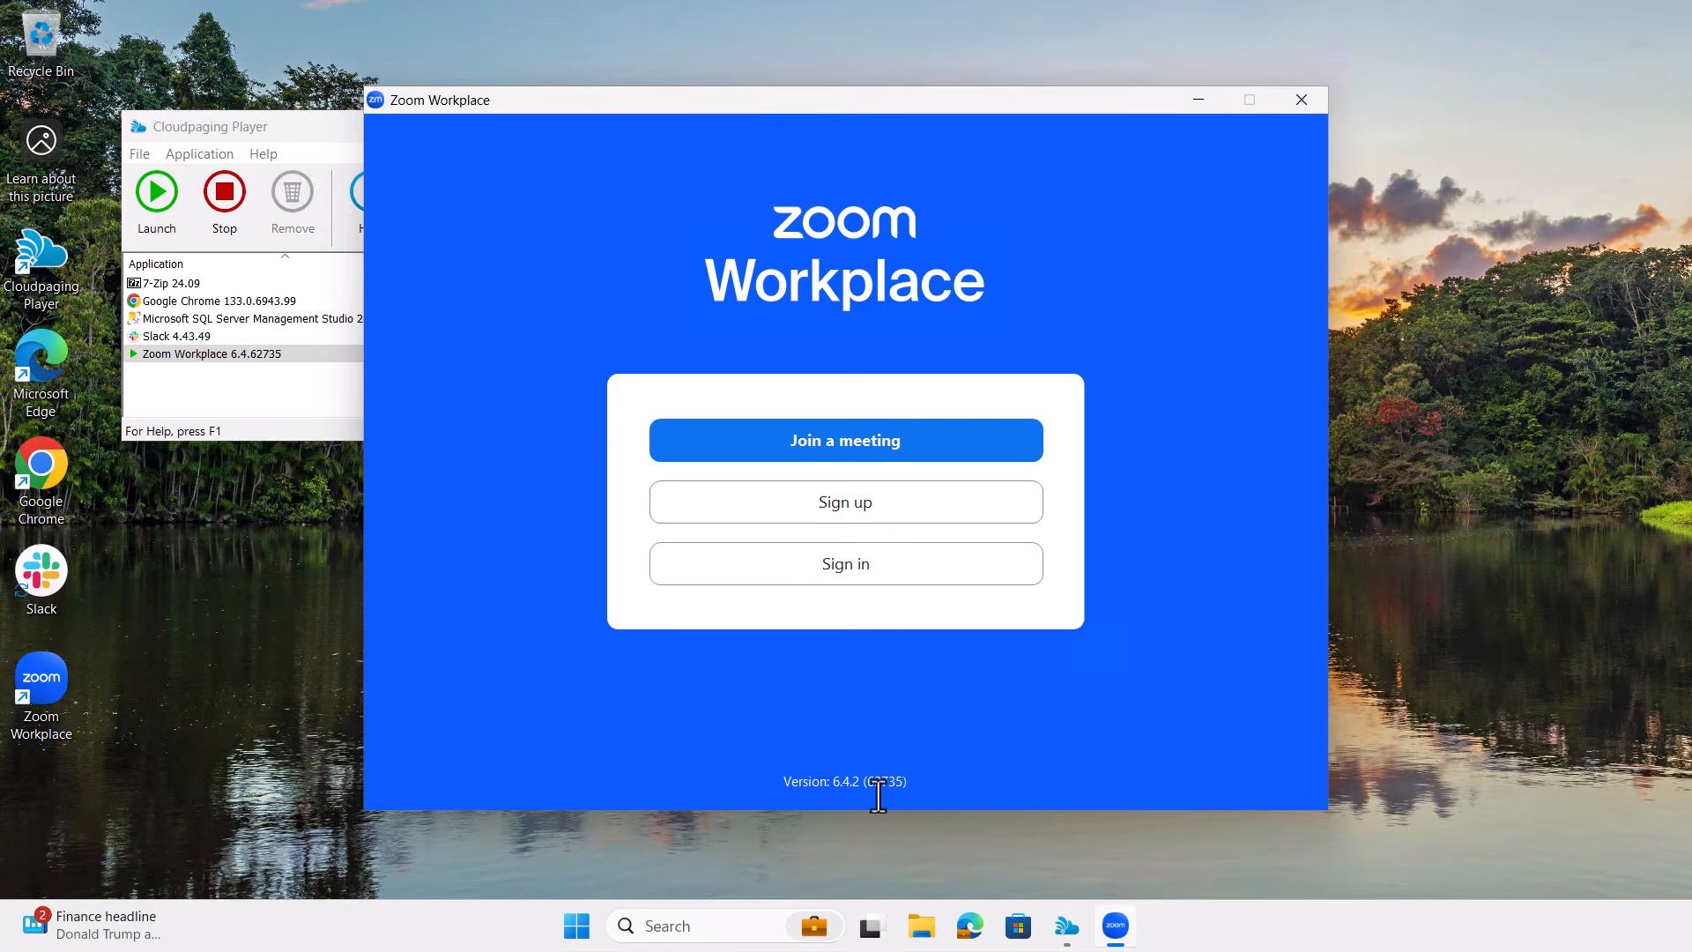
pyautogui.click(1283, 100)
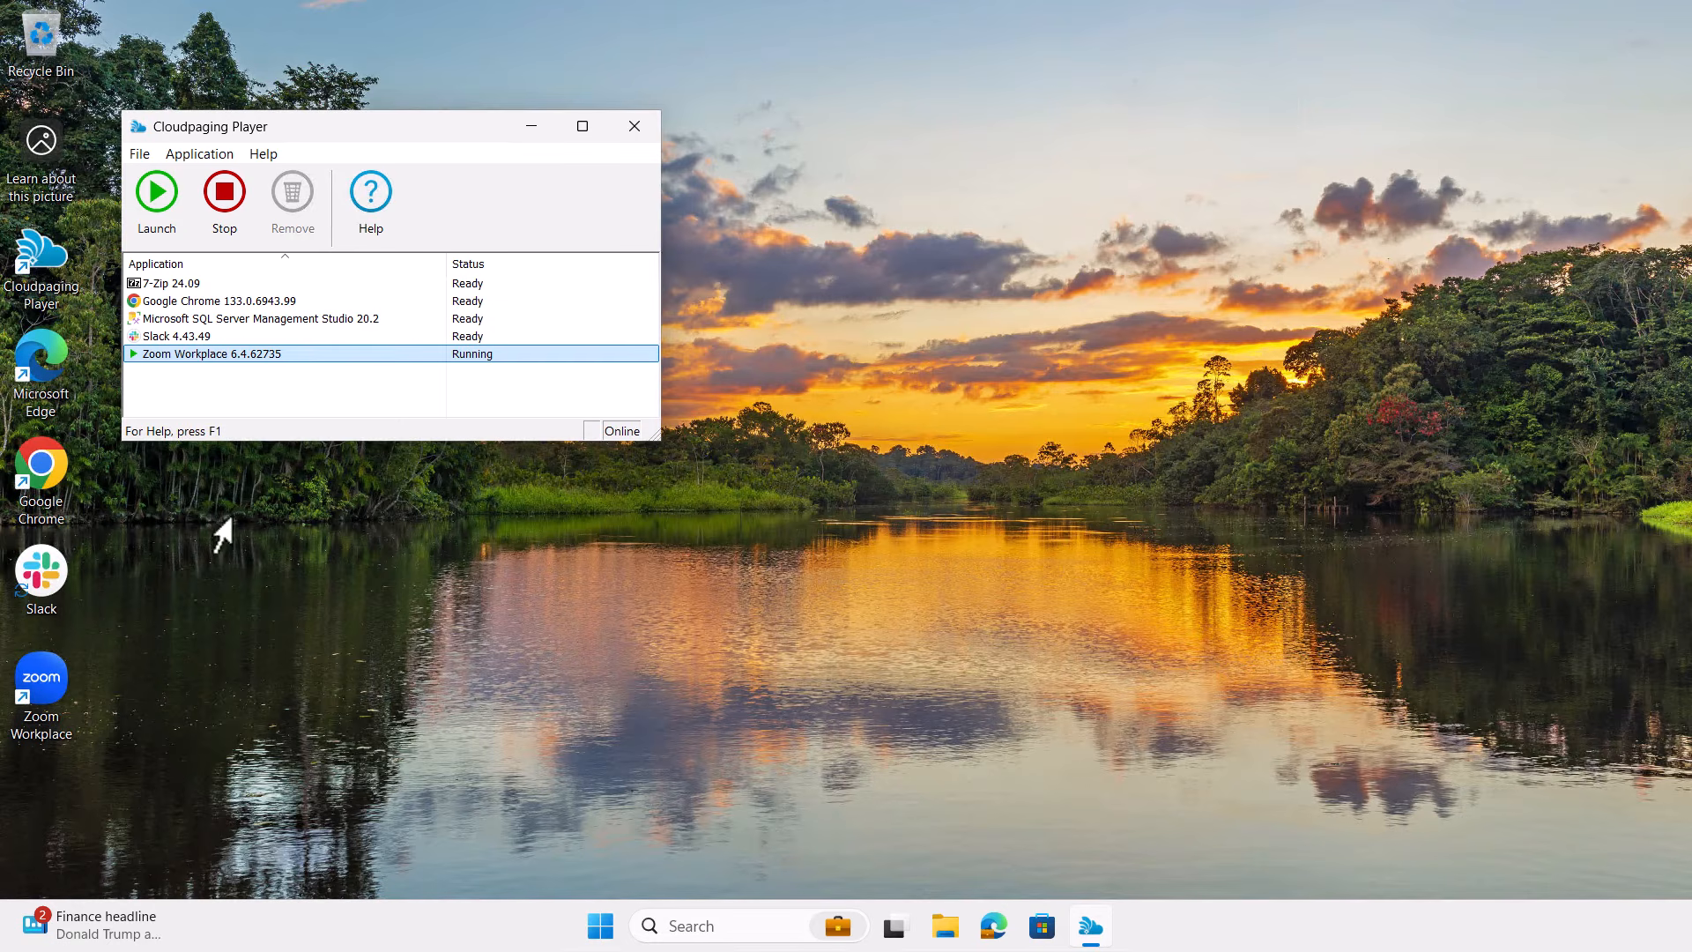
# Step: Launch Google Chrome on the Cloud PC and open the Numecent website from its new tab shortcut
pyautogui.doubleClick(45, 507)
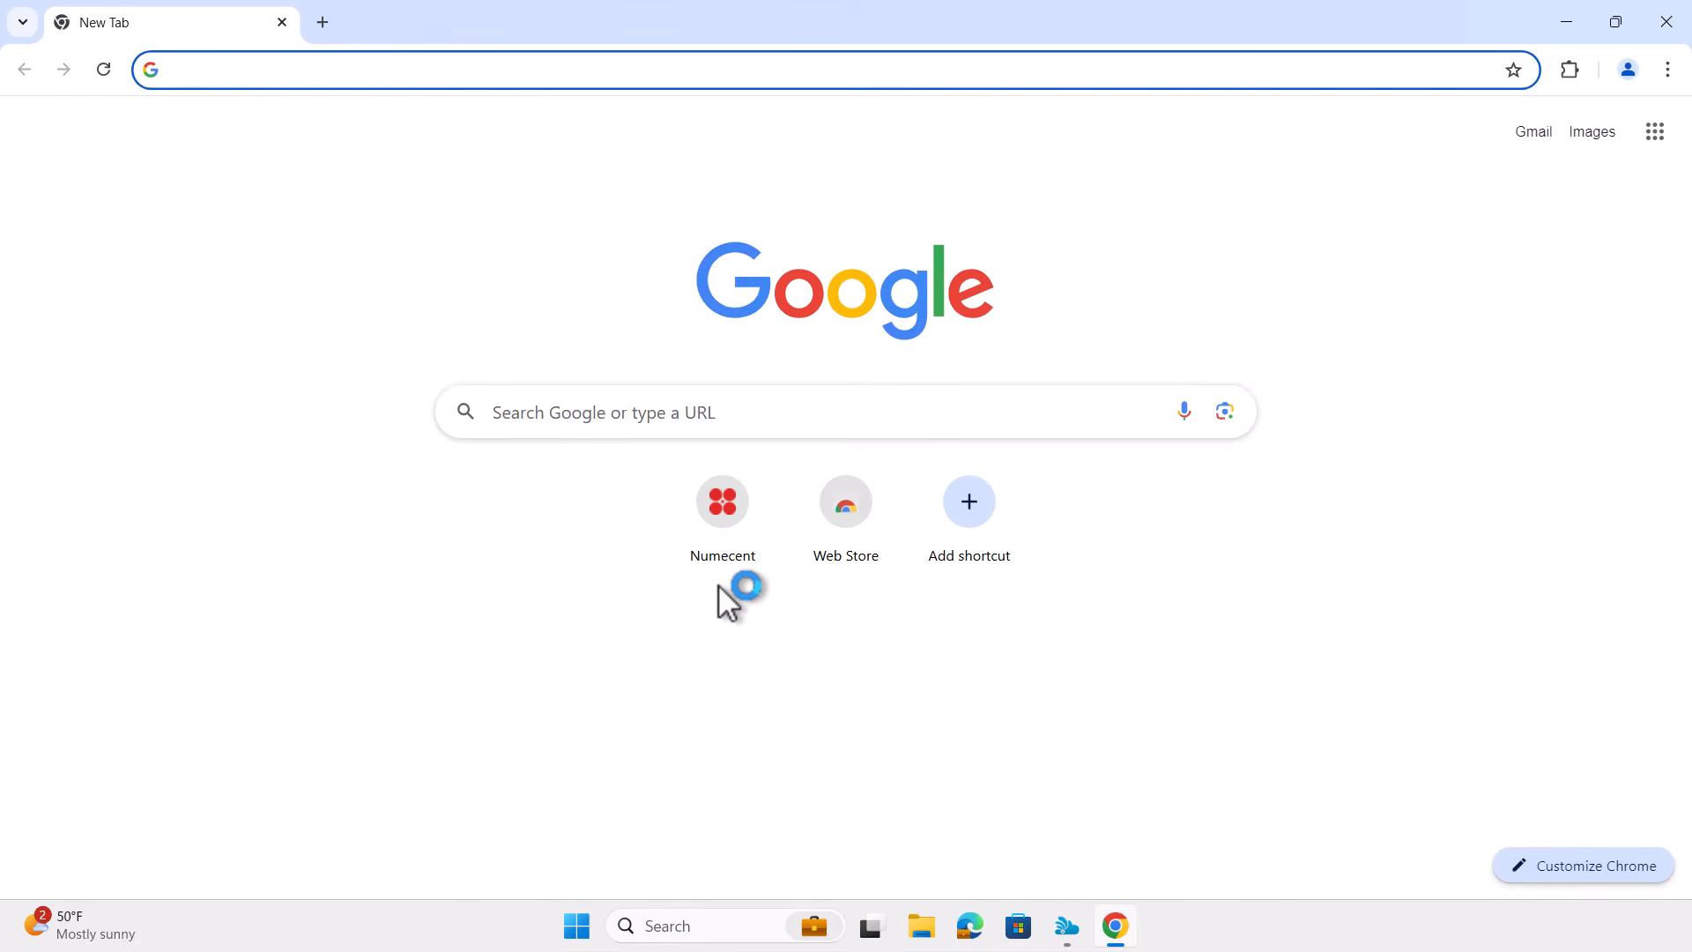
pyautogui.click(723, 542)
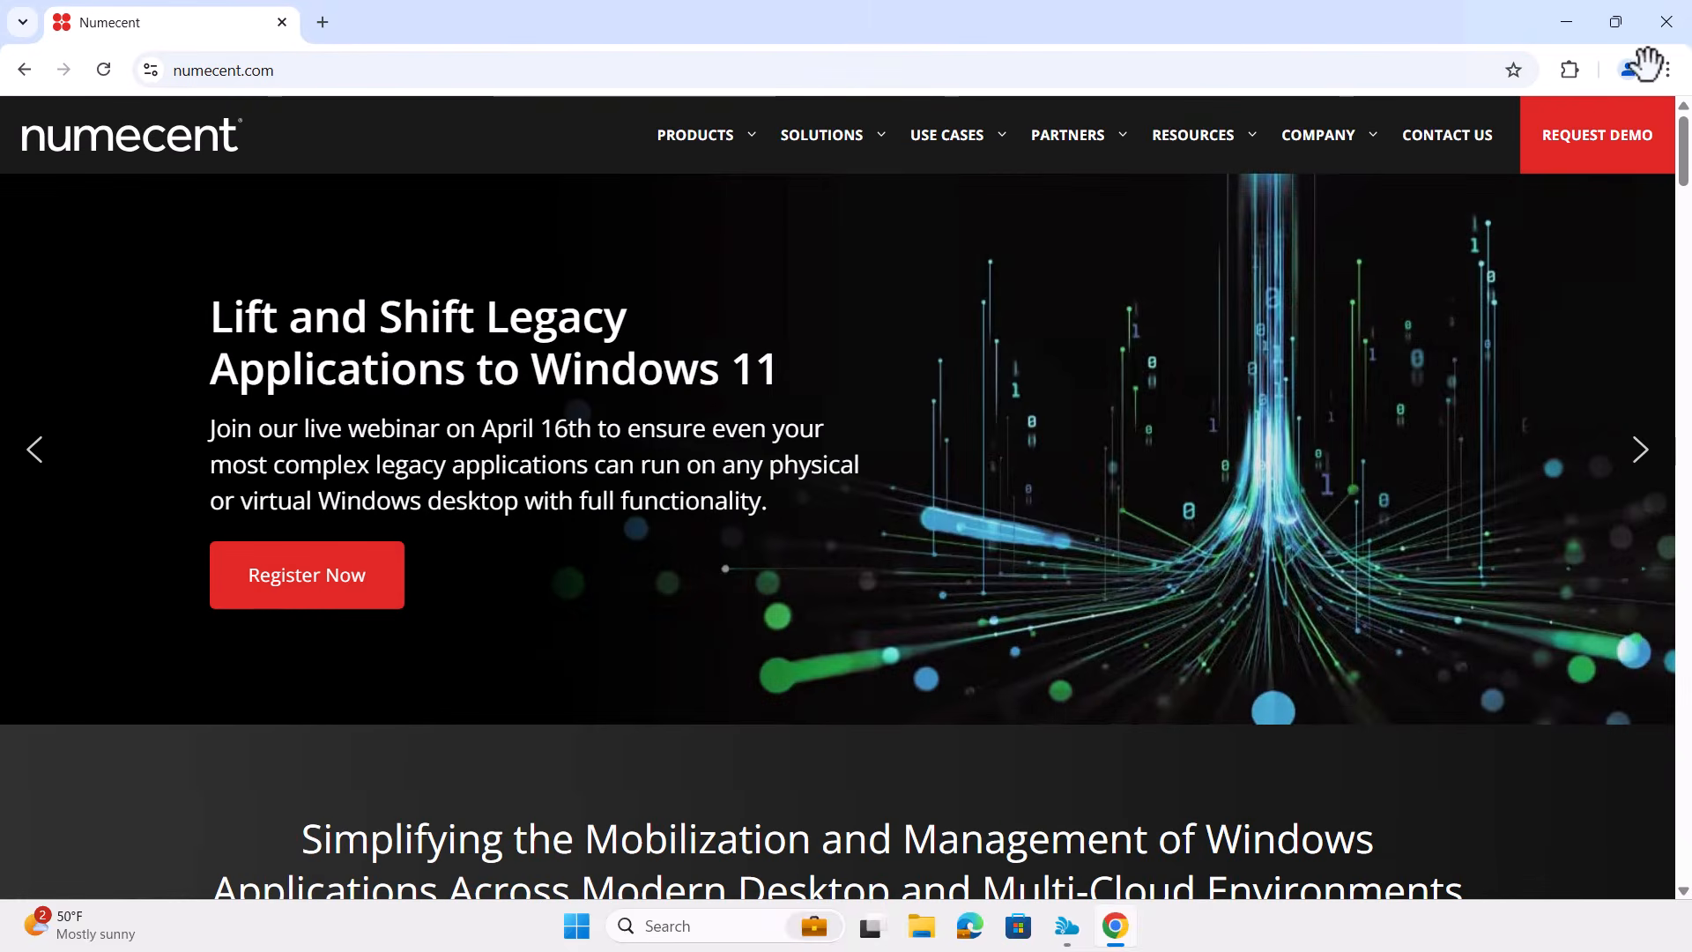
# Step: Check the version on the About Google Chrome page, then accept the Numecent site's cookies and close the browser
pyautogui.click(1665, 69)
pyautogui.moveTo(1545, 745)
pyautogui.scroll(-2, 1545, 745)
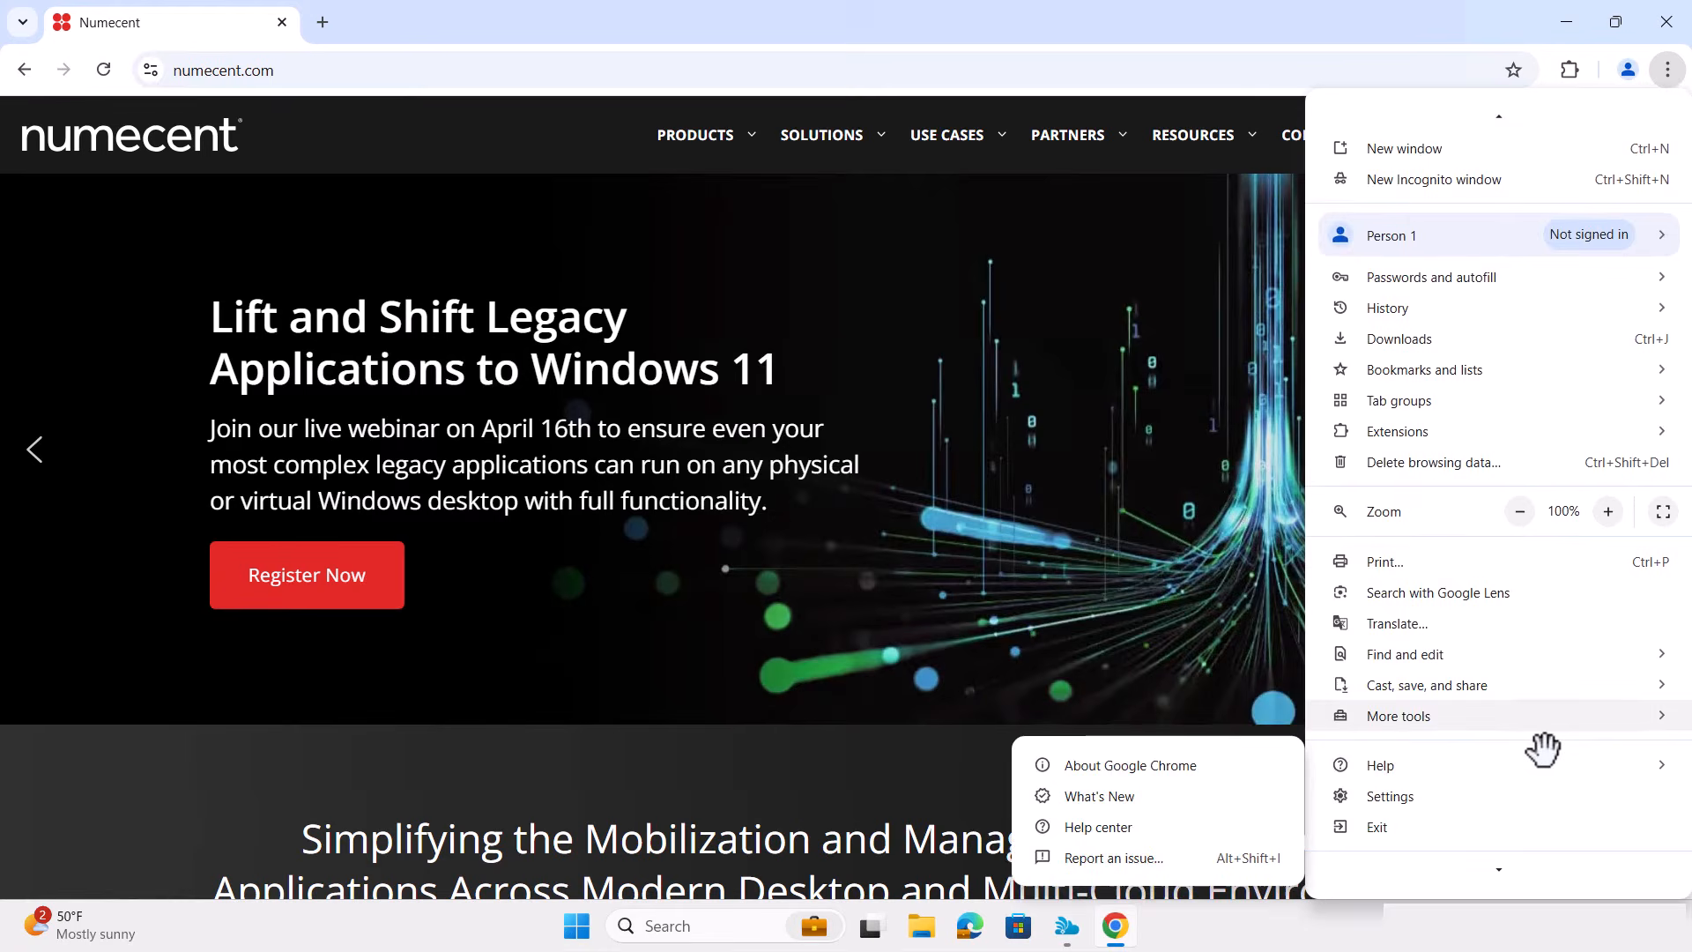
pyautogui.click(1171, 737)
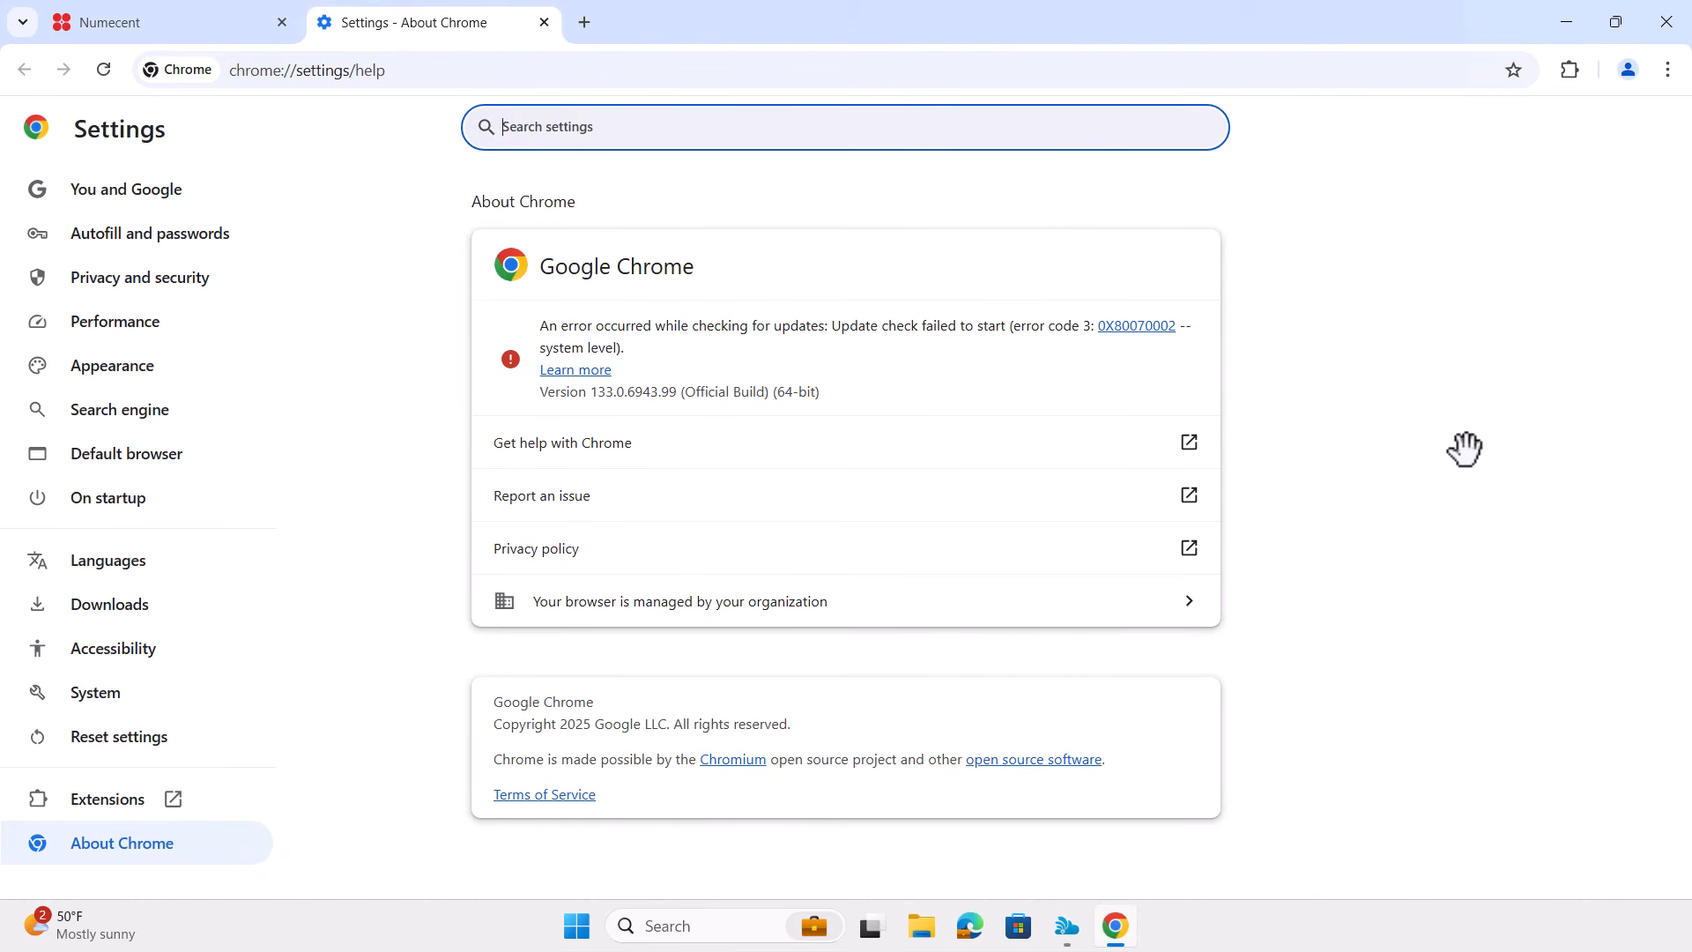
pyautogui.click(542, 23)
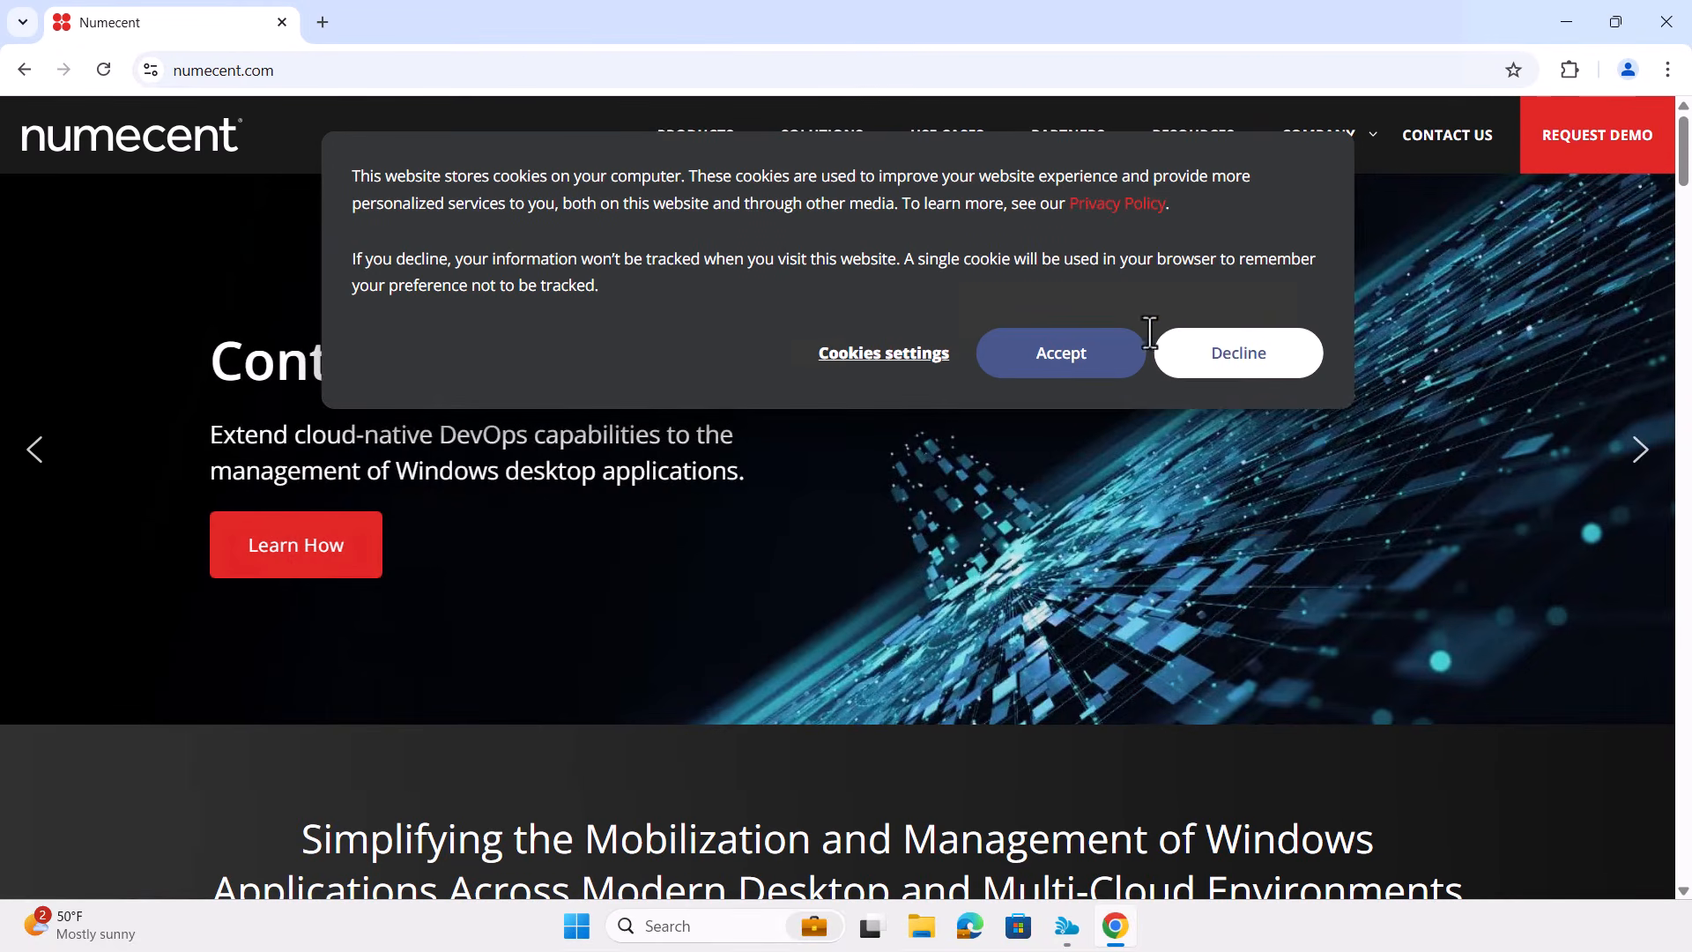
pyautogui.click(1108, 346)
pyautogui.click(1667, 22)
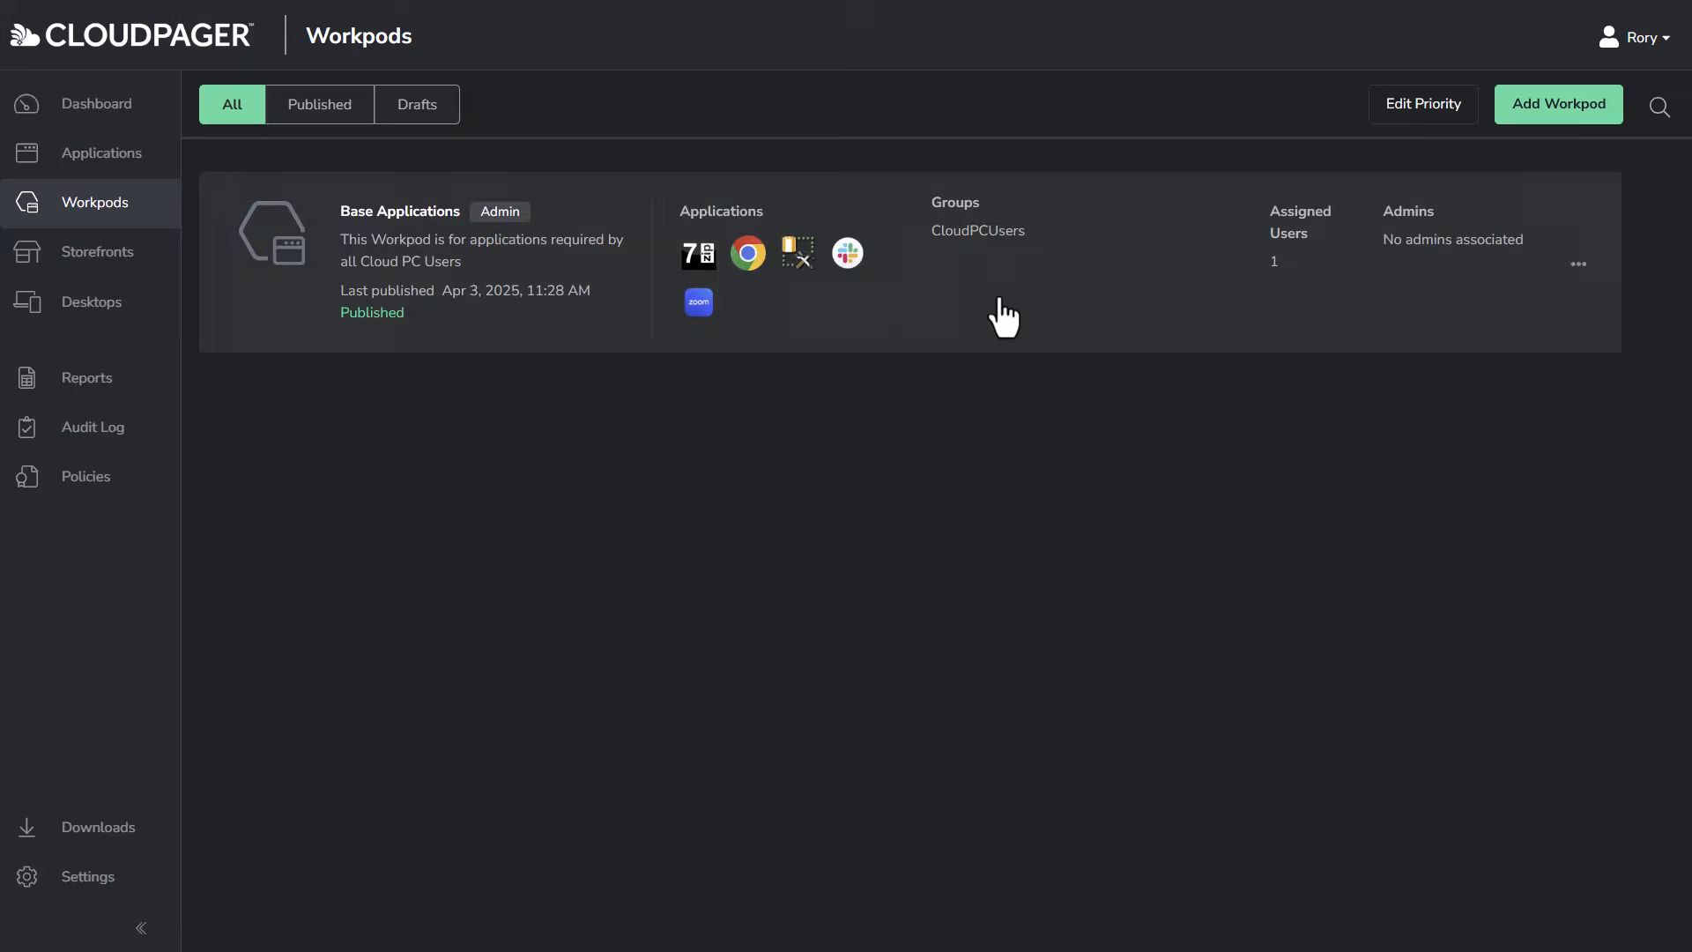
# Step: In Cloudpager, edit the Base Applications Workpod to replace Google Chrome 133.0.6943.99 with Google Chrome 134.0.6998.178
pyautogui.click(1002, 316)
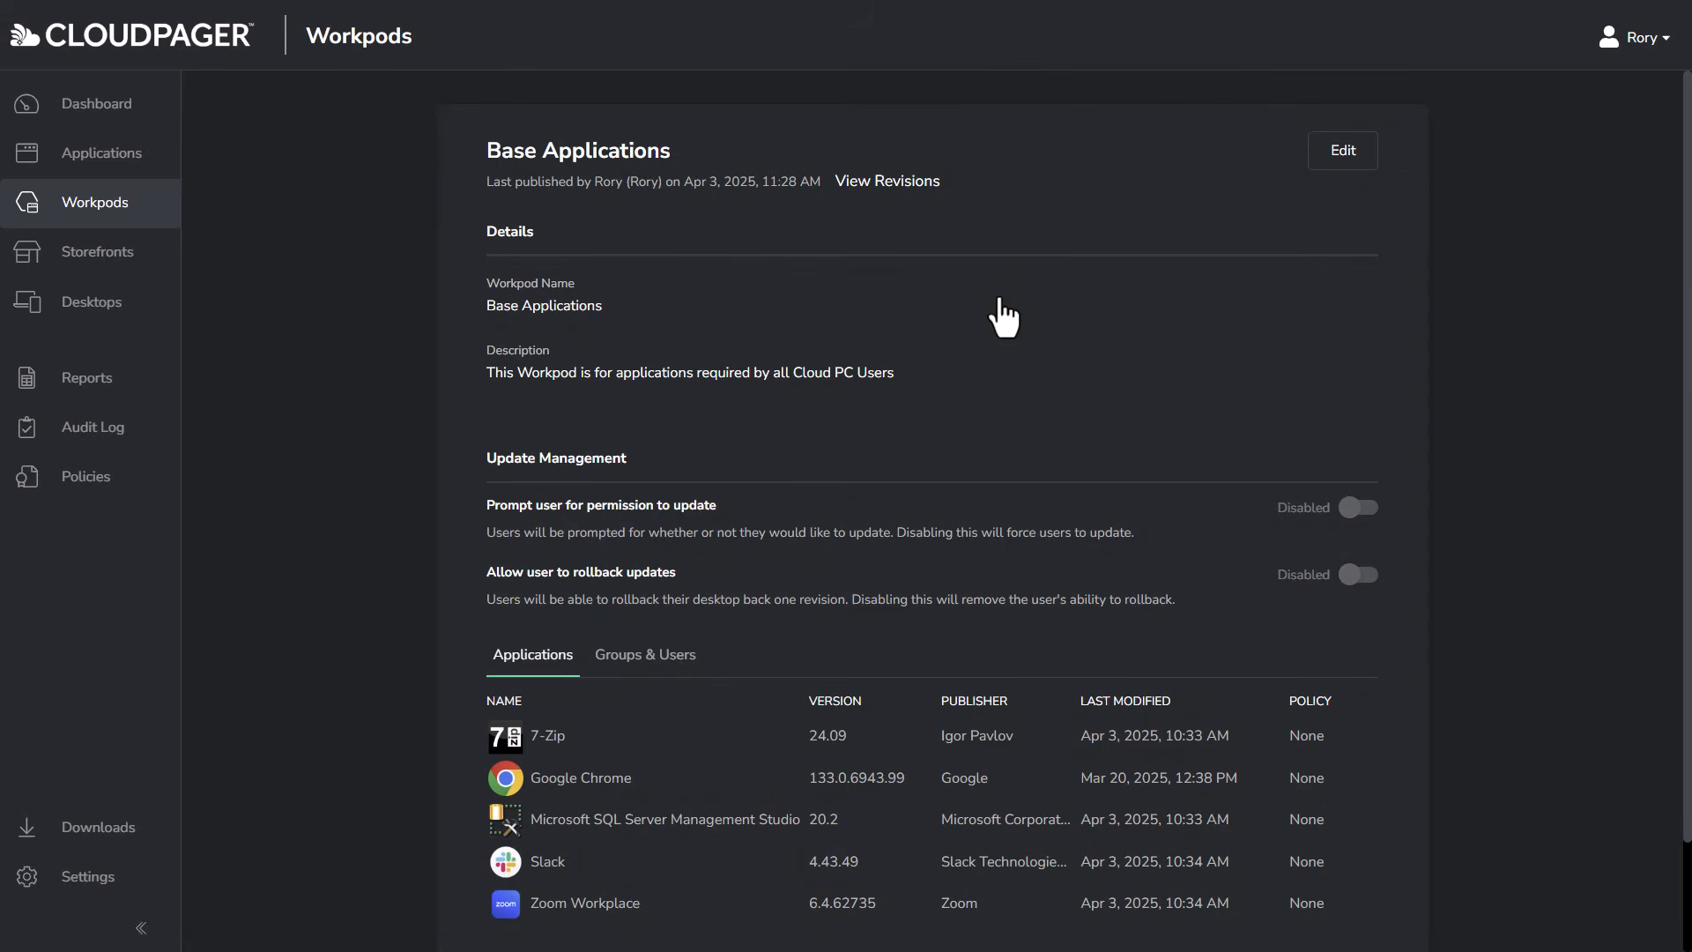
pyautogui.click(1343, 164)
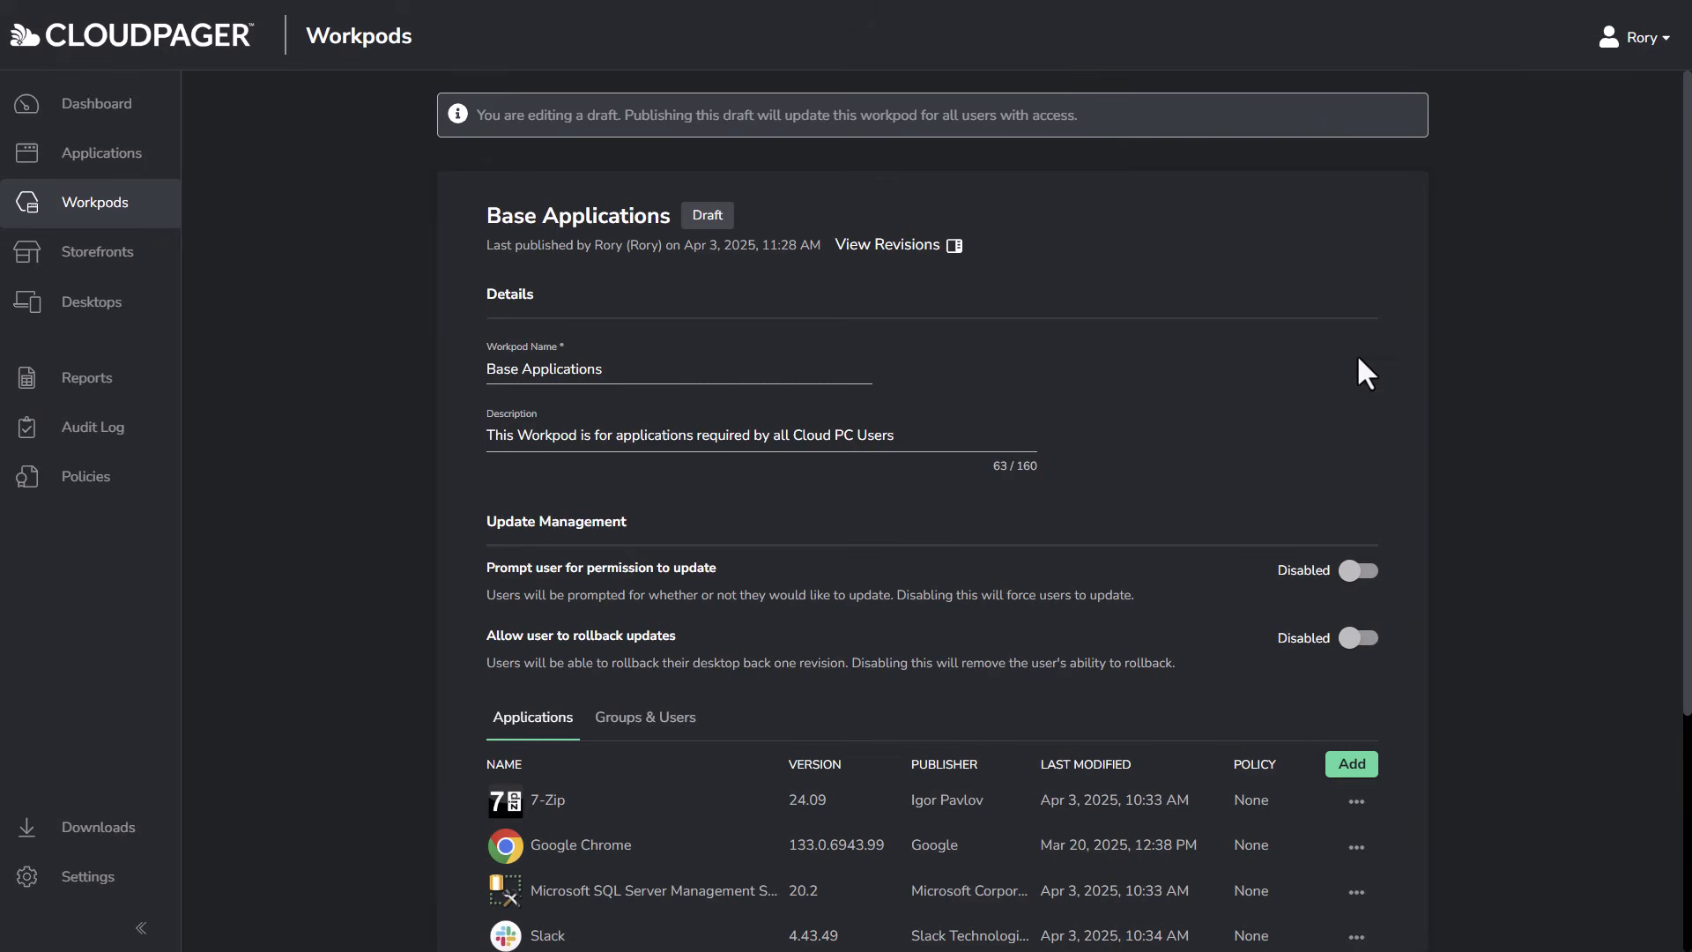
pyautogui.scroll(-3, 1490, 448)
pyautogui.click(1368, 557)
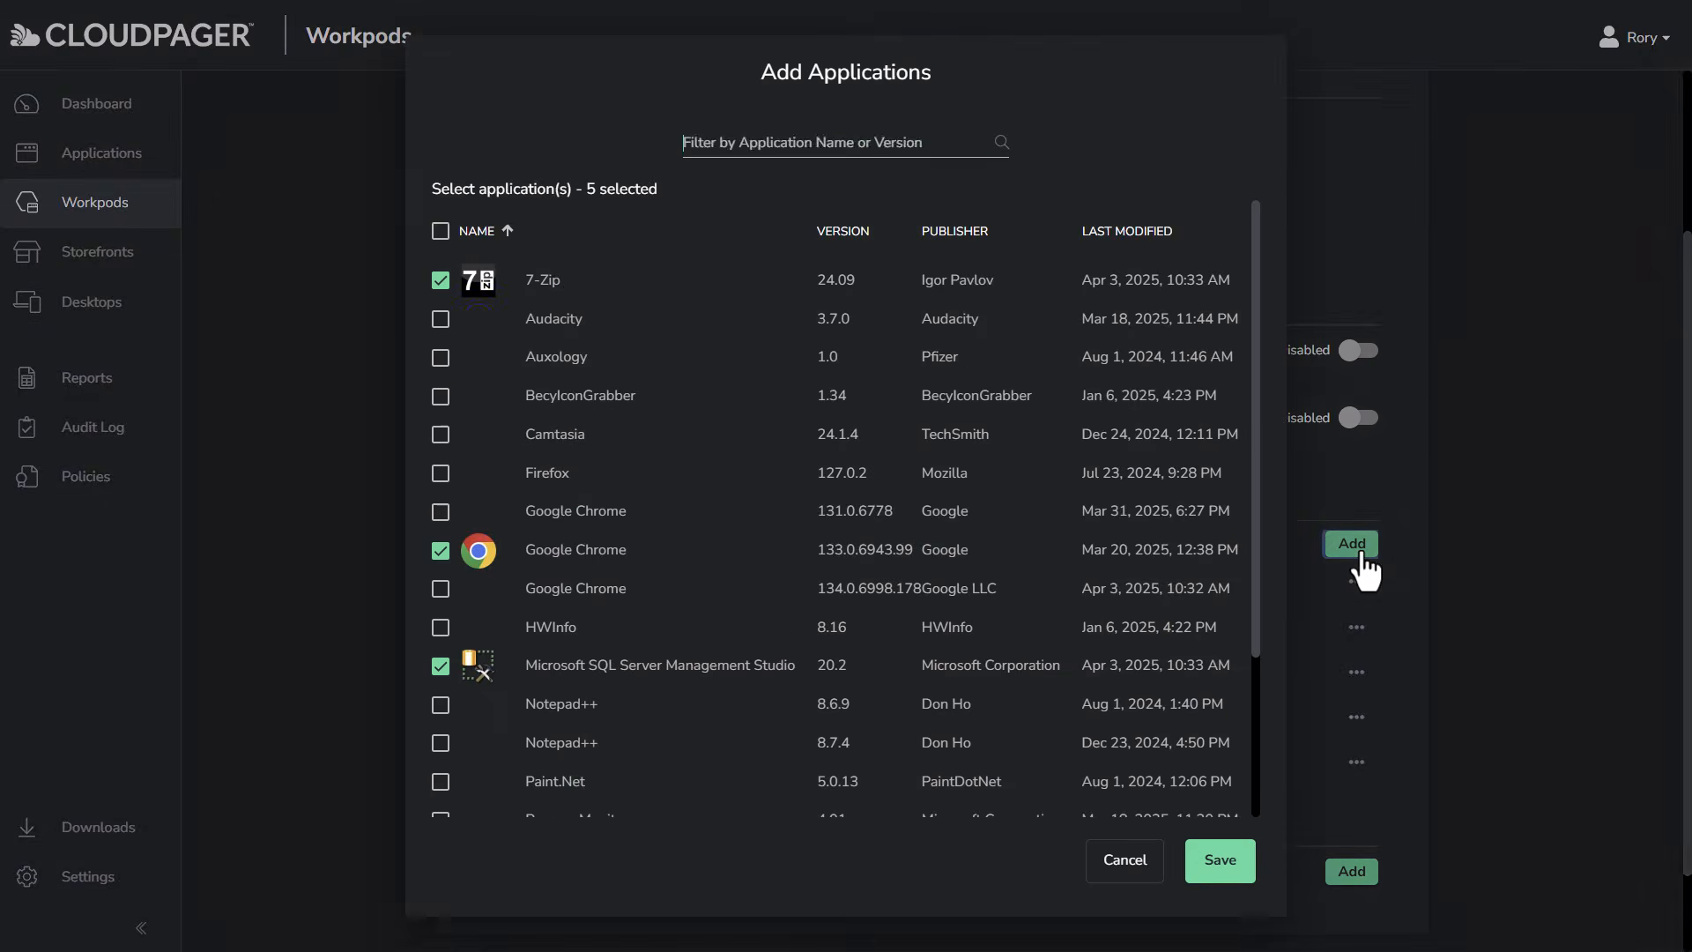
pyautogui.click(440, 589)
pyautogui.click(441, 552)
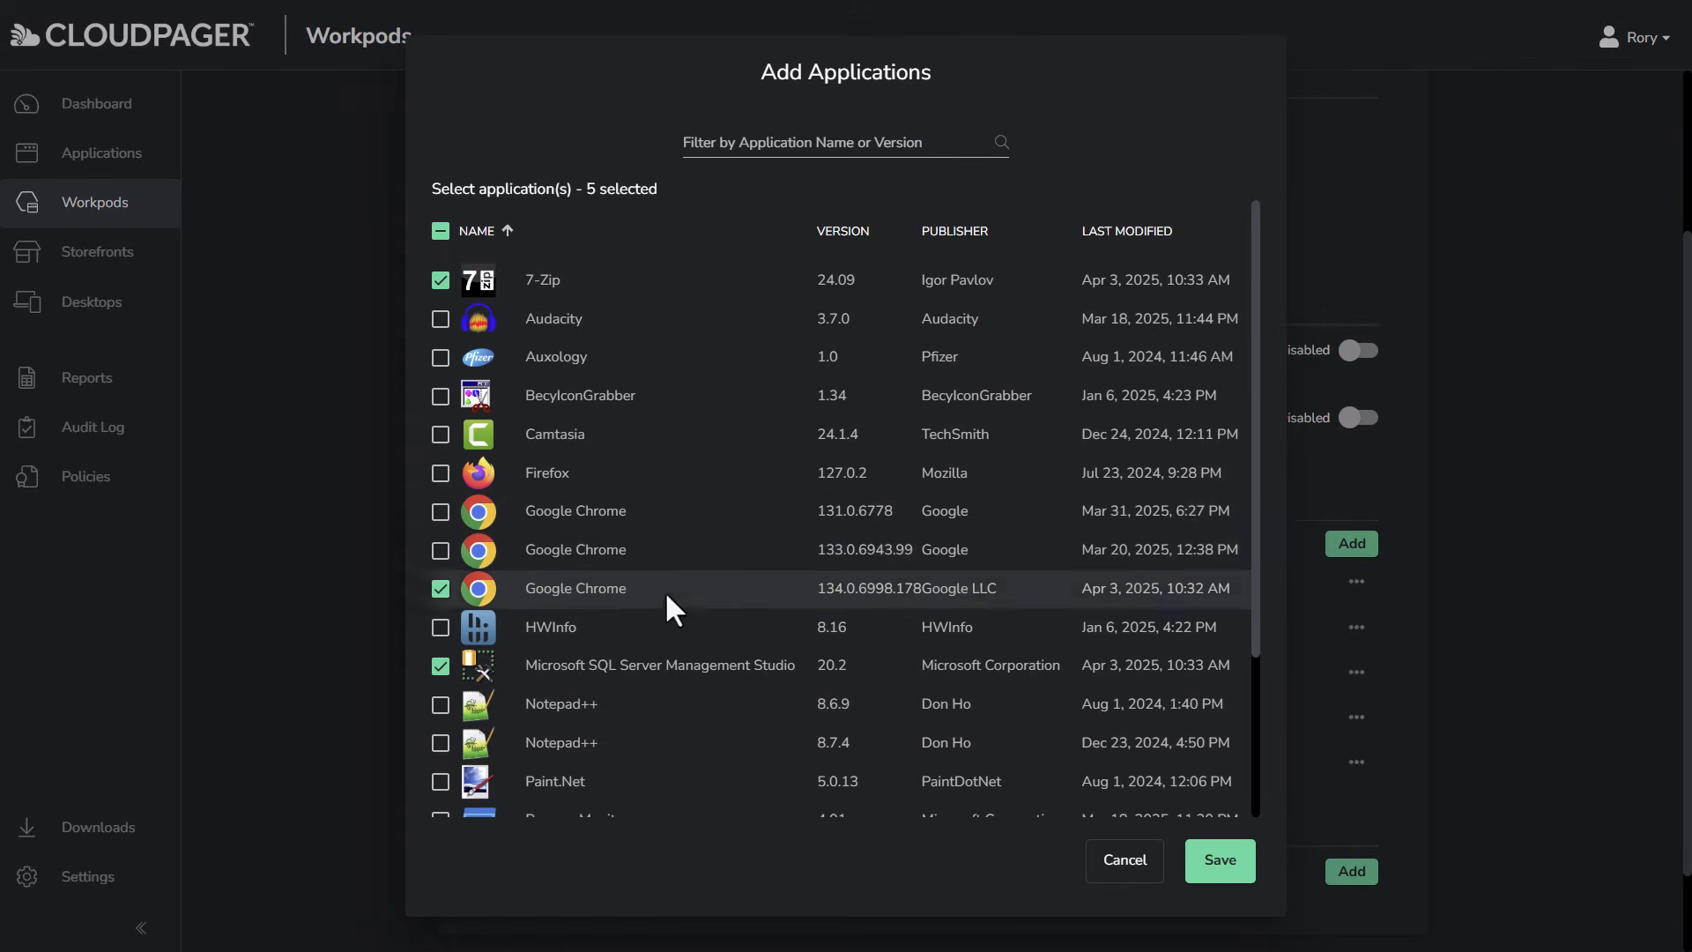
pyautogui.click(1225, 864)
pyautogui.scroll(-1, 1595, 763)
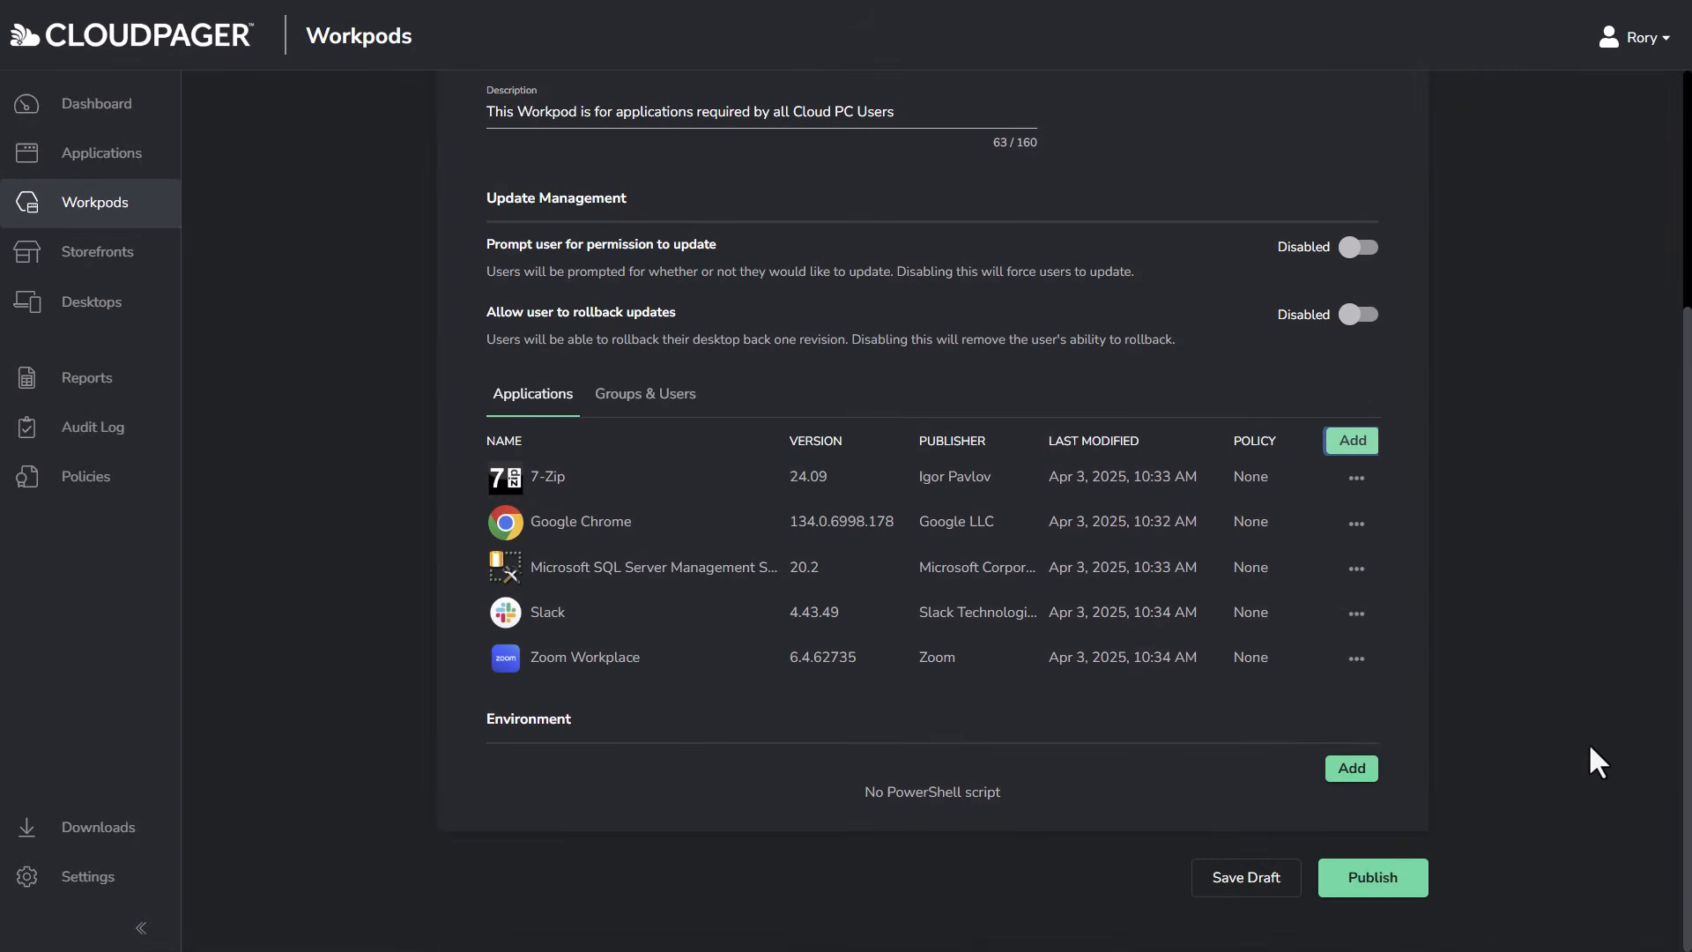
# Step: Publish the Base Applications Workpod changes with the comment "CHG00002 - Updated Chrome to 134"
pyautogui.click(1372, 878)
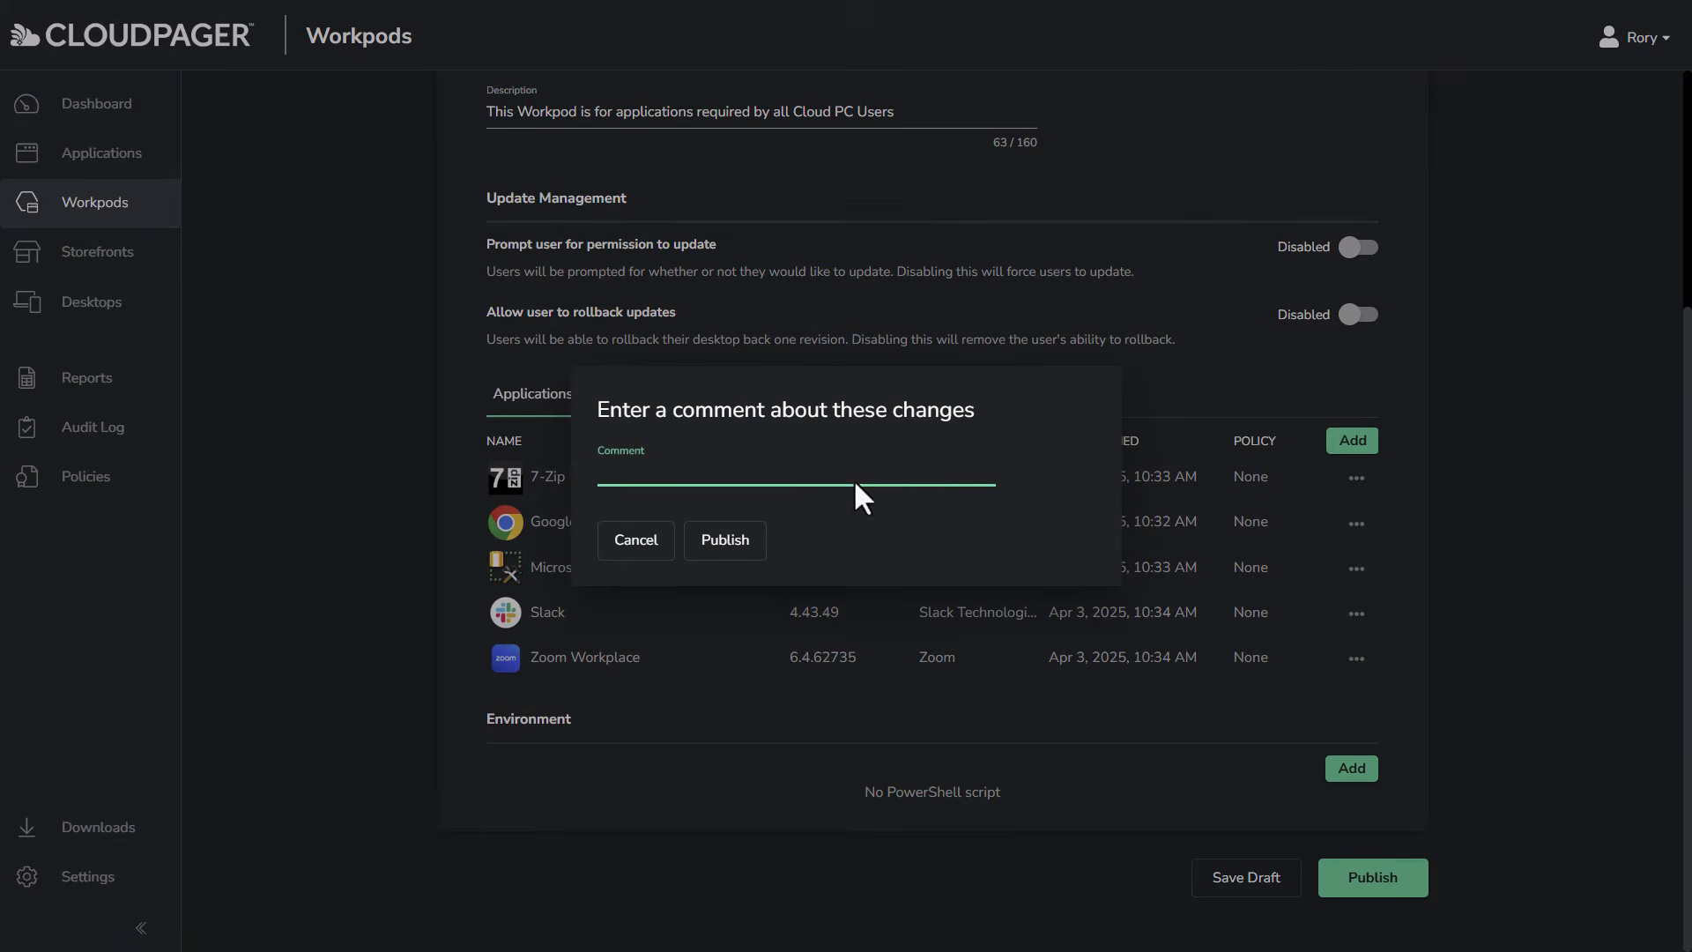
pyautogui.write('CHG00002 - Updated Chrome to 134')
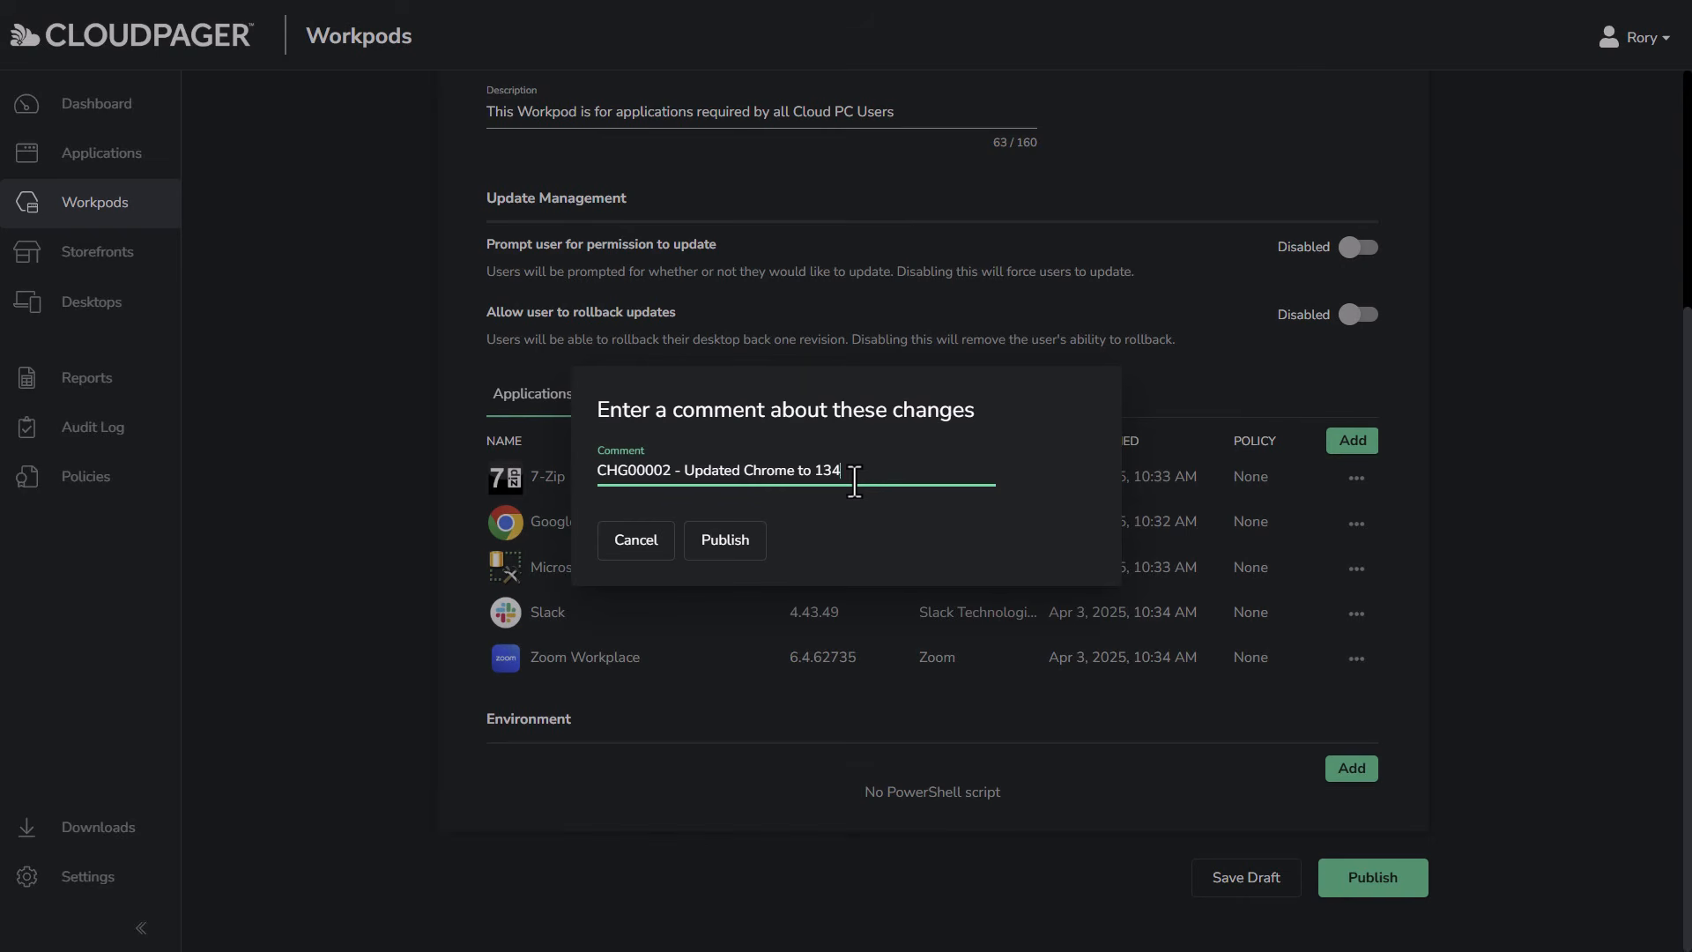
pyautogui.click(744, 543)
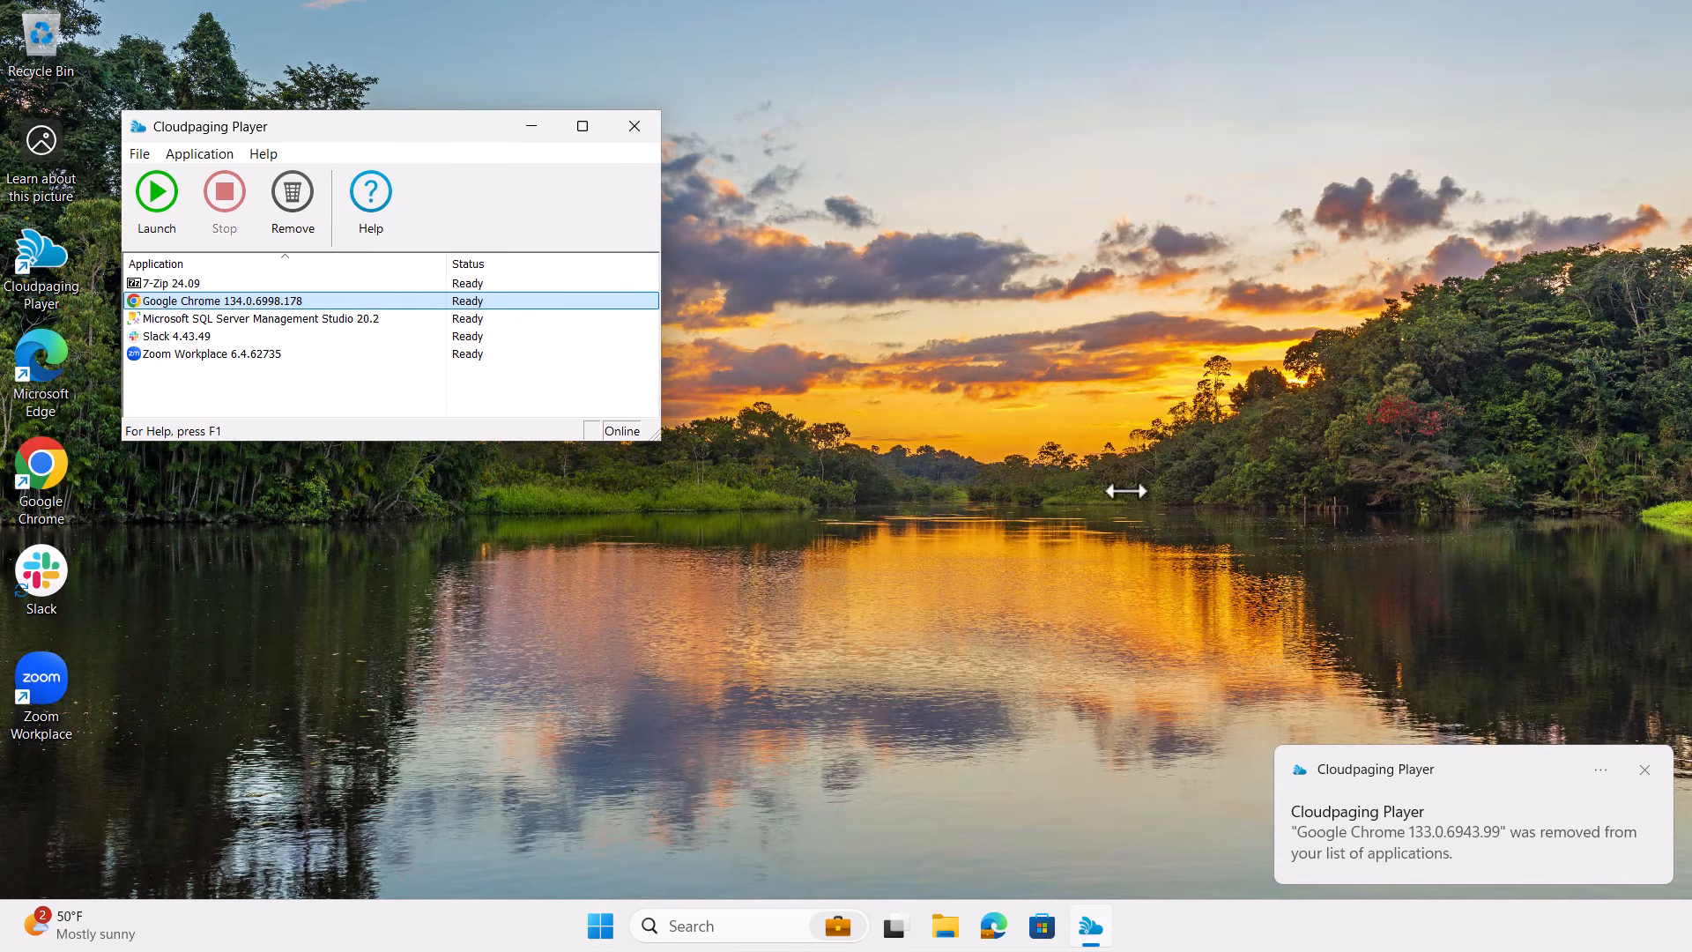
# Step: Launch the updated Google Chrome 134 on the Cloud PC and open the Numecent website
pyautogui.doubleClick(71, 436)
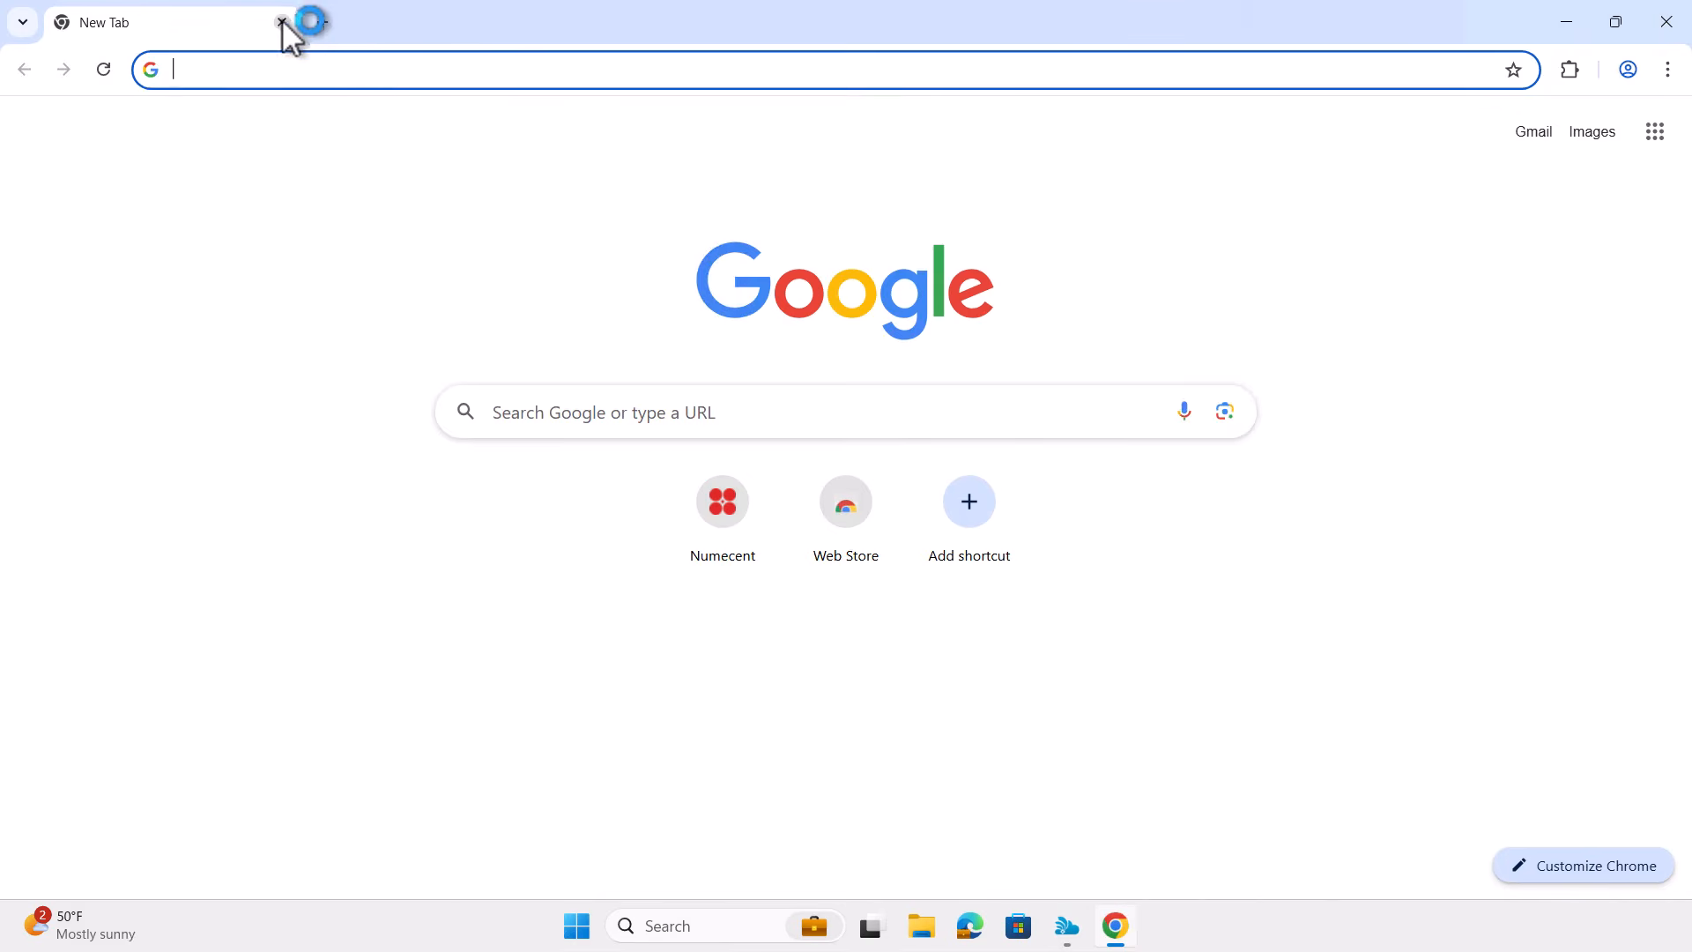
pyautogui.click(721, 520)
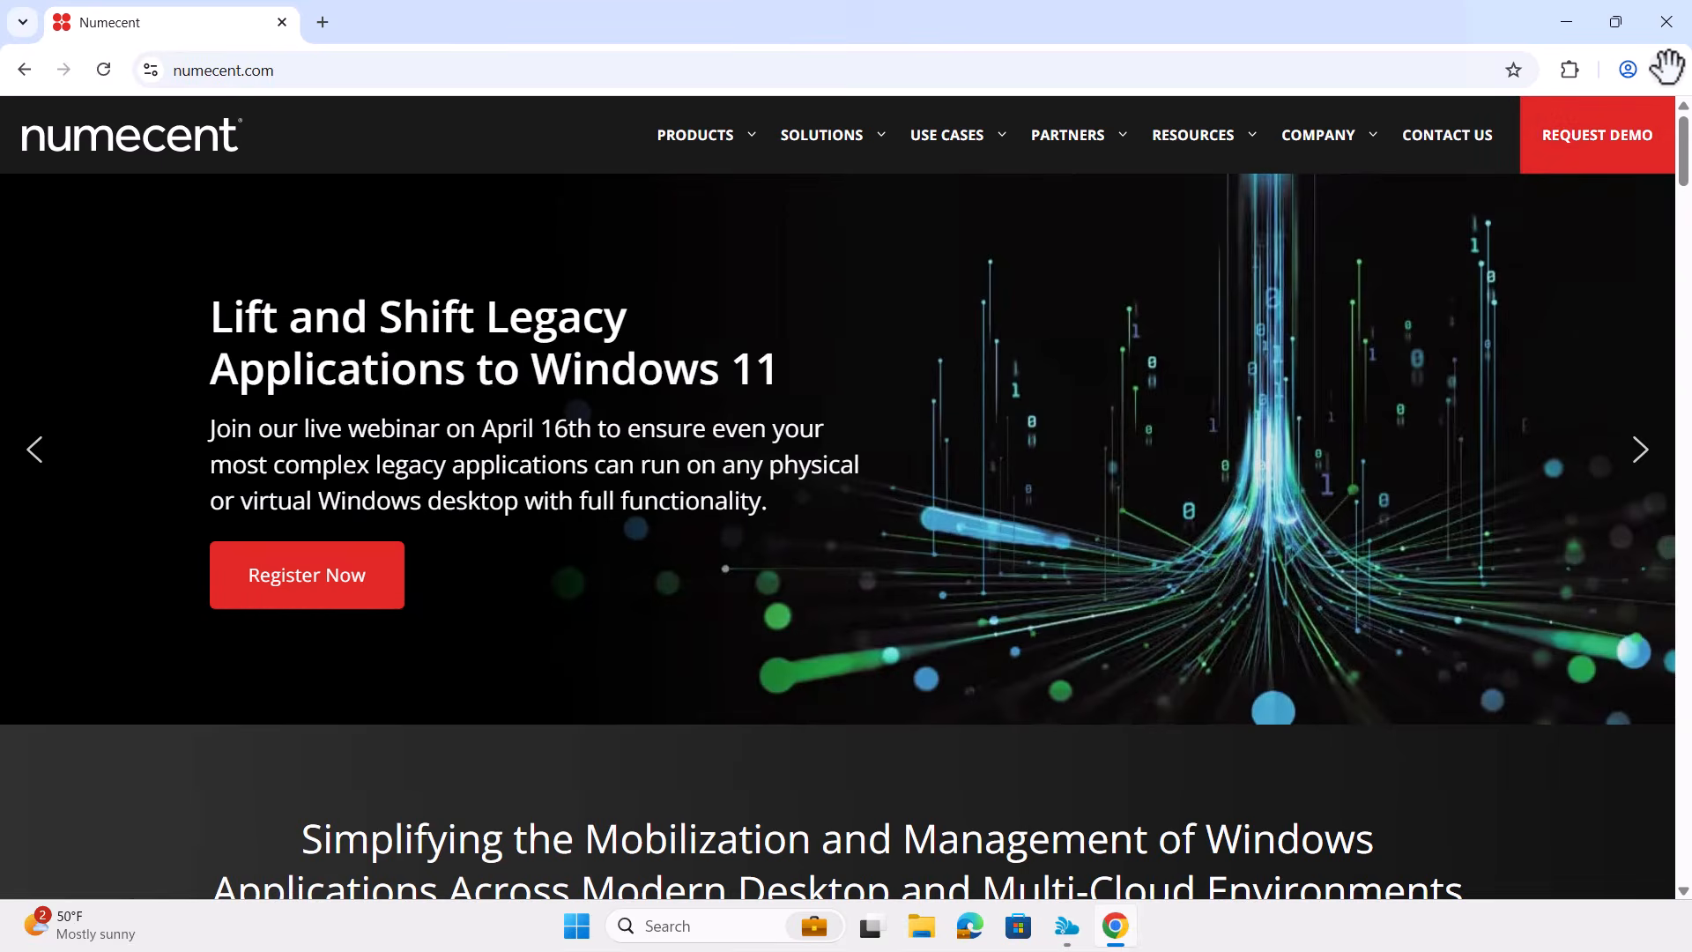
# Step: Check the updated browser's version on the About Google Chrome page and close Chrome
pyautogui.click(1667, 70)
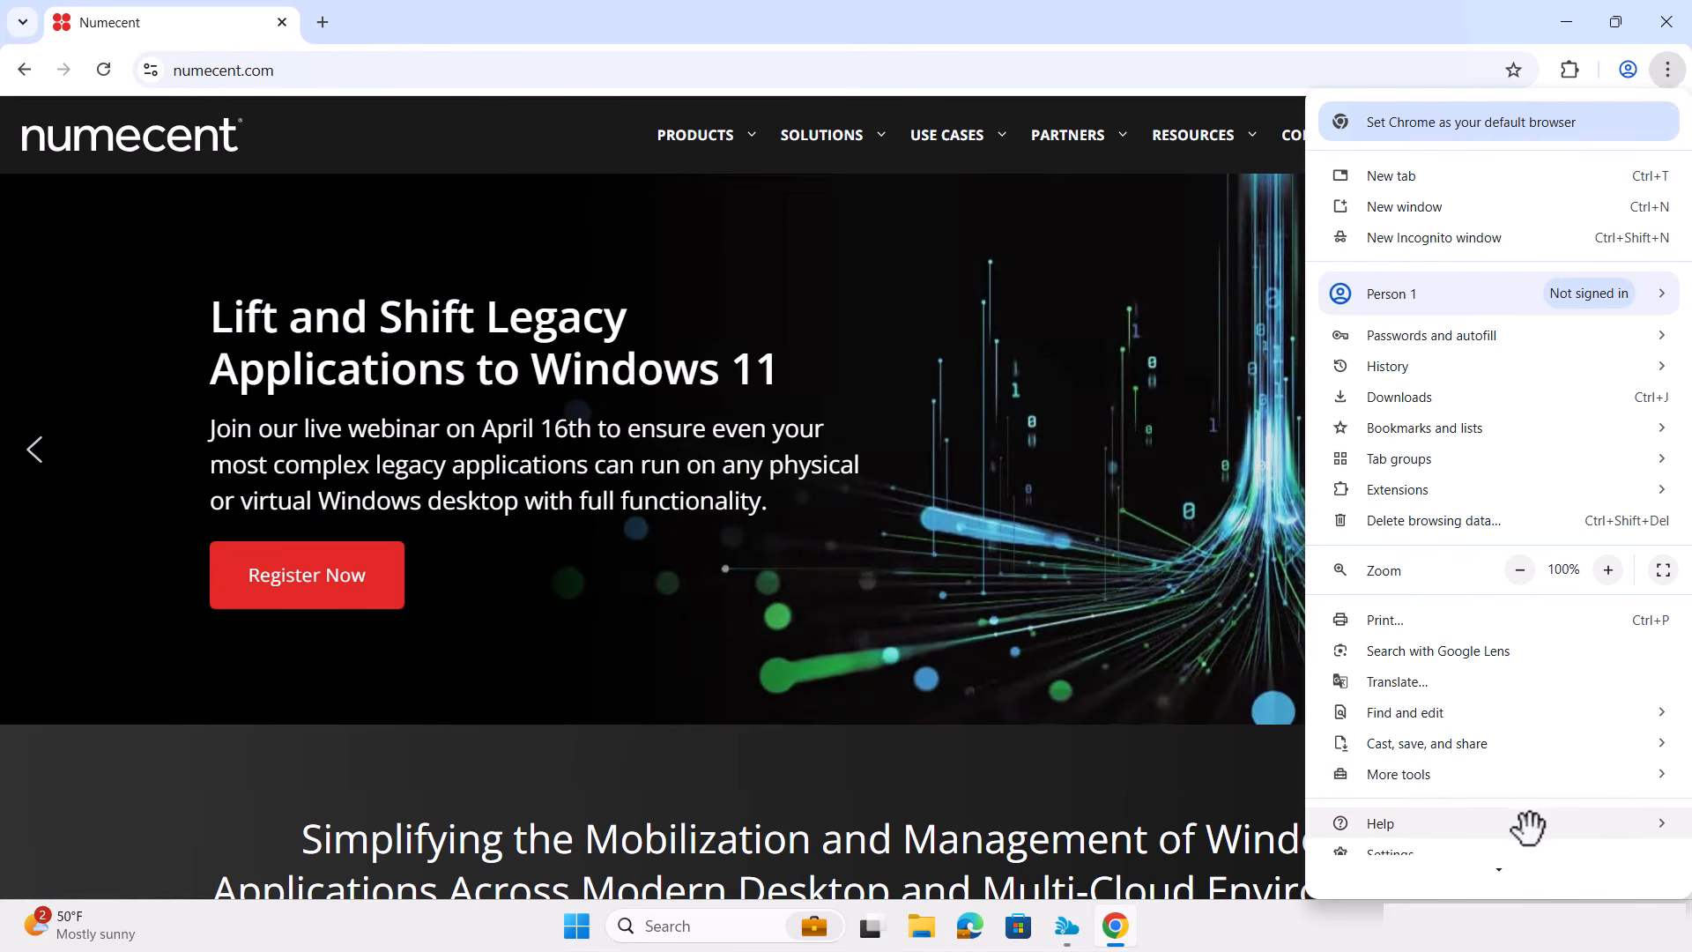
pyautogui.moveTo(1526, 823)
pyautogui.click(1077, 781)
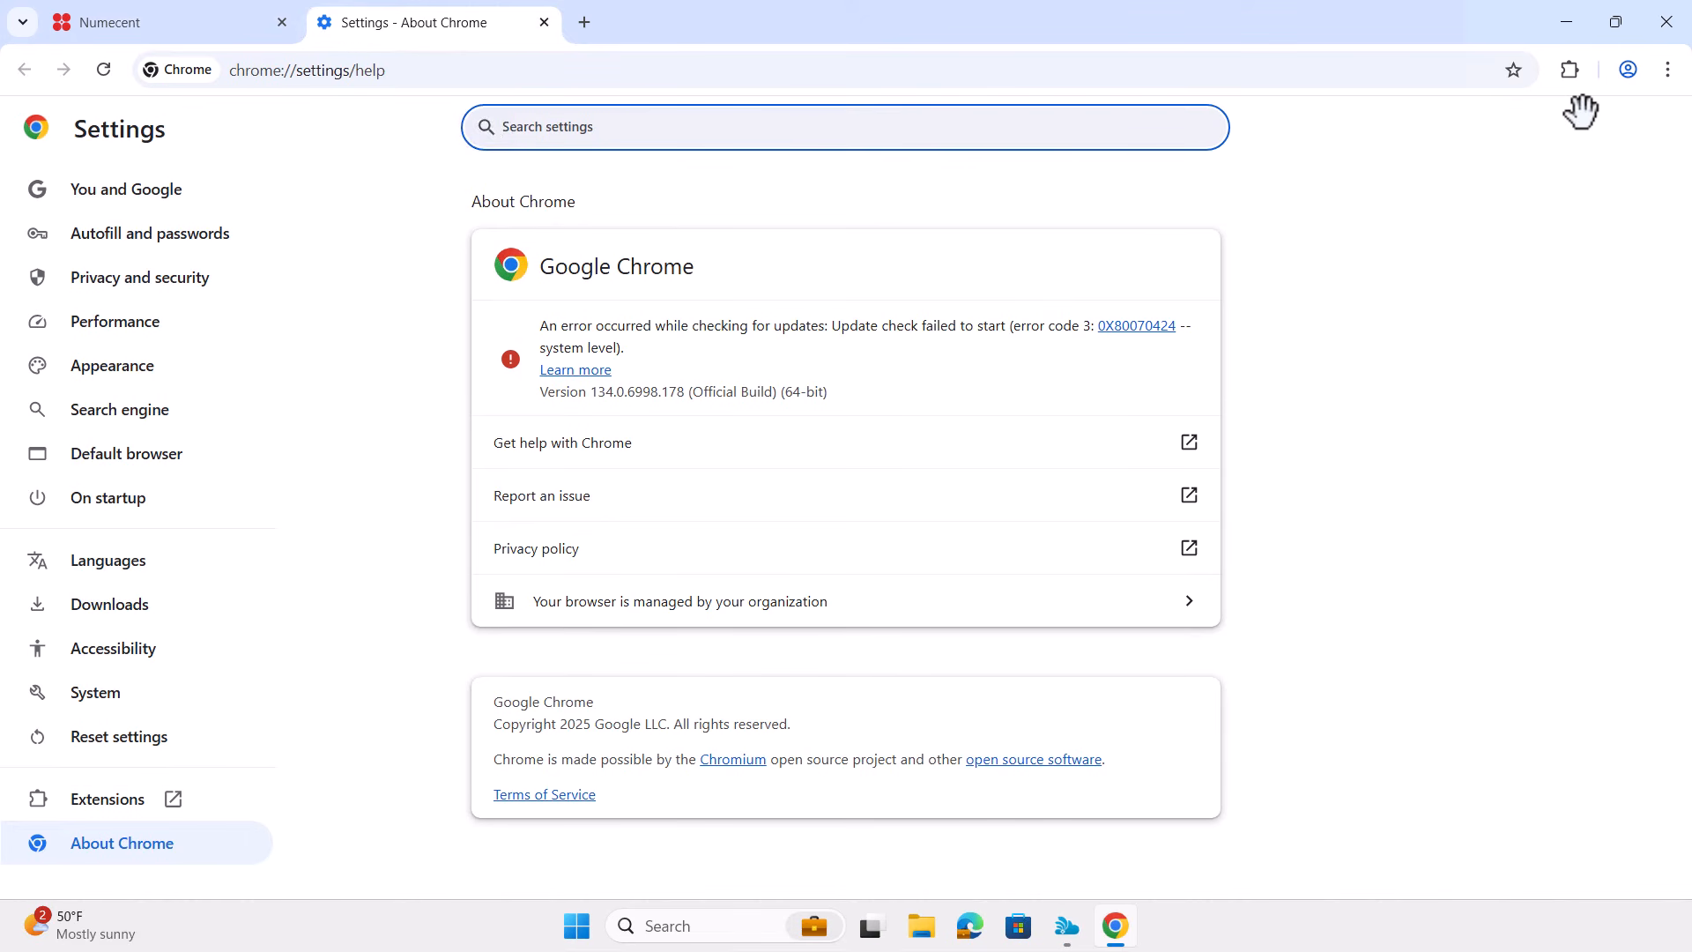
pyautogui.click(1659, 19)
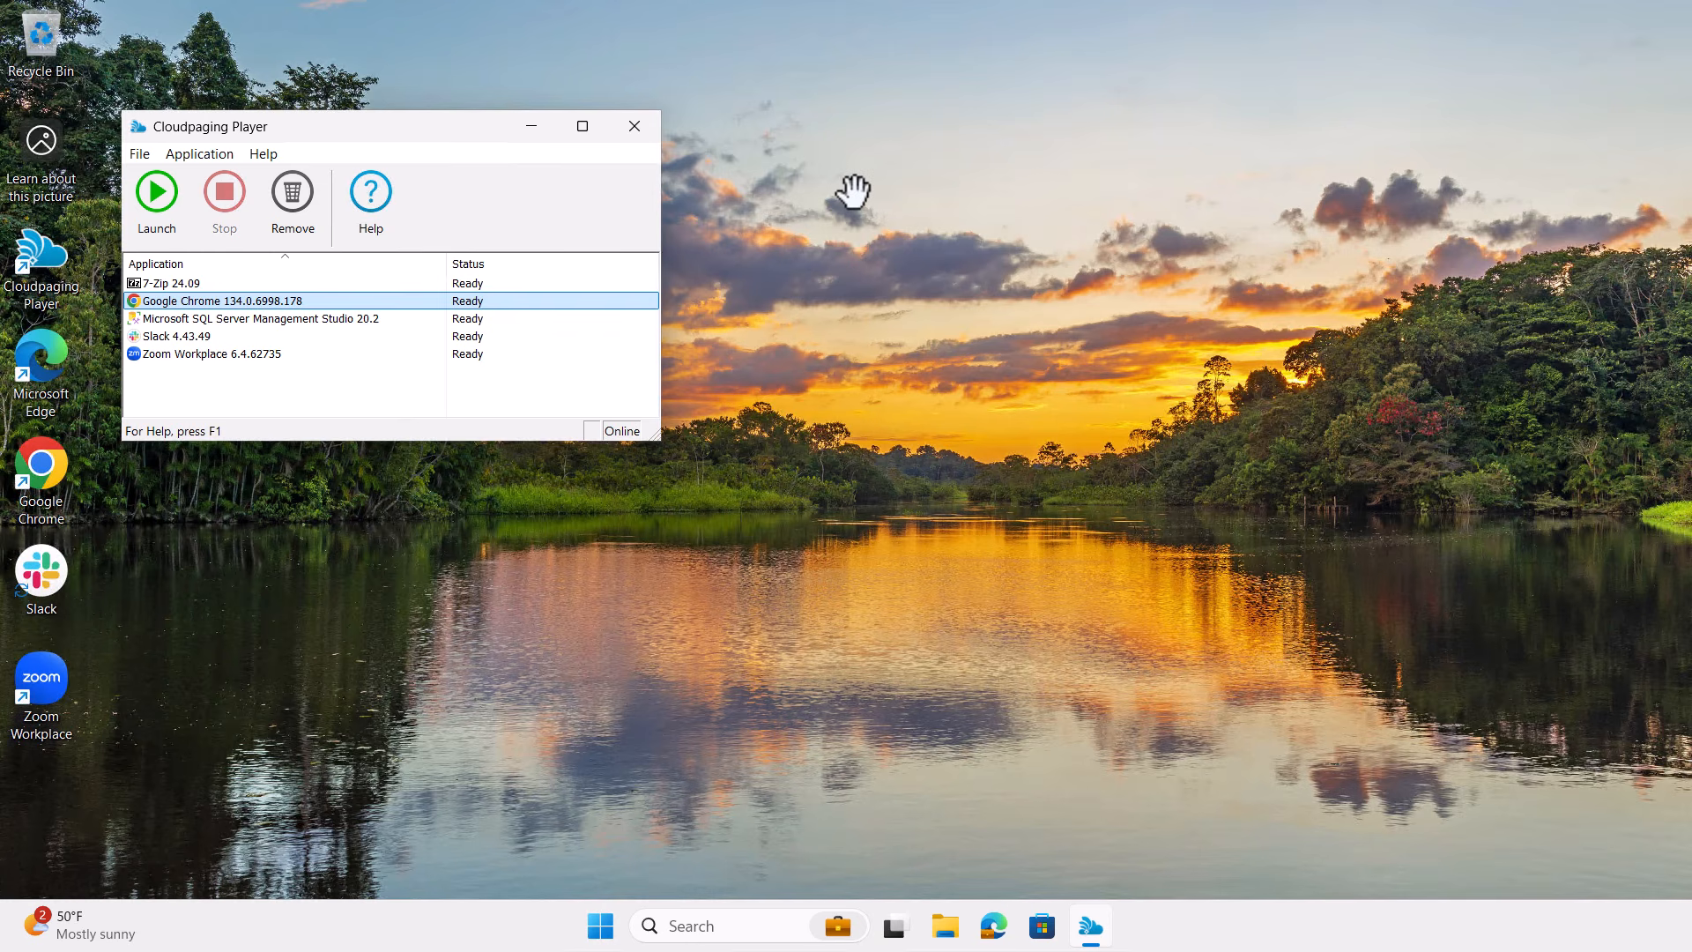
# Step: Switch to Cloudpager and open the revision history of the Base Applications Workpod
pyautogui.click(537, 11)
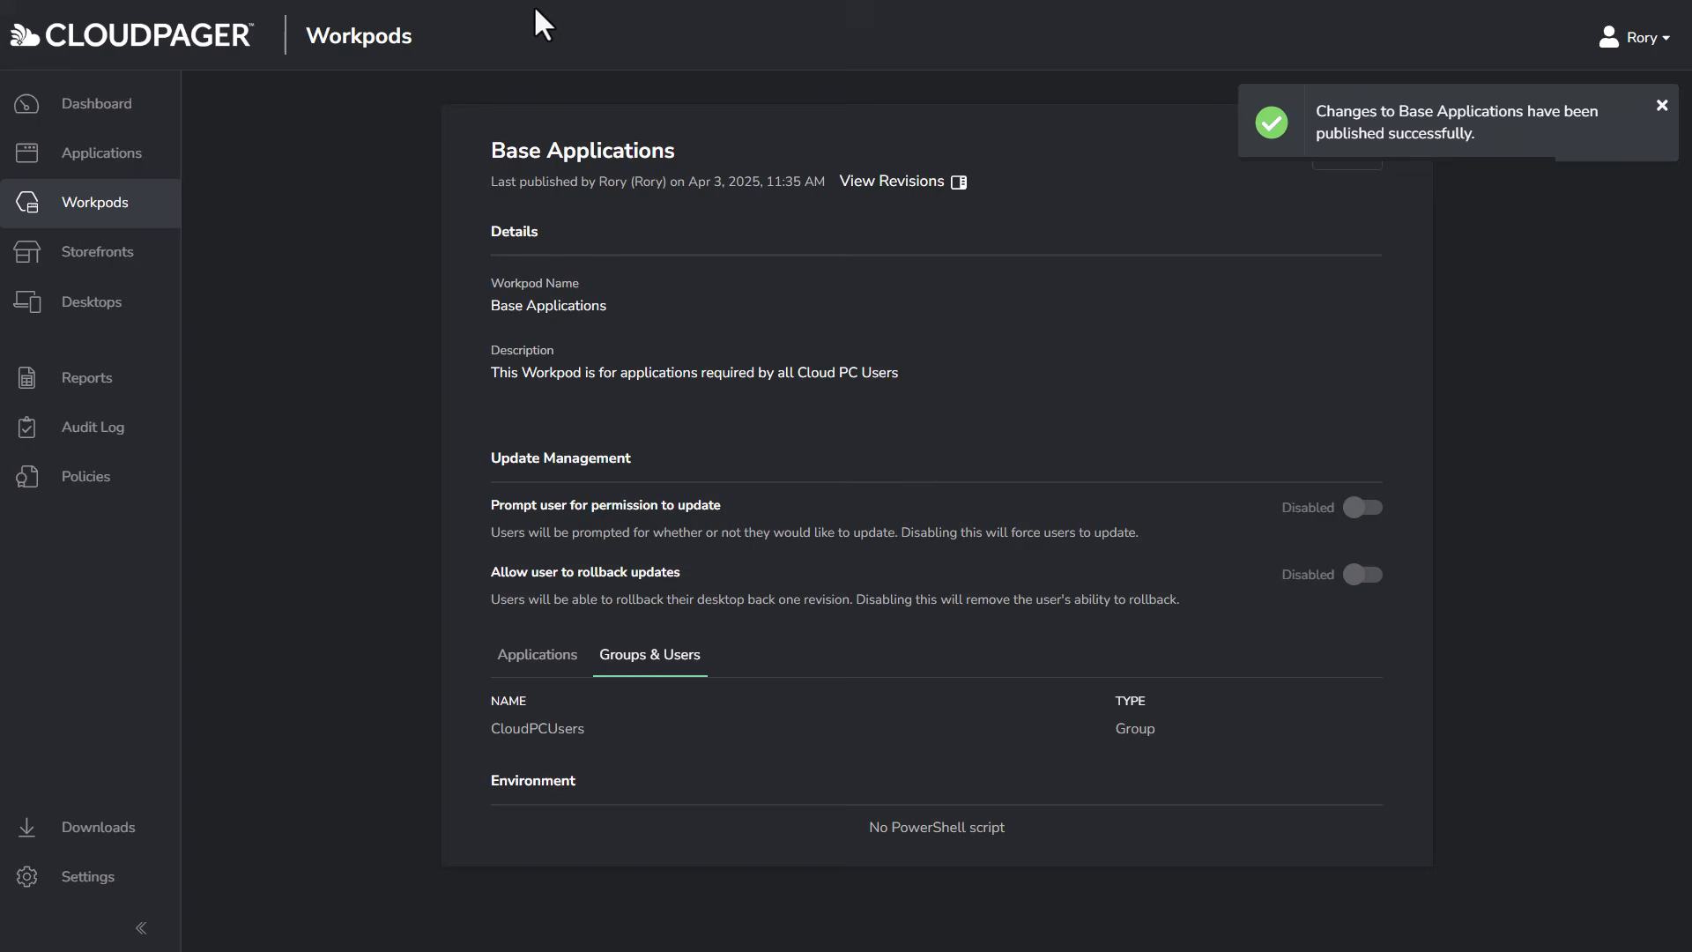
pyautogui.click(1346, 157)
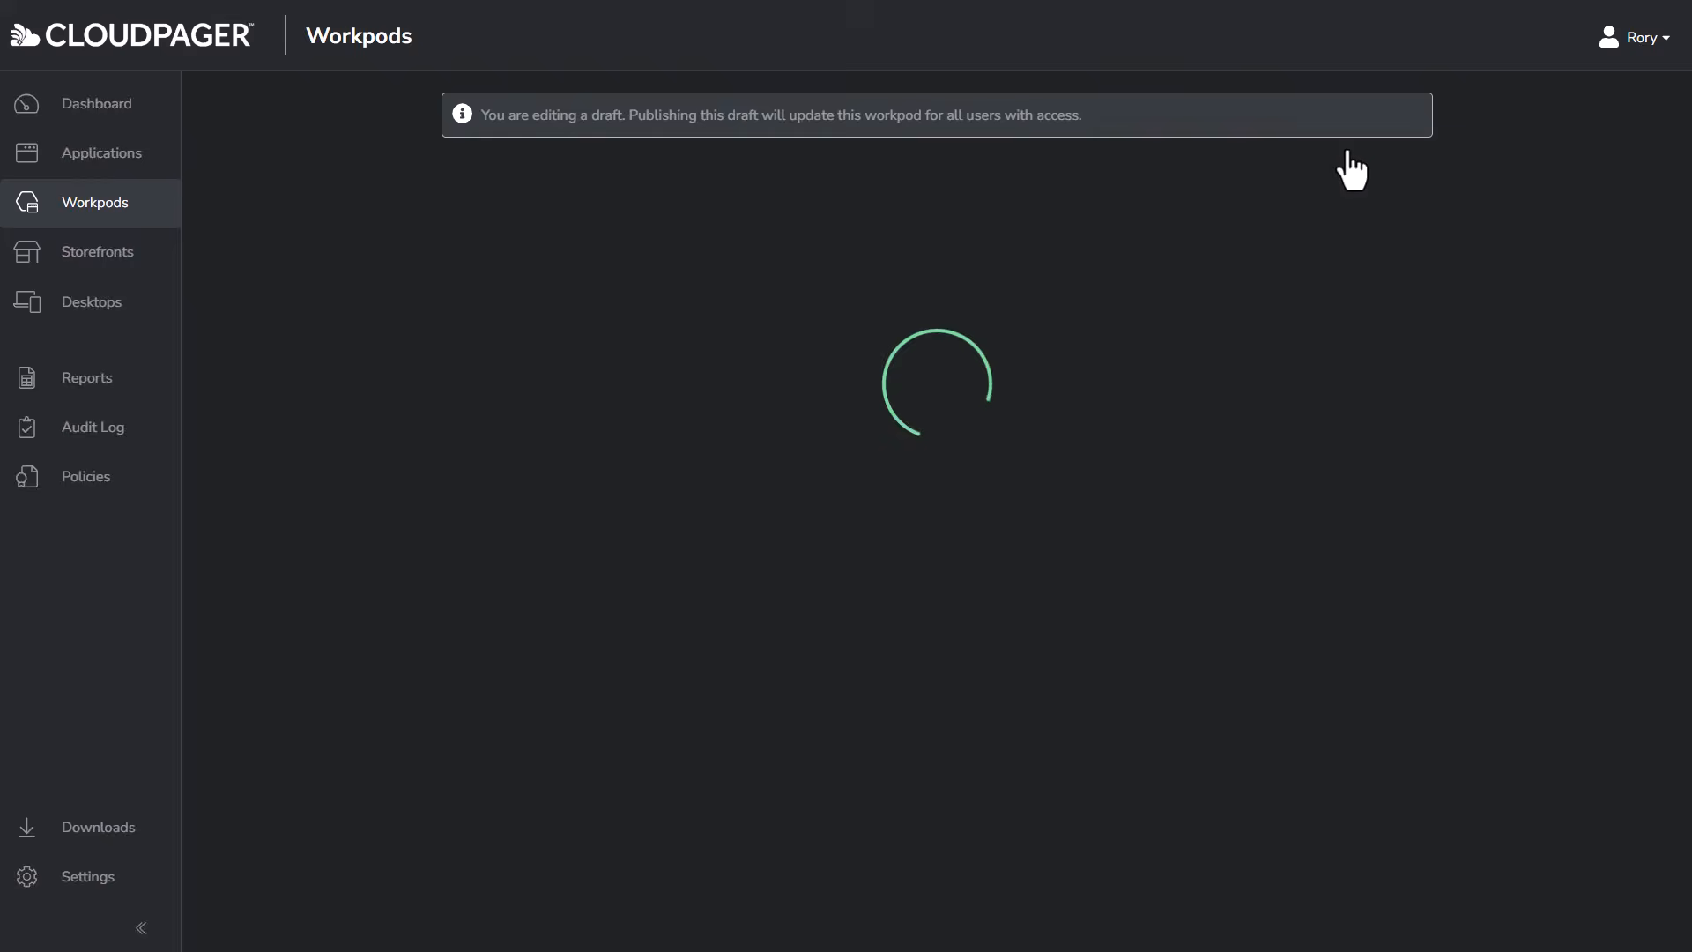
pyautogui.click(956, 246)
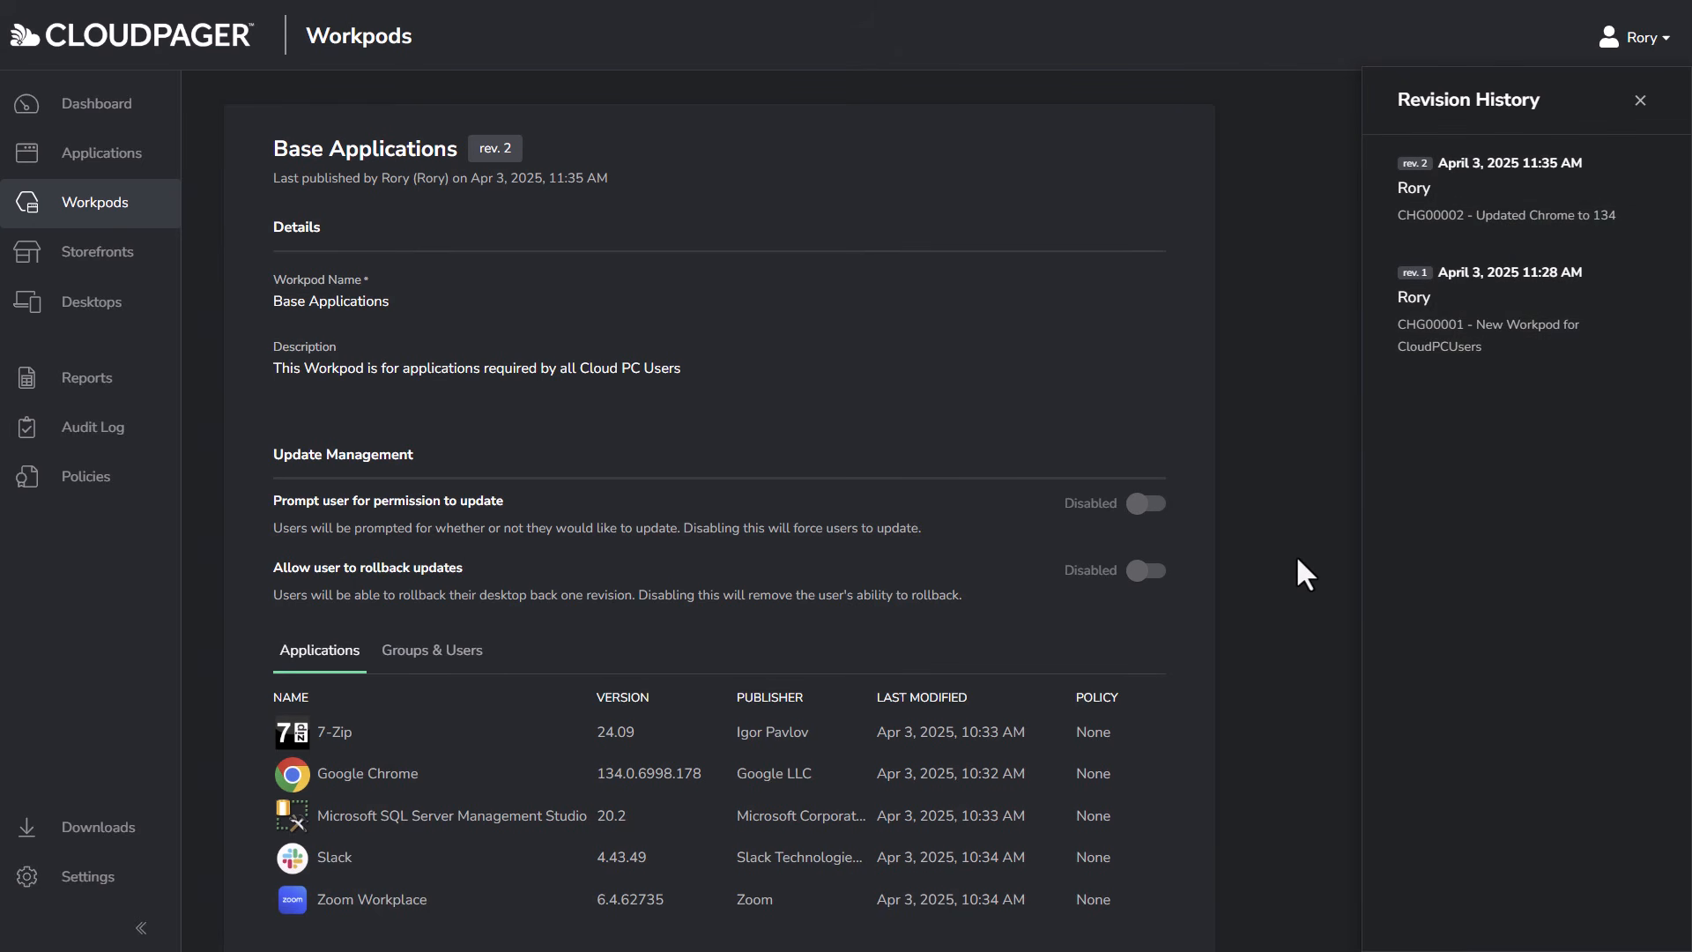
# Step: Compare the Workpod's two revisions and roll Base Applications back to revision 1, "CHG00001 - New Workpod for CloudPCUsers"
pyautogui.scroll(-2, 861, 691)
pyautogui.click(1465, 350)
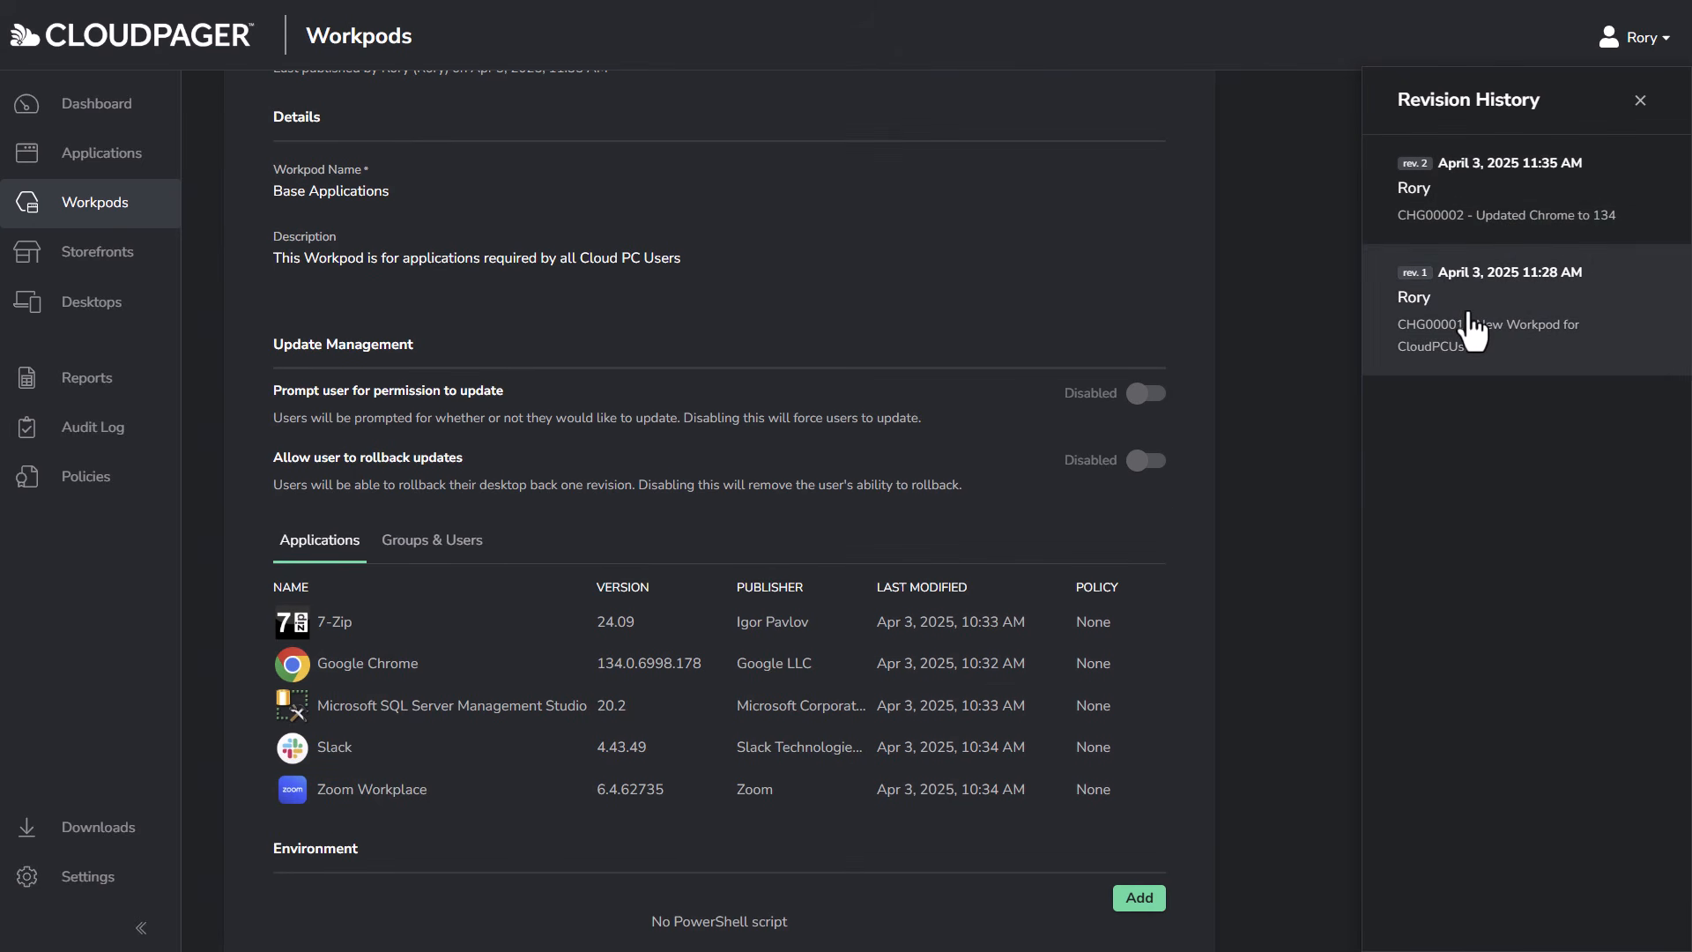
pyautogui.click(1463, 210)
pyautogui.click(1483, 328)
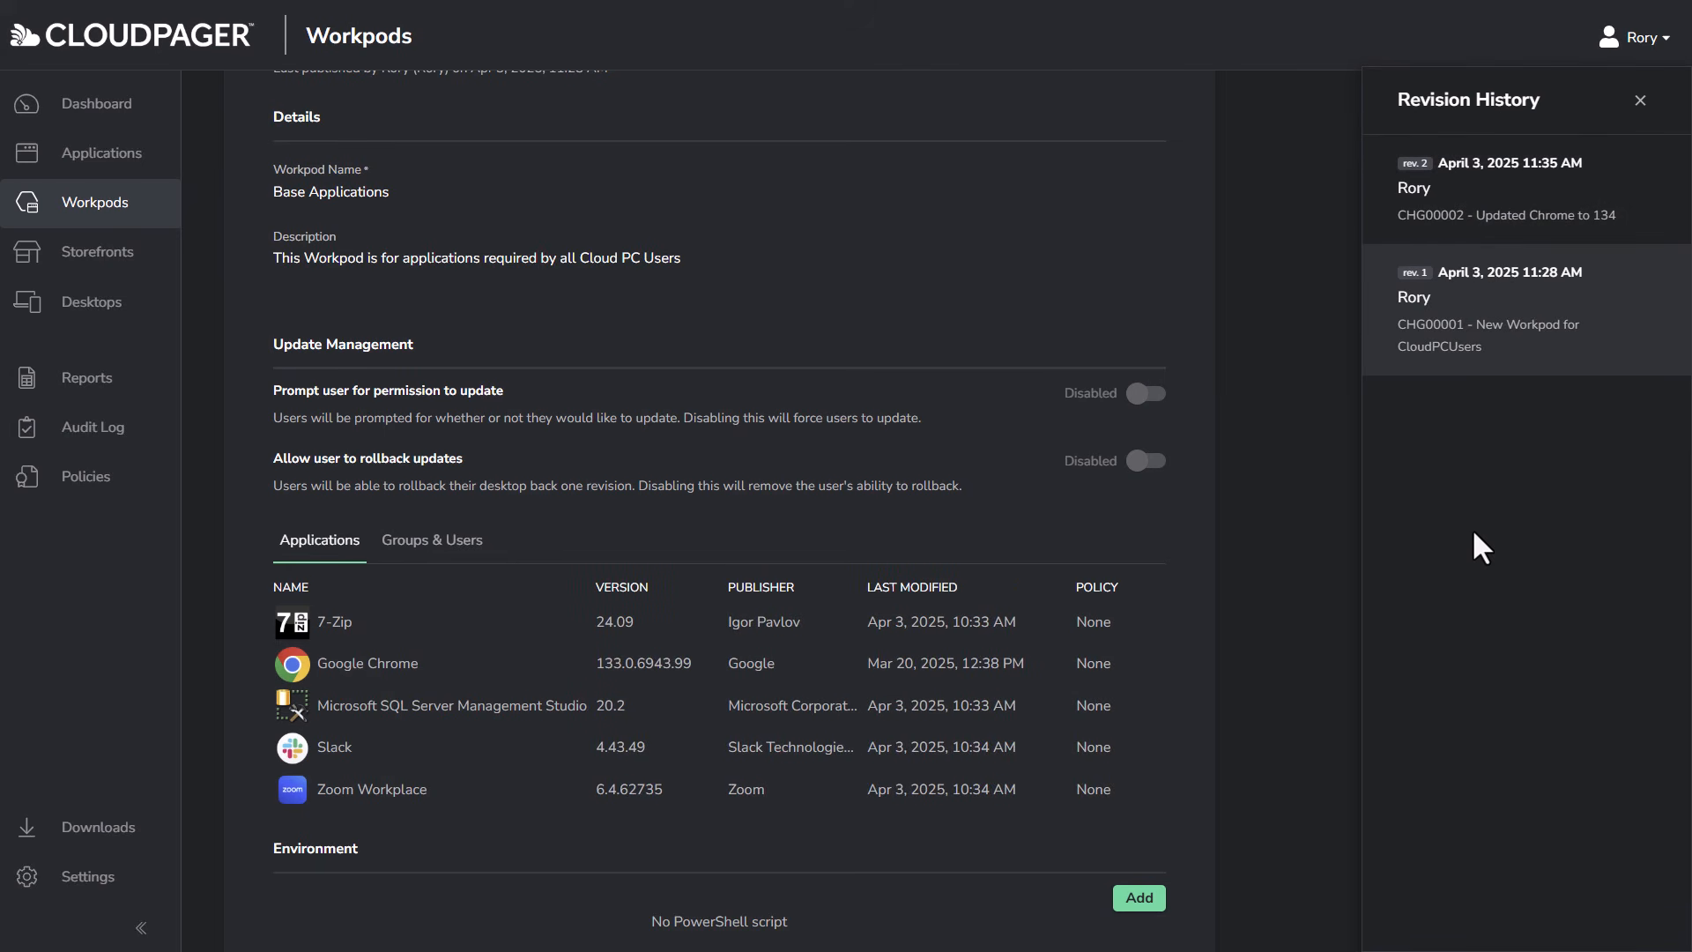
pyautogui.scroll(-2, 1261, 579)
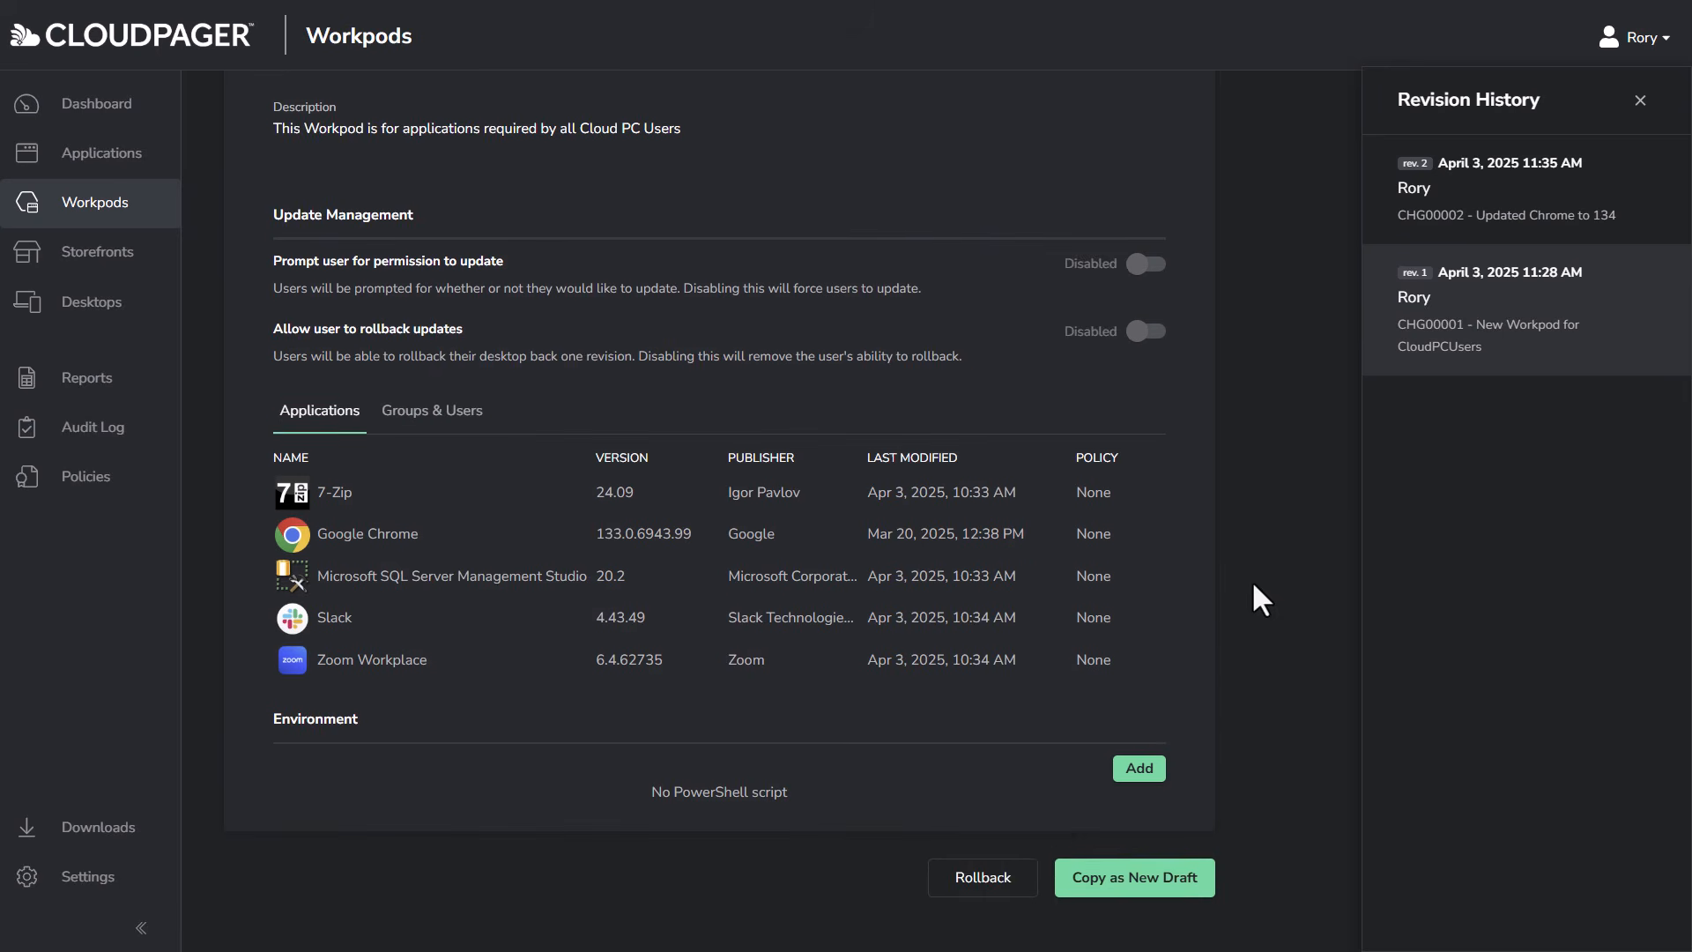
pyautogui.click(1009, 899)
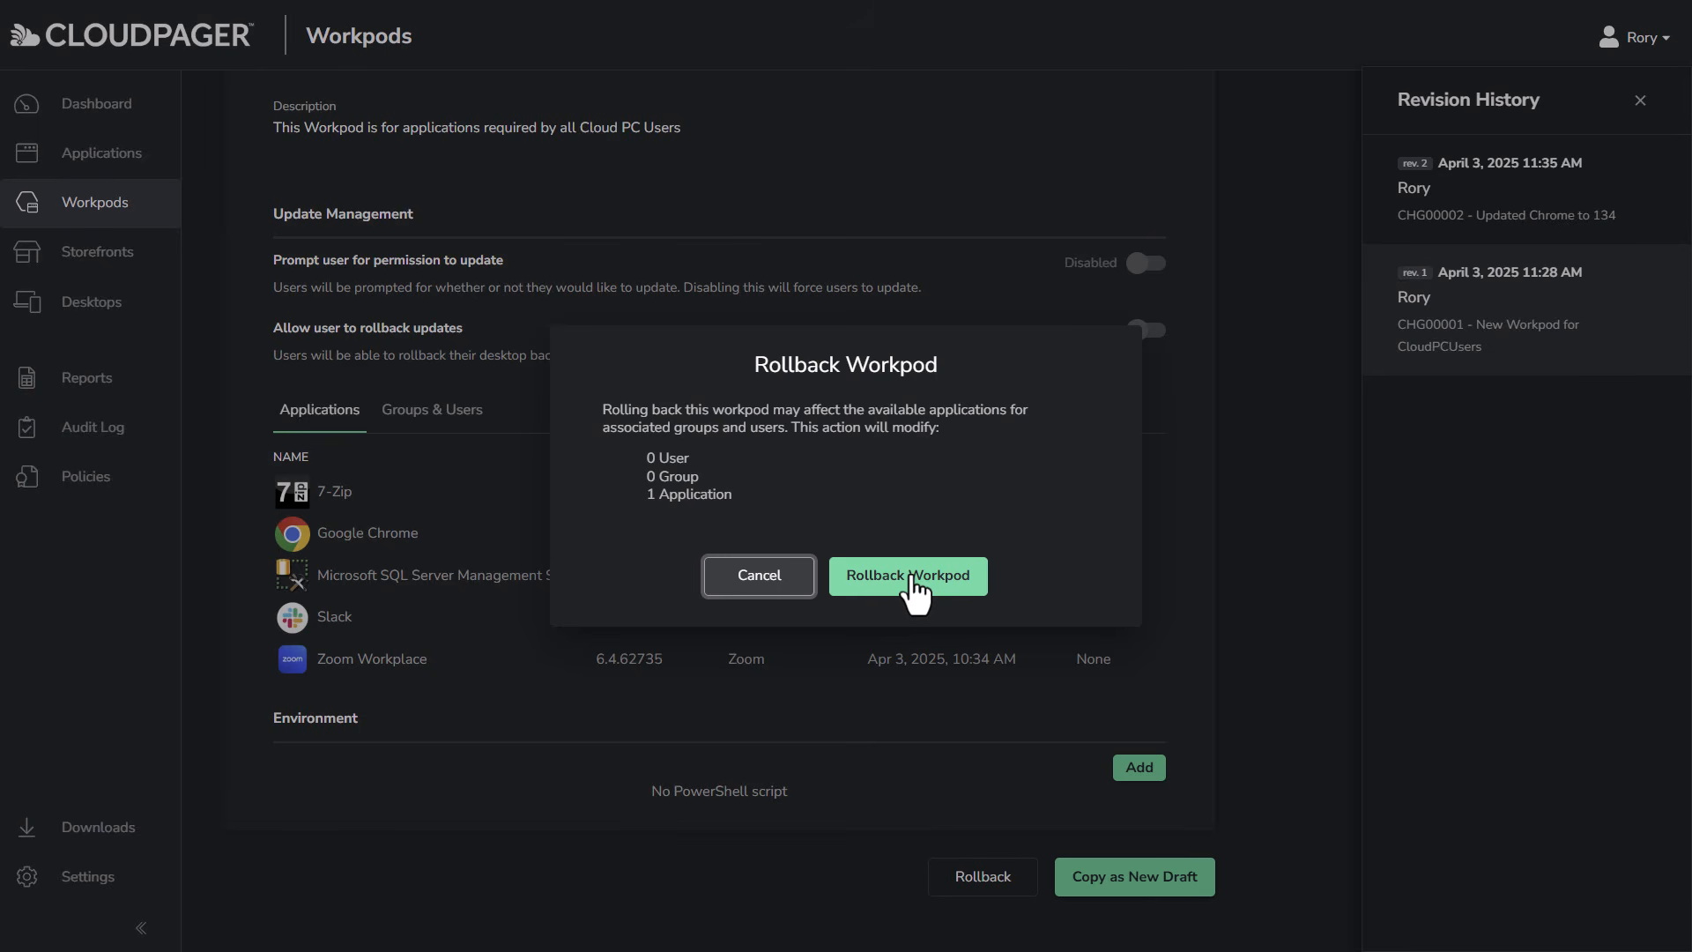
pyautogui.click(910, 582)
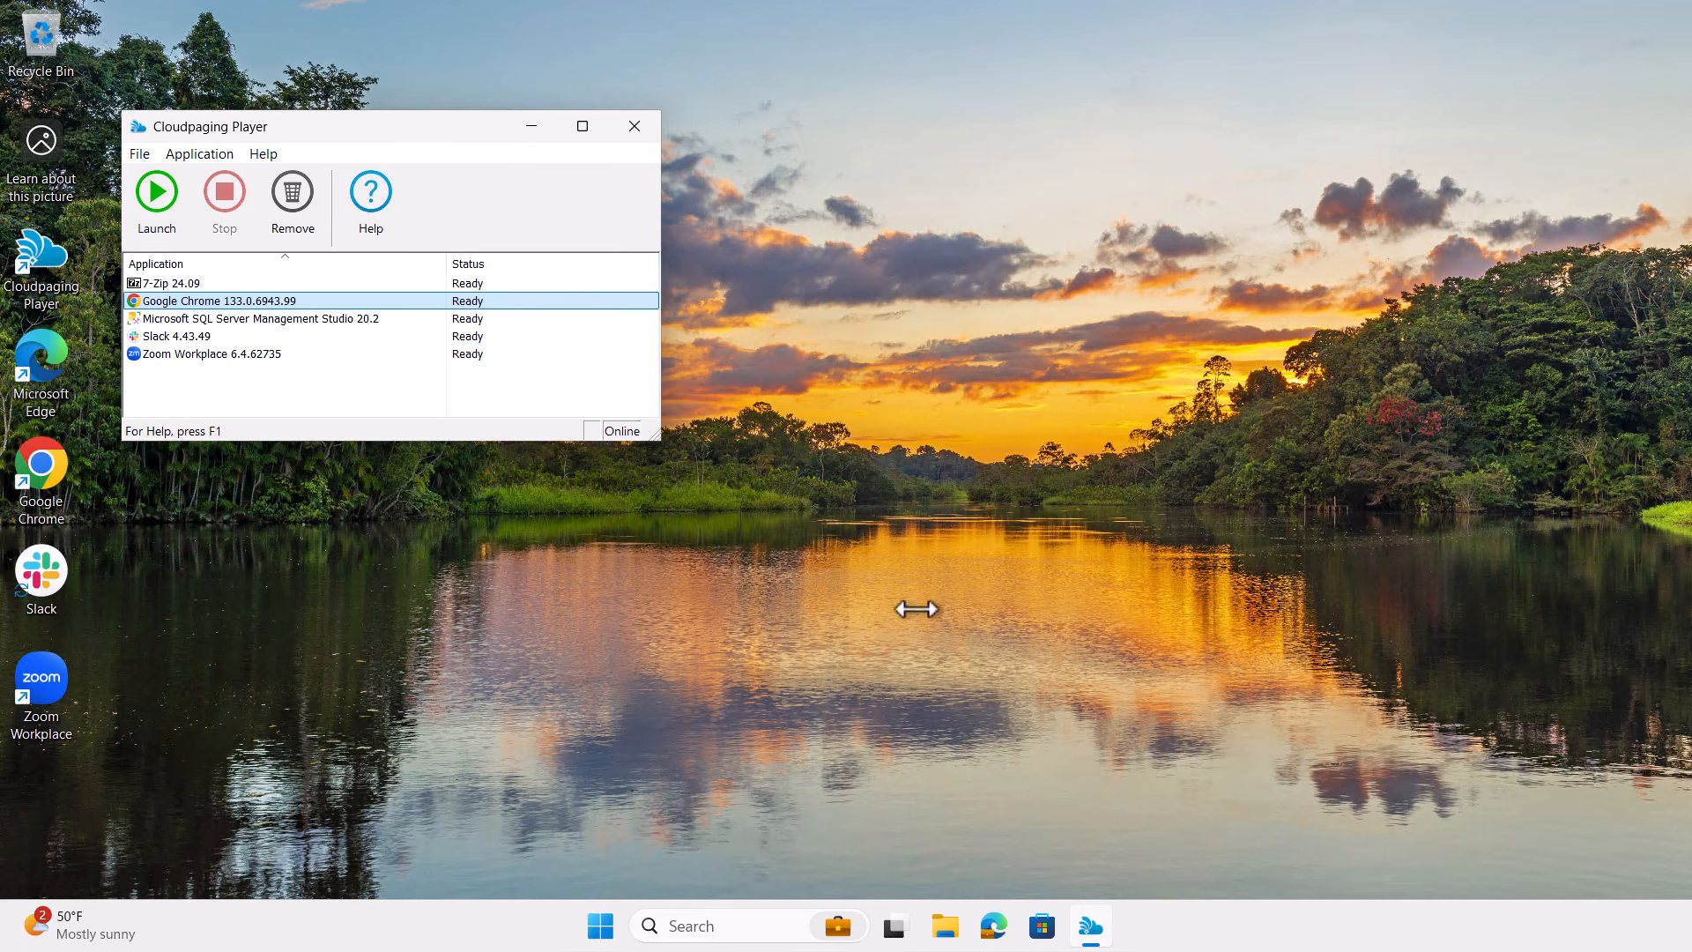
# Step: On the Cloud PC, open the Numecent website in Google Chrome and check the browser's version on its About page, closing Chrome when done
pyautogui.doubleClick(60, 479)
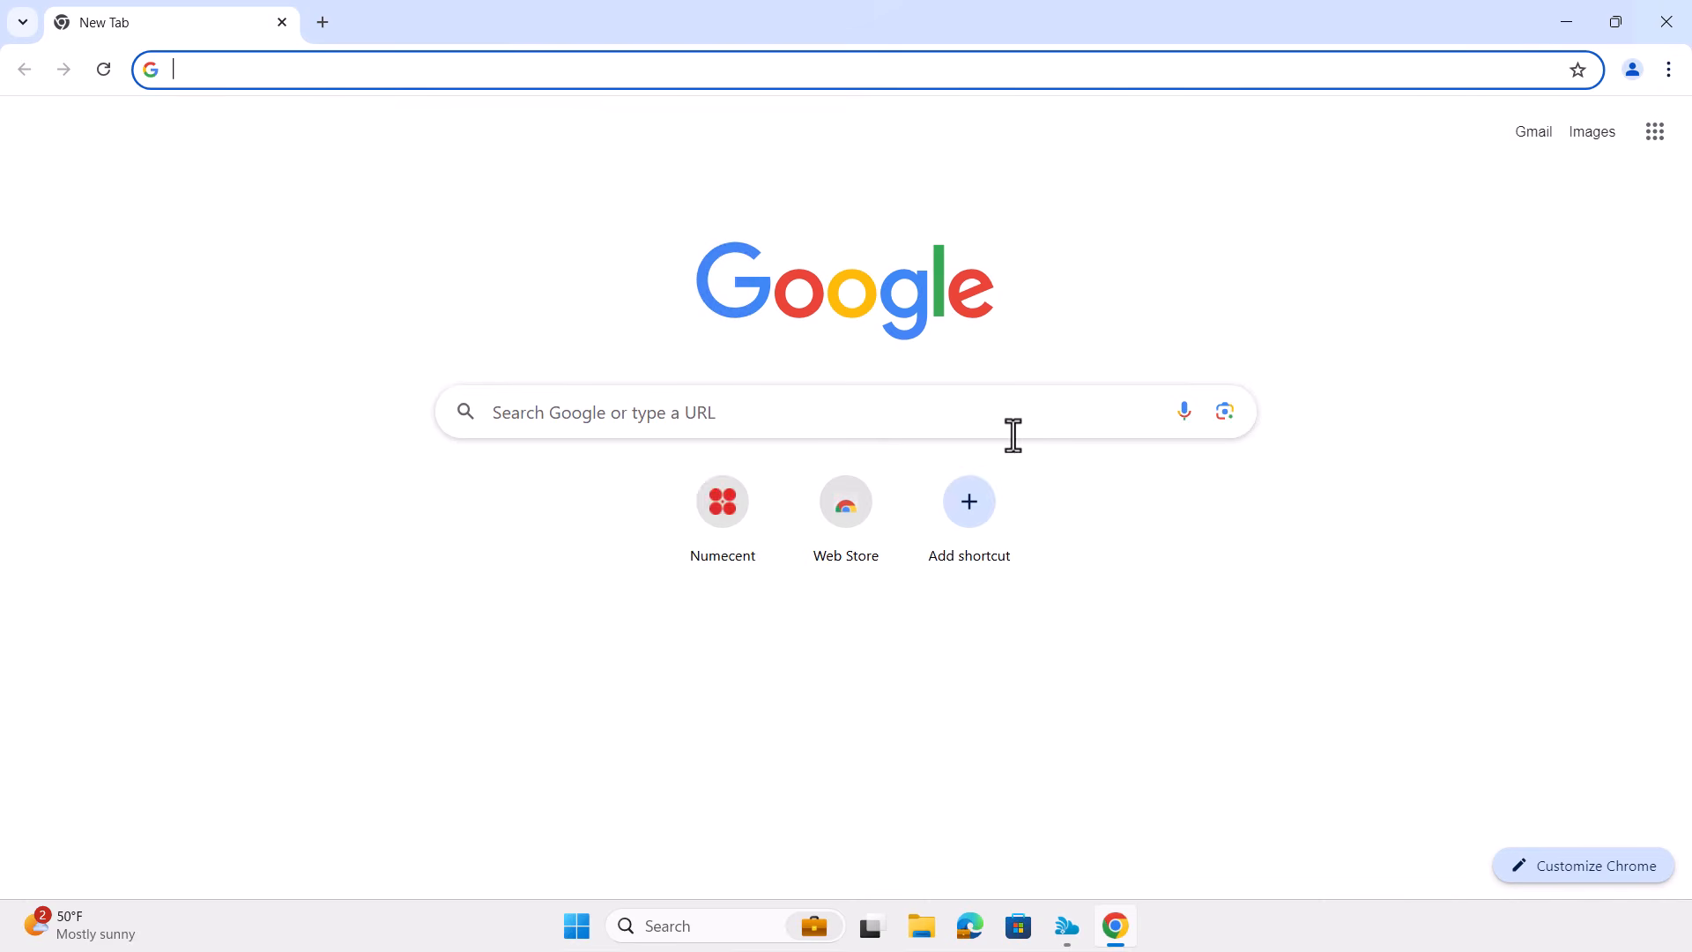
pyautogui.click(721, 498)
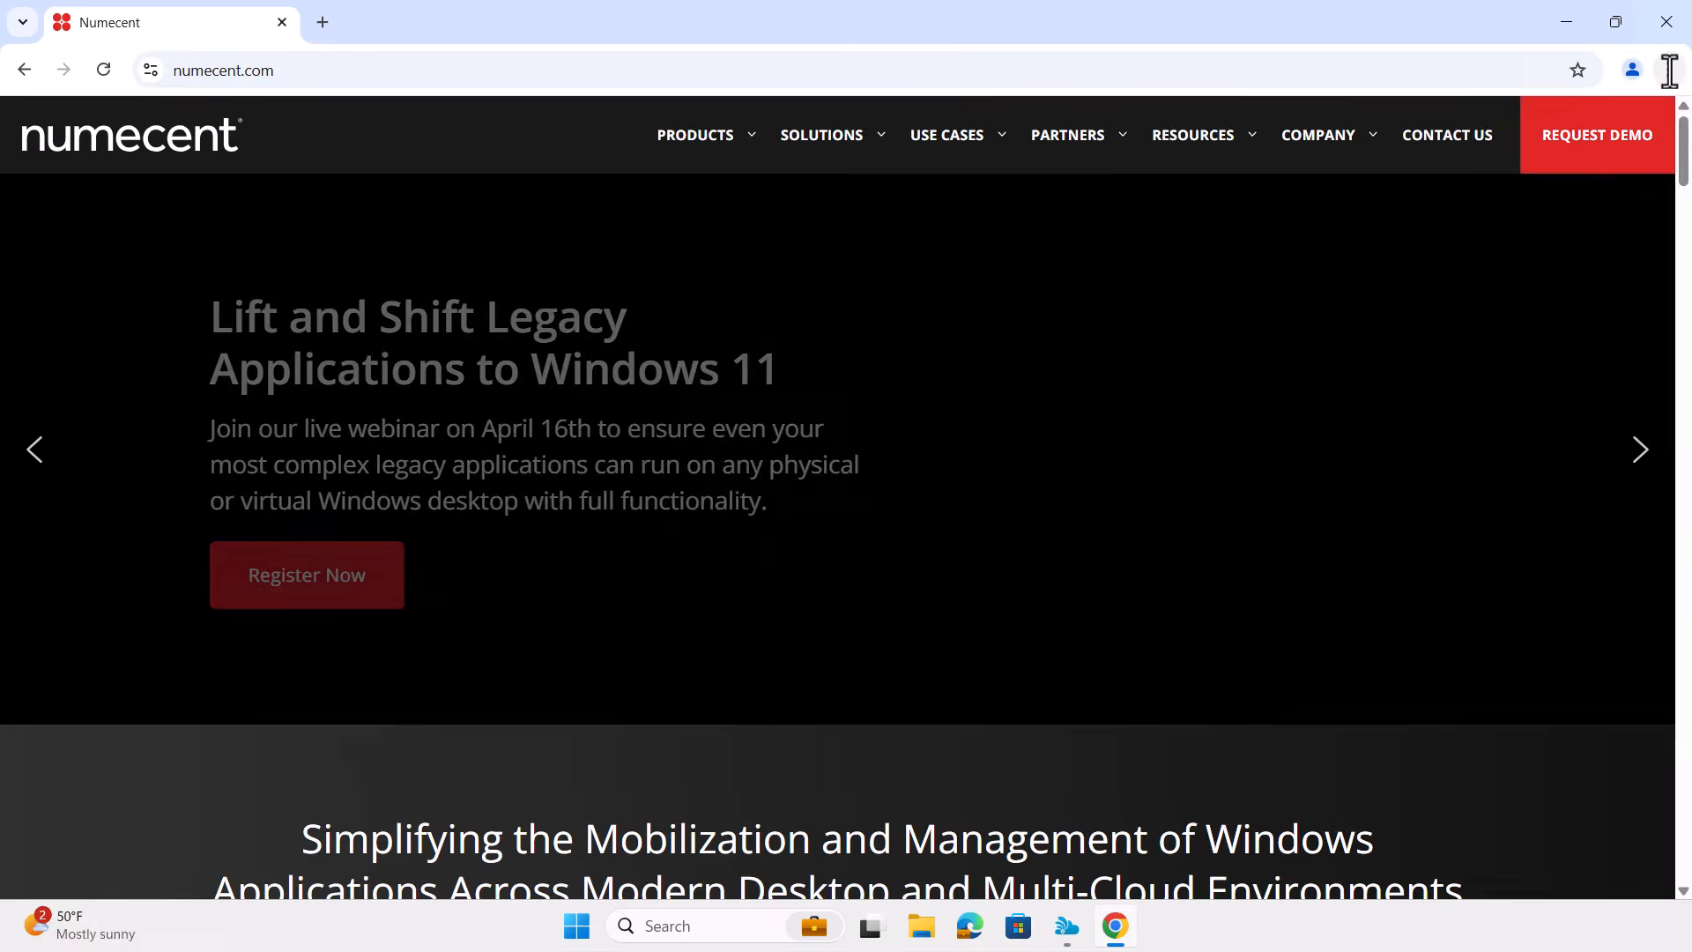
pyautogui.click(1669, 70)
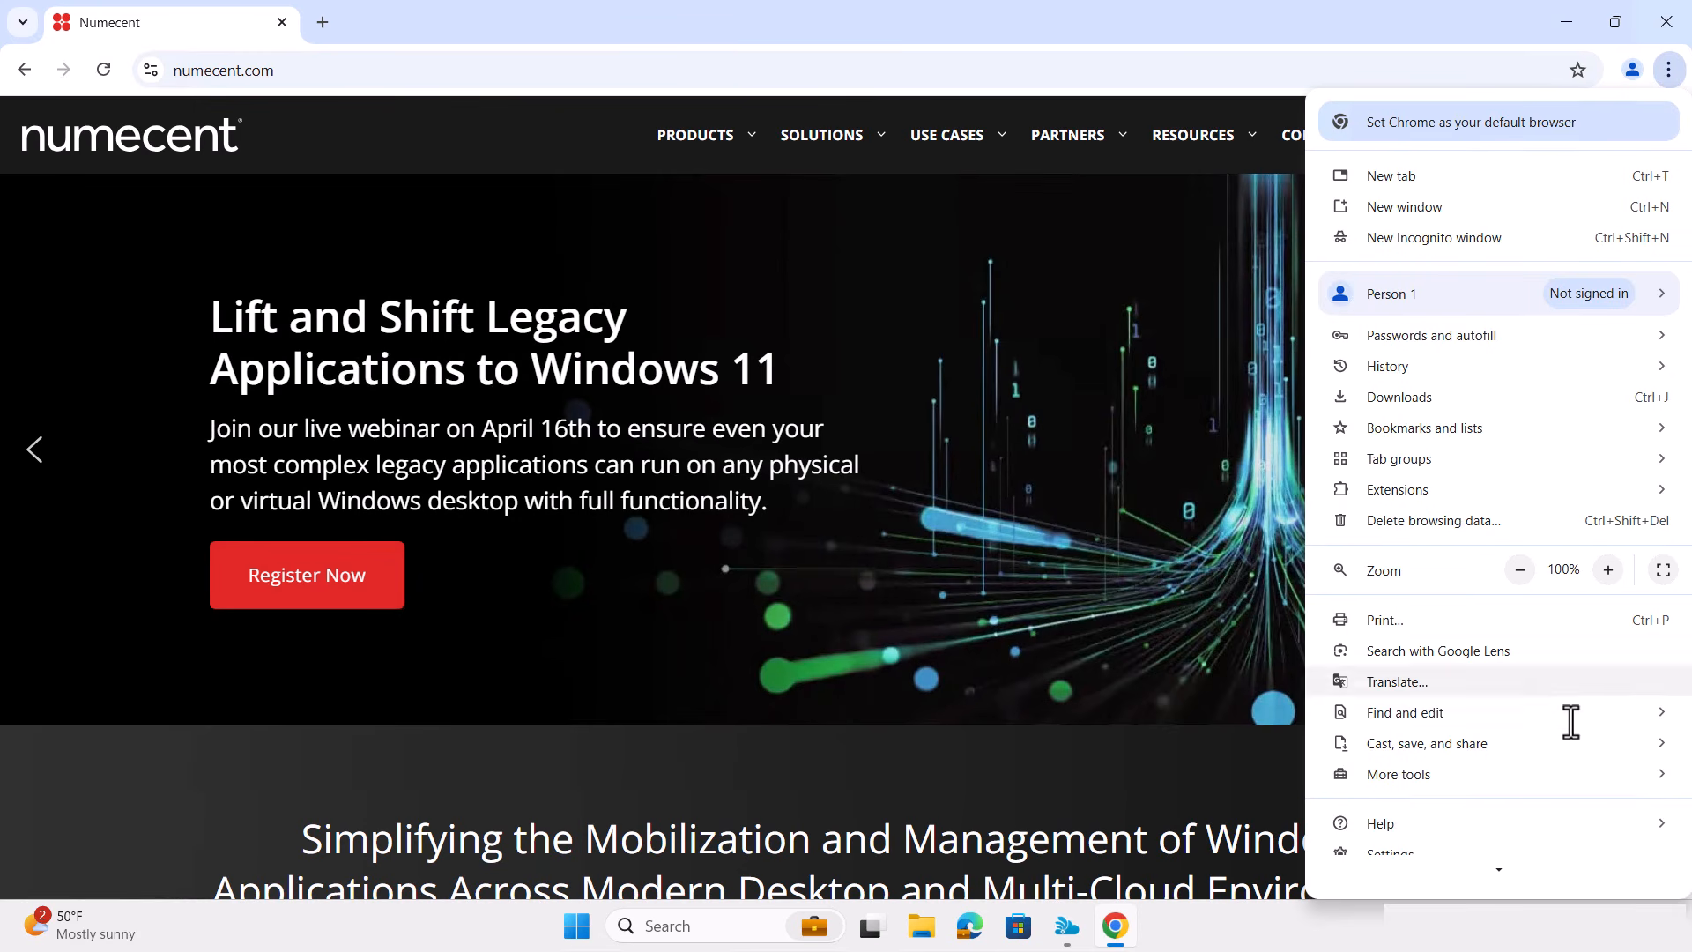
pyautogui.moveTo(1484, 825)
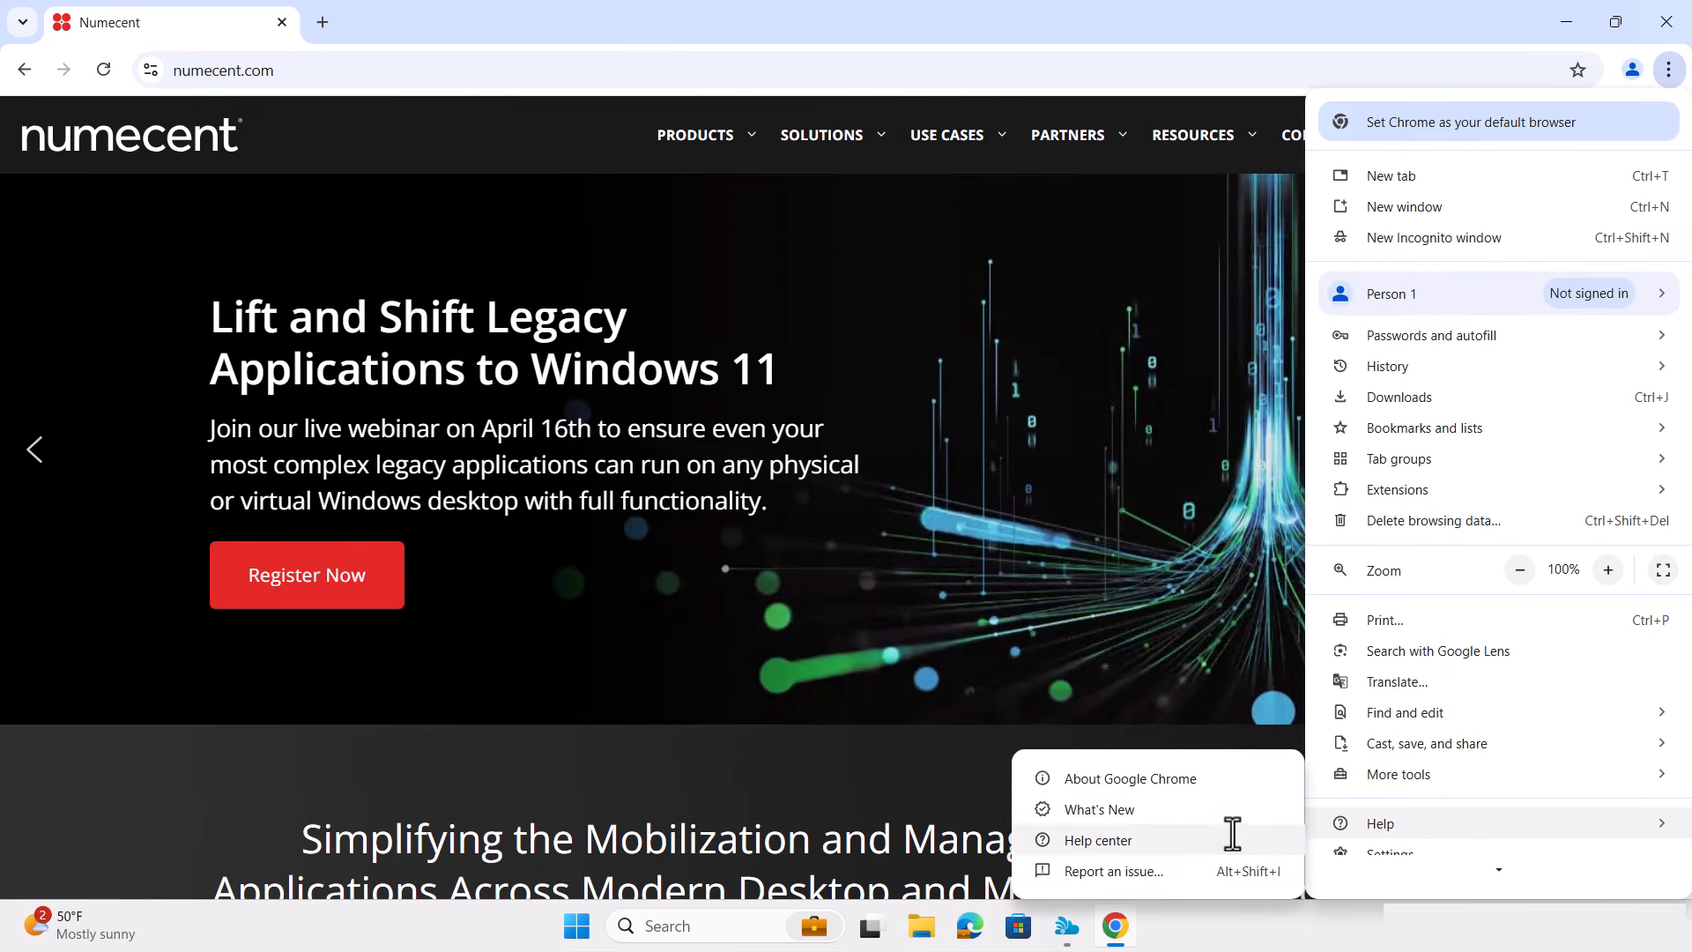
pyautogui.click(1132, 777)
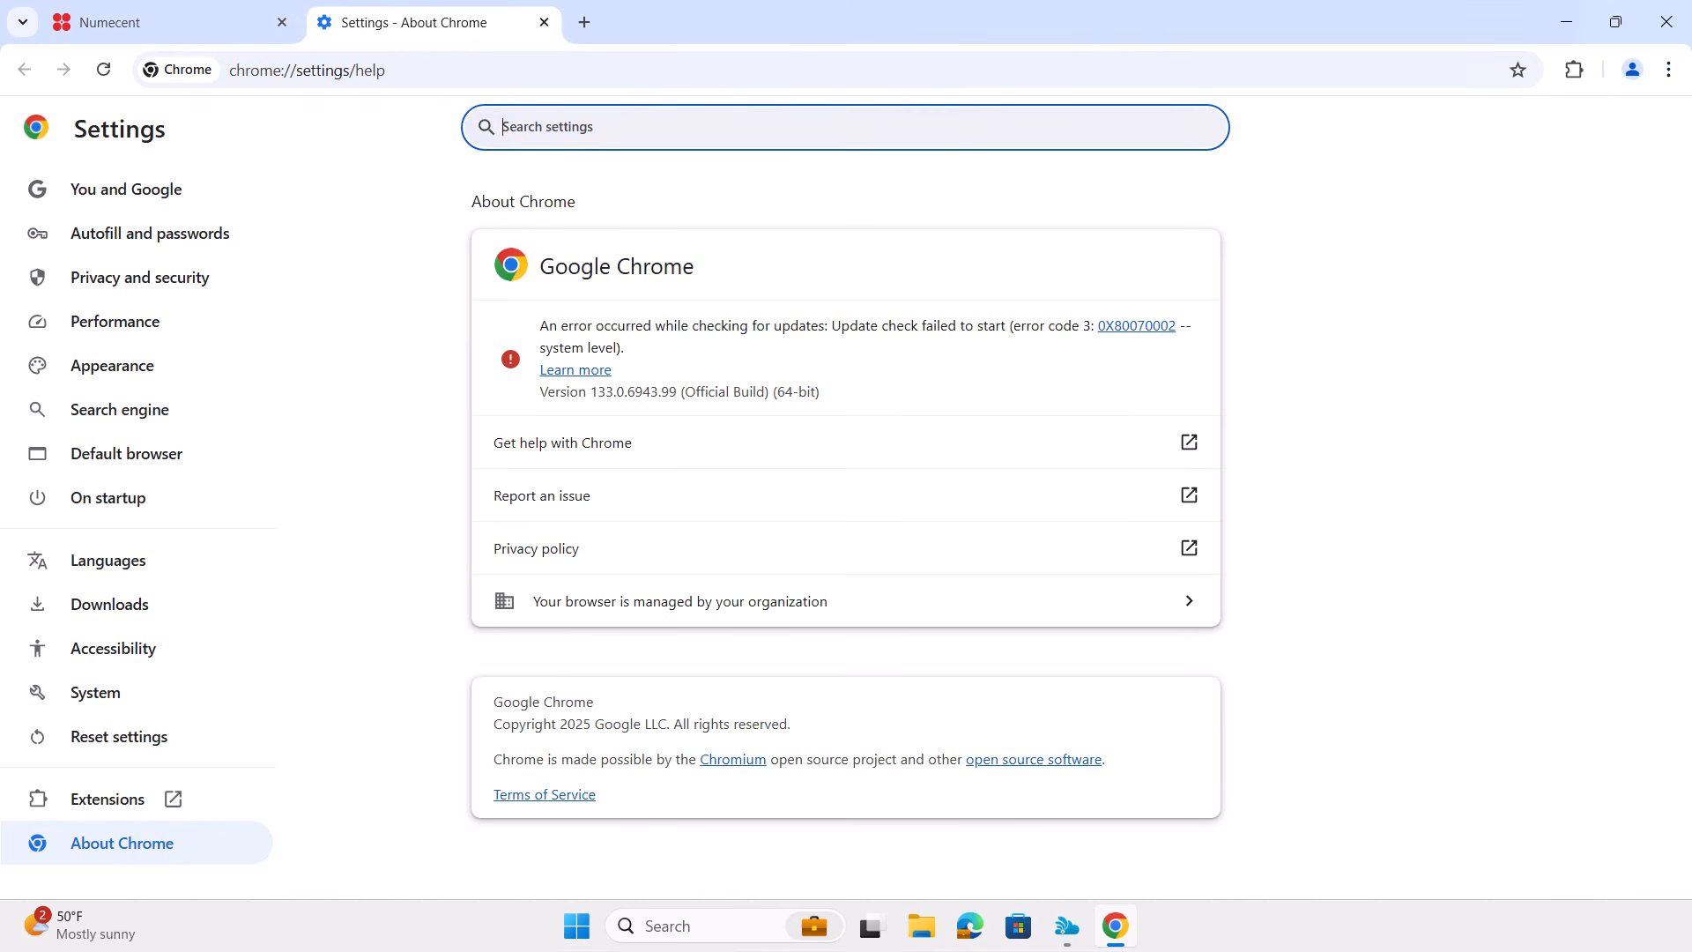
pyautogui.click(1656, 27)
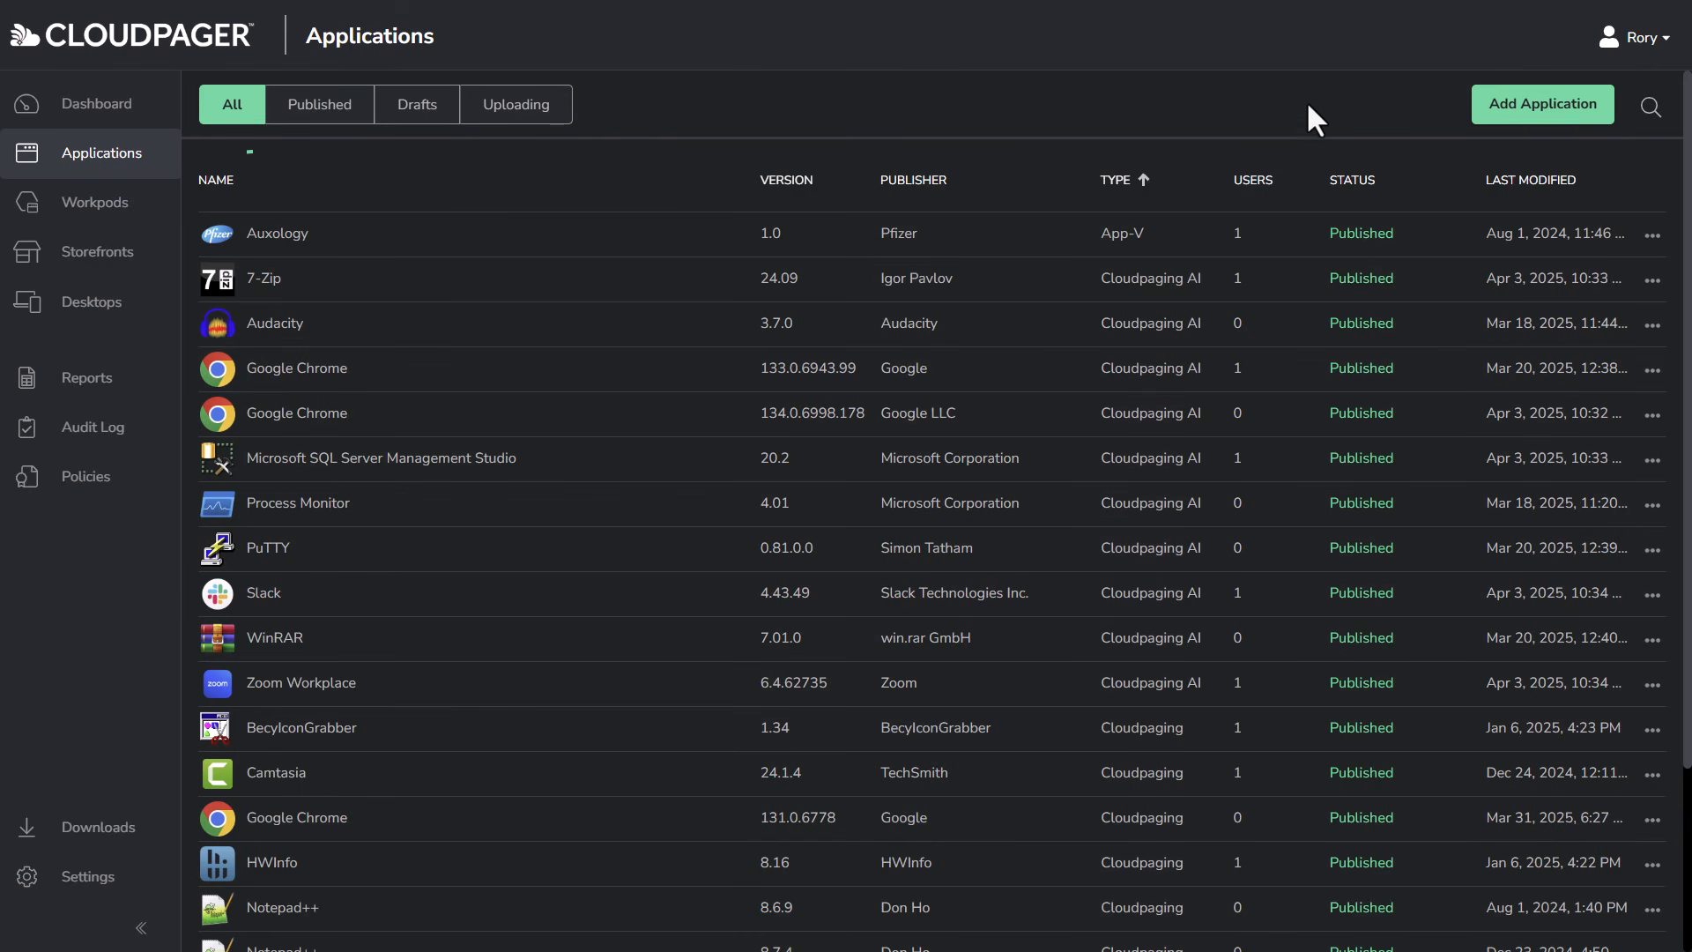